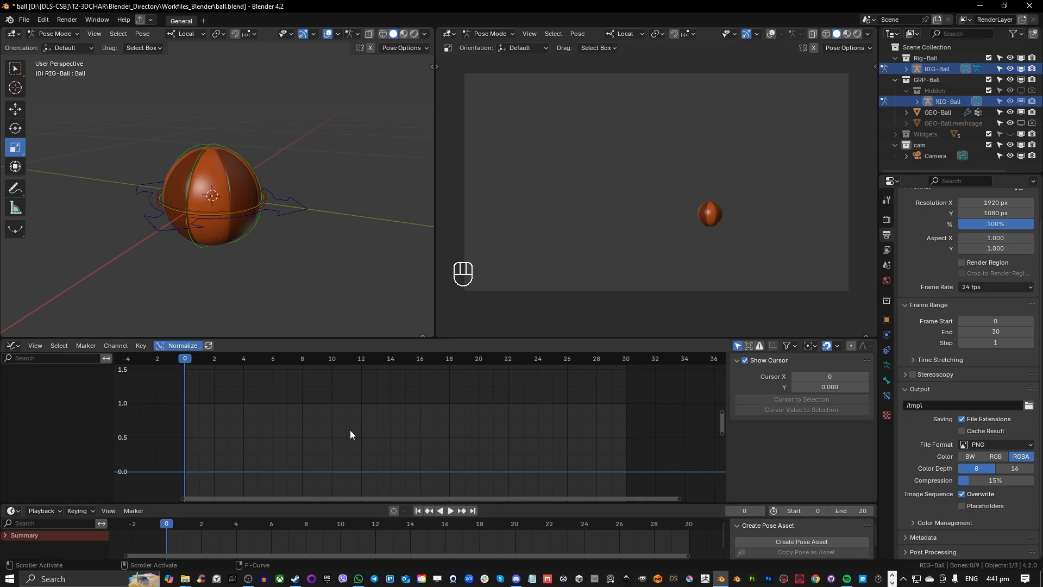
Step: Select the Master control around the ball rig in the perspective view
scroll(321, 432, "up", 1)
middle_click_drag(349, 440, 371, 445)
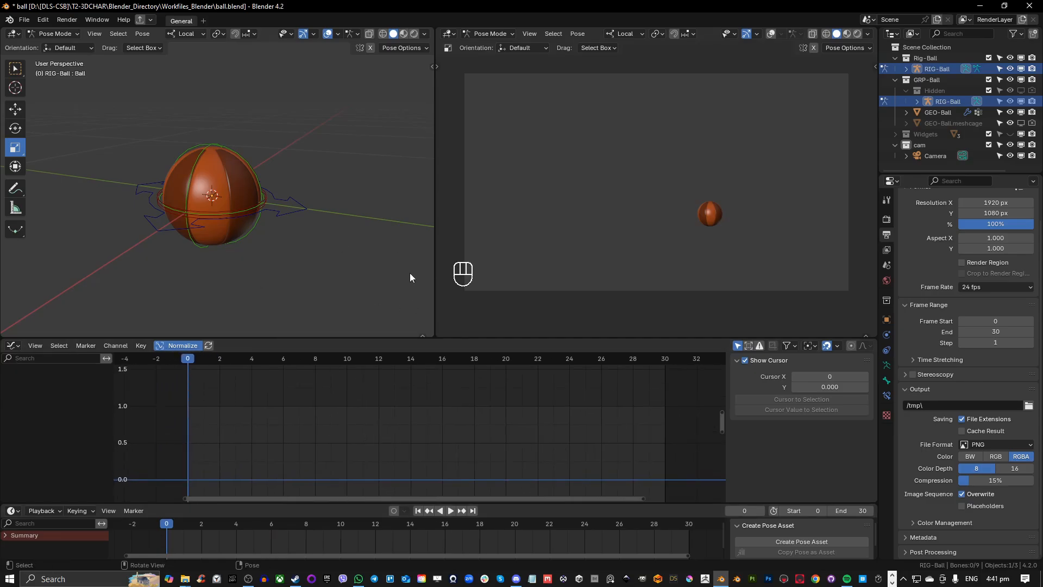
middle_click_drag(409, 273, 447, 238)
scroll(251, 208, "down", 5)
middle_click_drag(256, 211, 284, 195)
scroll(340, 192, "up", 6)
left_click(270, 205)
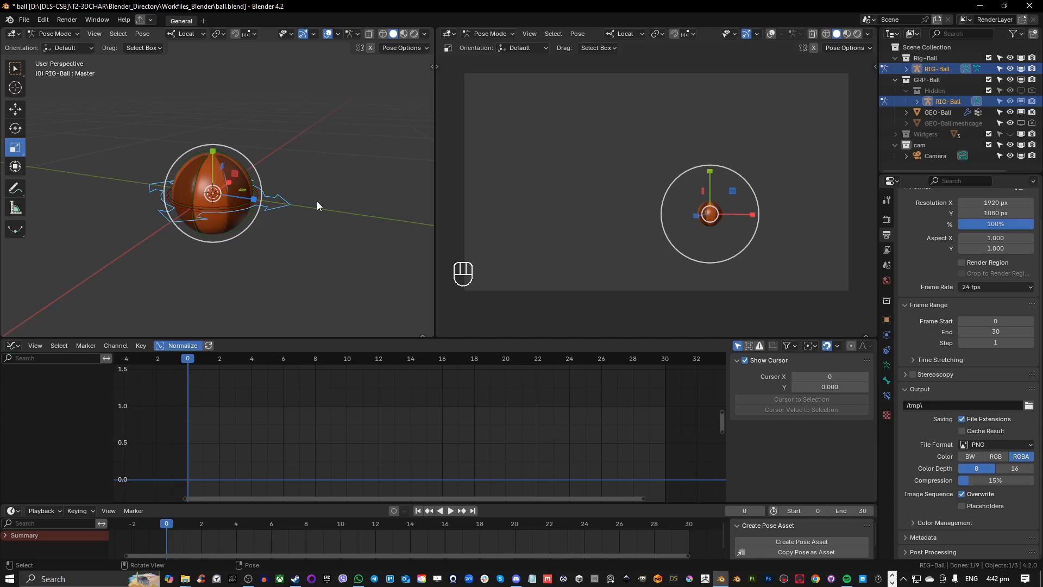
Step: Make Select Box the active tool and reselect the ball rig's Master control in Pose Mode
key("w")
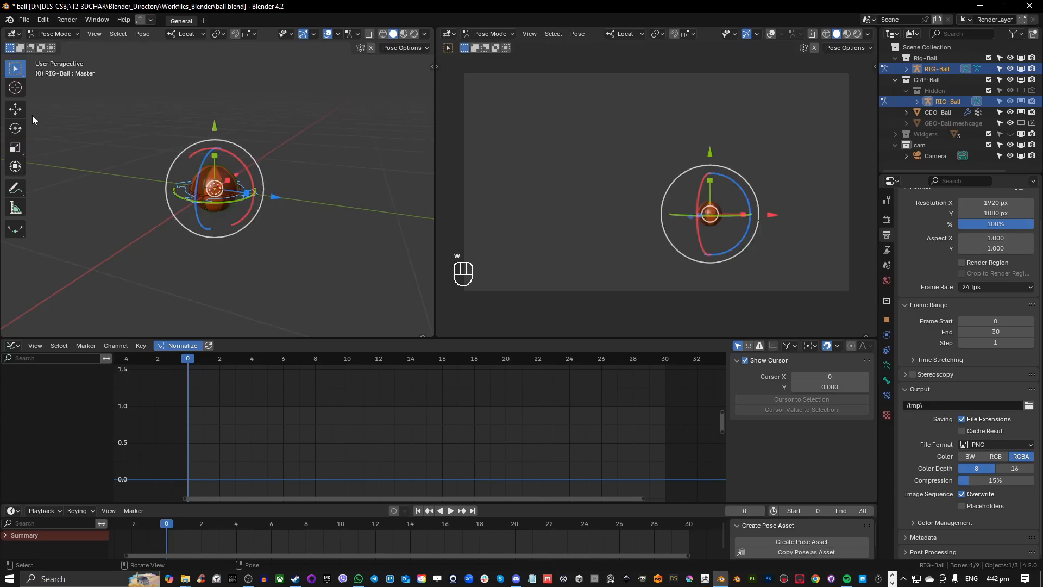
middle_click_drag(279, 142, 297, 154)
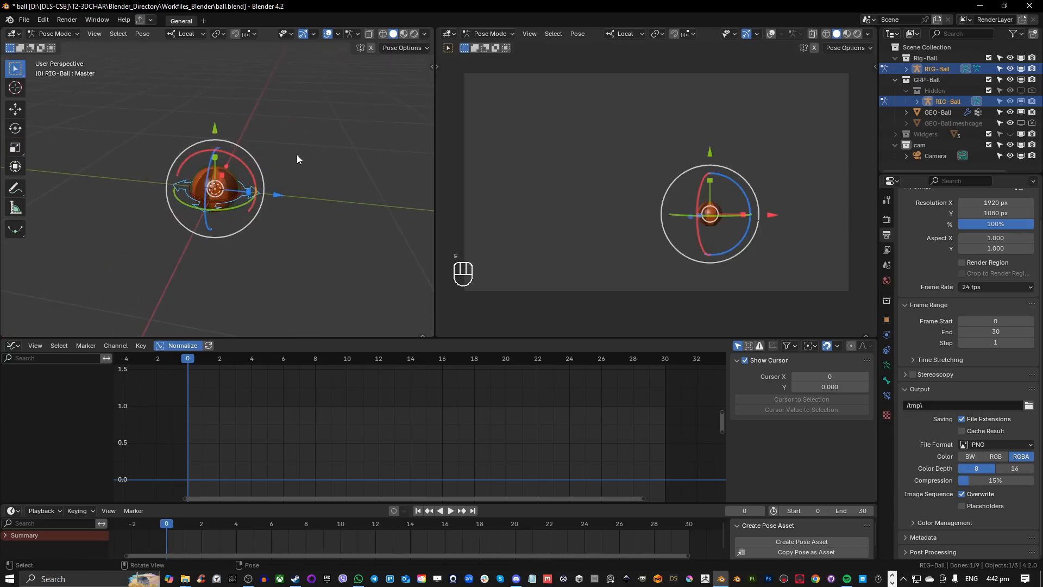
key("w")
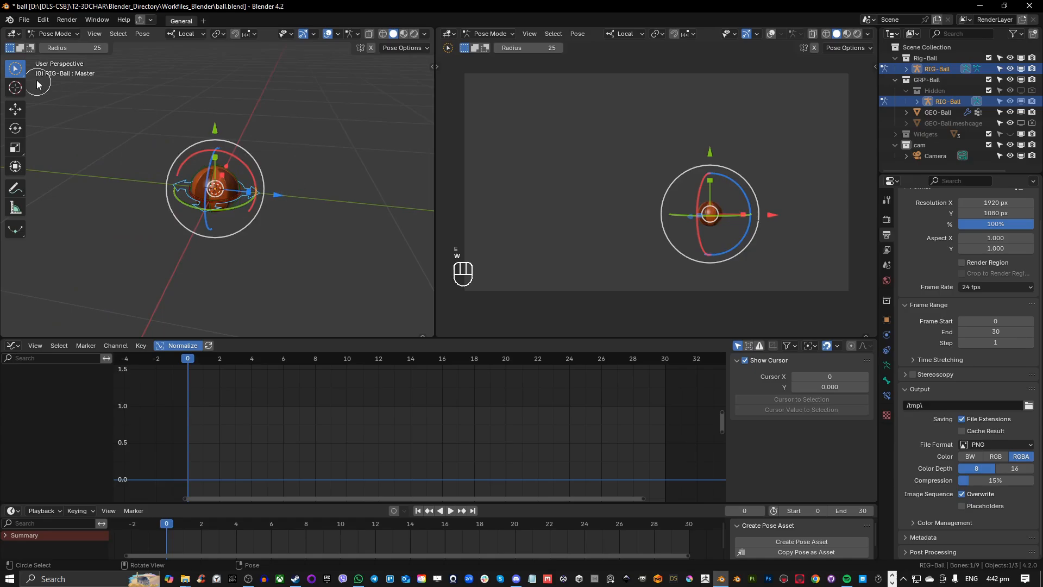
left_click_drag(17, 70, 69, 97)
left_click(279, 188)
left_click(237, 194)
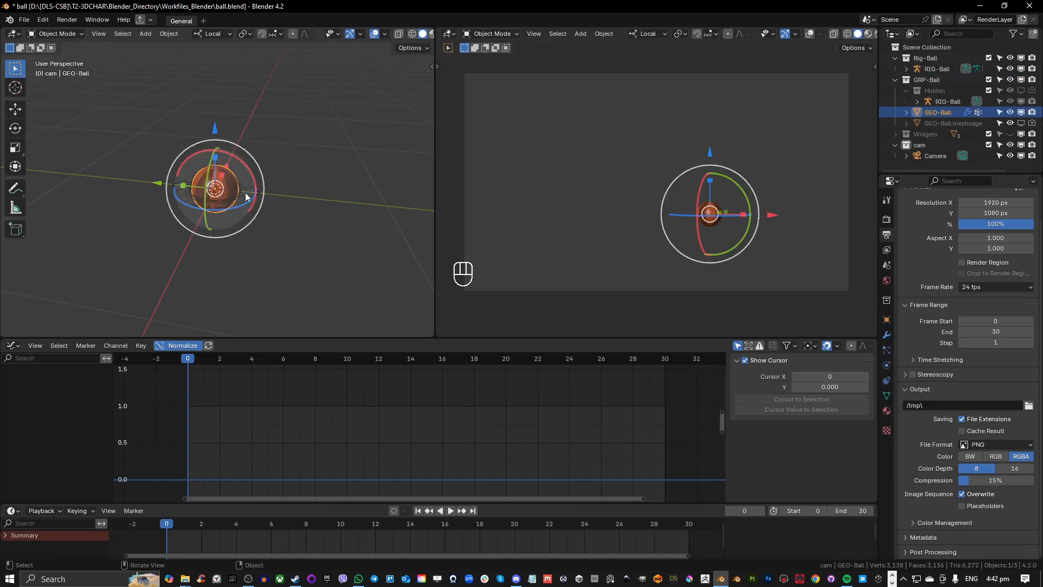
left_click(325, 197)
left_click(258, 197)
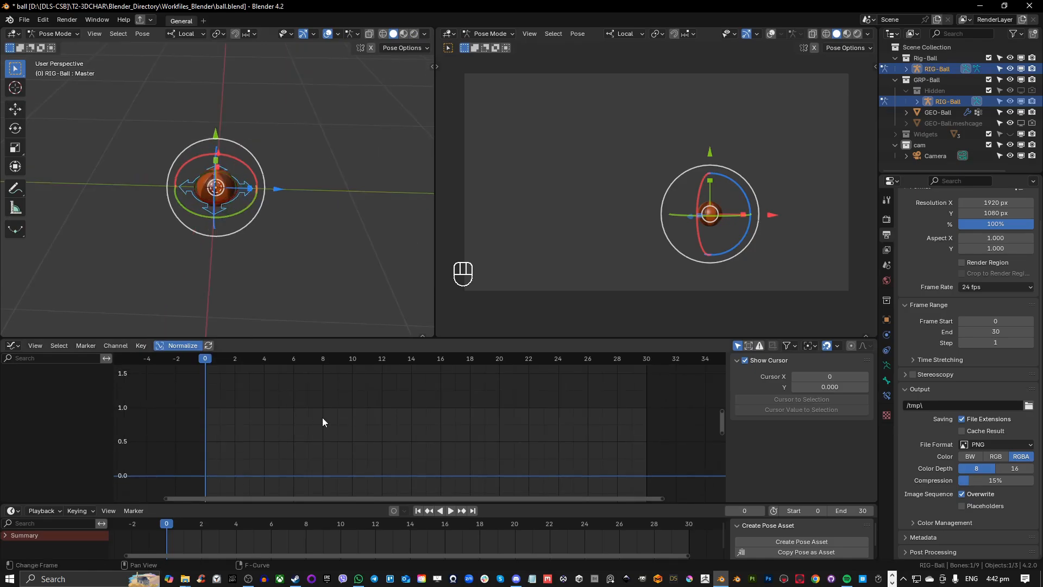
Step: Scrub through the empty timeline and return to frame 0
scroll(322, 417, "down", 3)
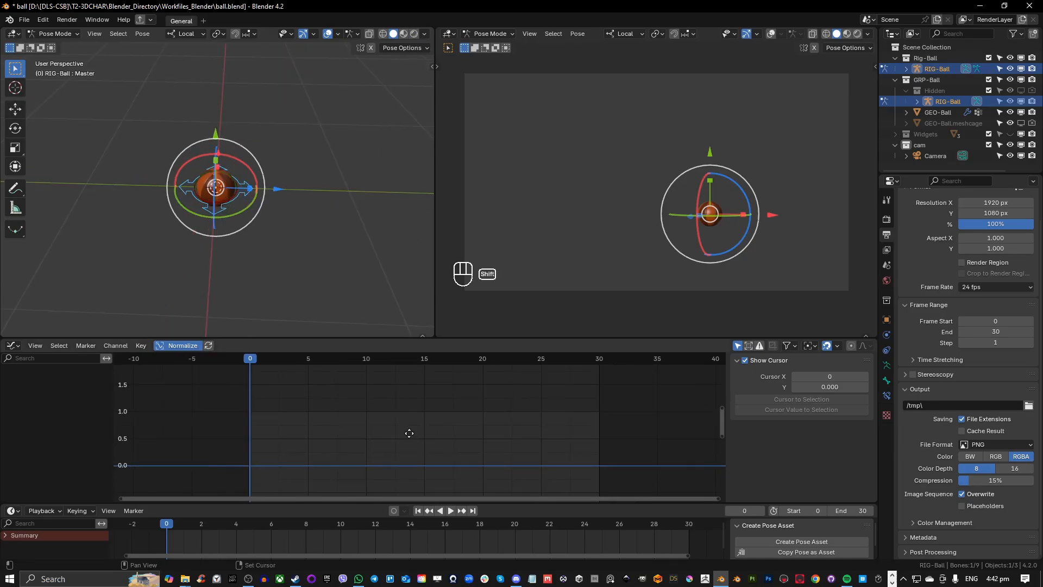
scroll(373, 439, "up", 1)
mouse_move(408, 433)
middle_mouse_down("shift")
mouse_move(363, 439)
mouse_move(425, 439)
middle_mouse_up("shift")
left_click_drag(288, 523, 298, 520)
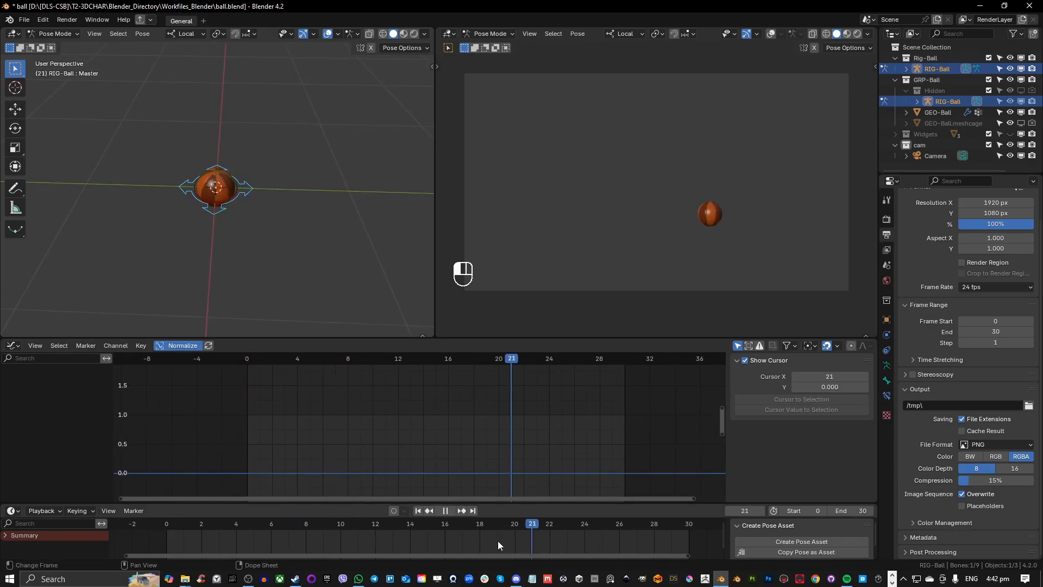
left_click_drag(163, 532, 164, 532)
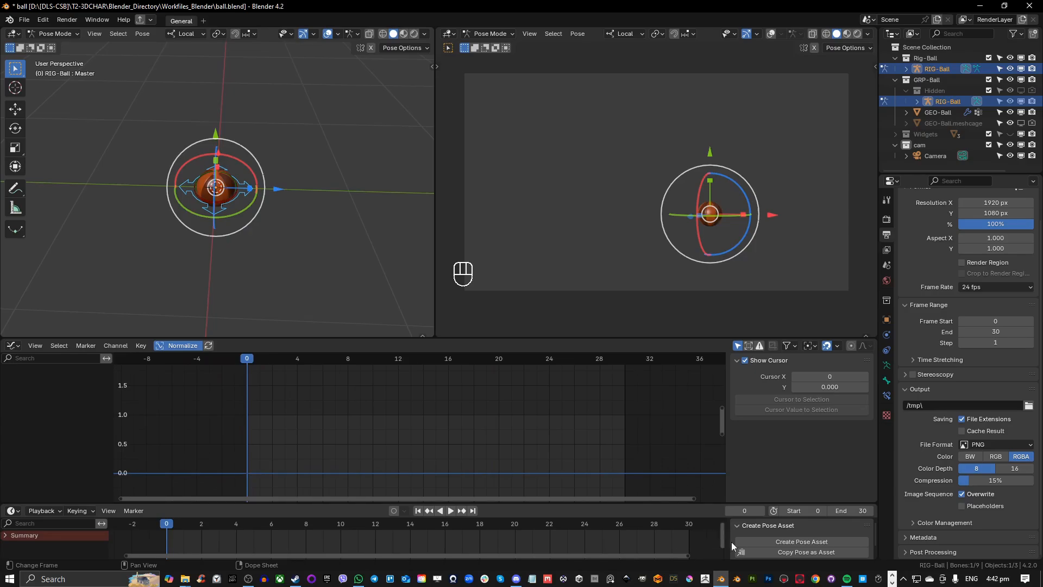
Step: Select all the ball rig's controls and insert a keyframe at frame 0
scroll(509, 413, "up", 1)
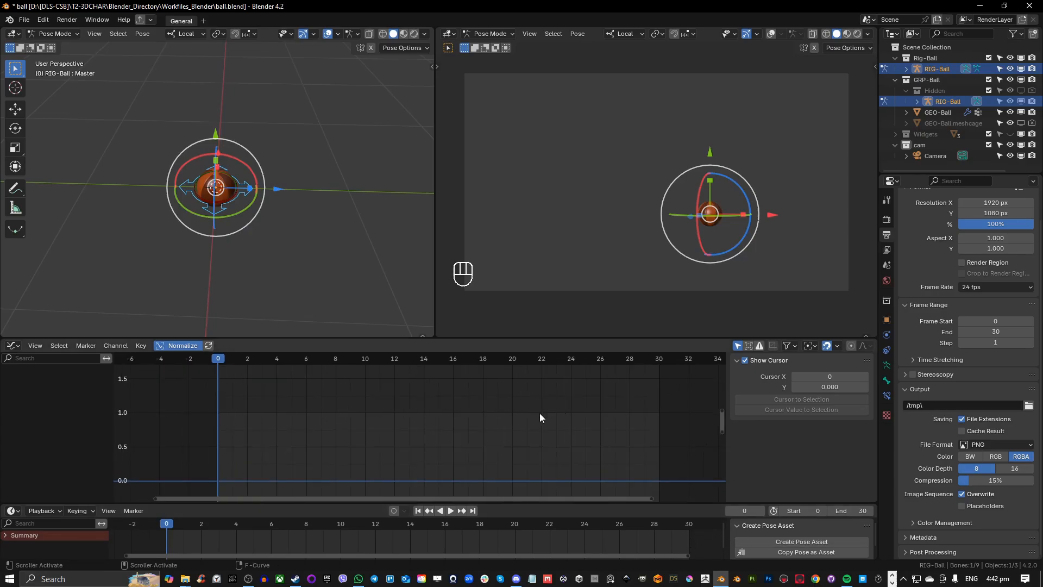
middle_click_drag(540, 413, 500, 414)
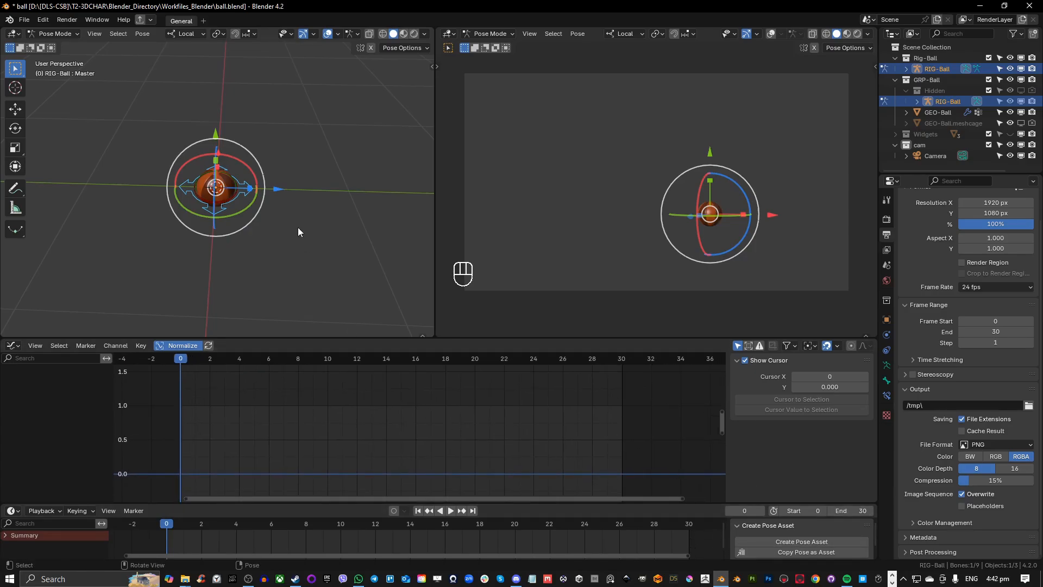
scroll(298, 228, "down", 5)
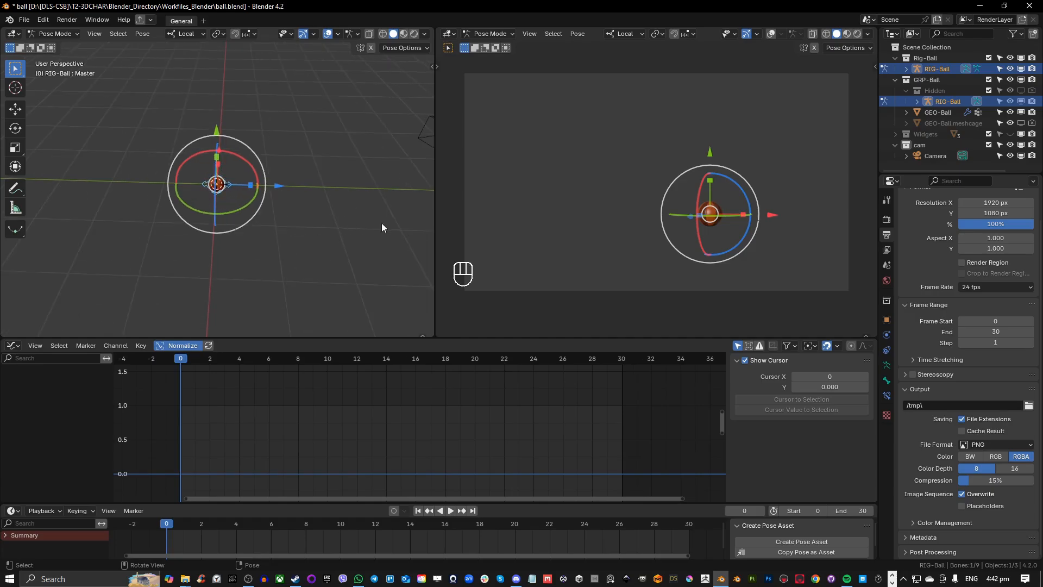
middle_click_drag(382, 224, 184, 209)
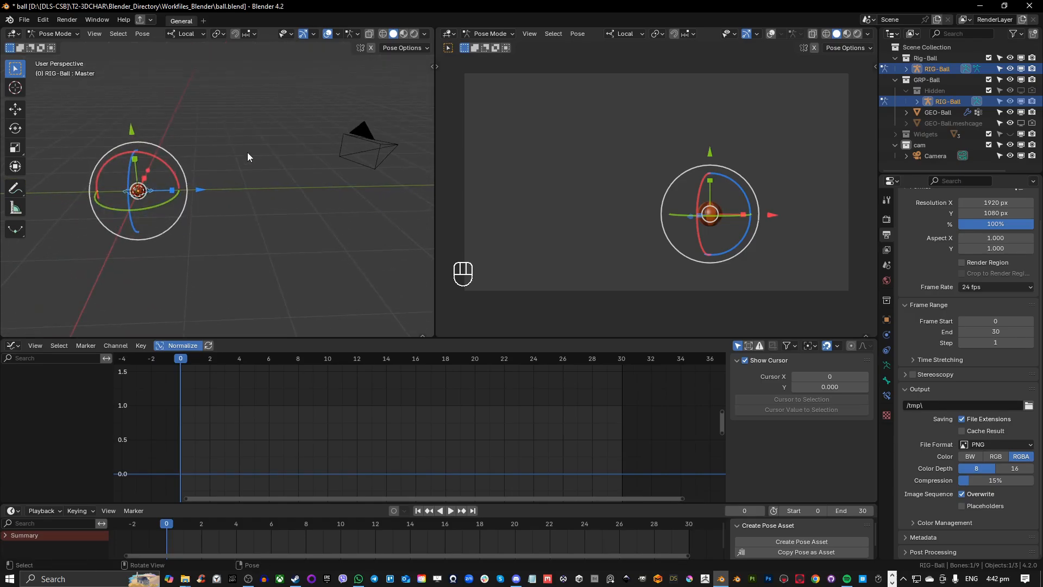
middle_click_drag(294, 194, 269, 228, "shift")
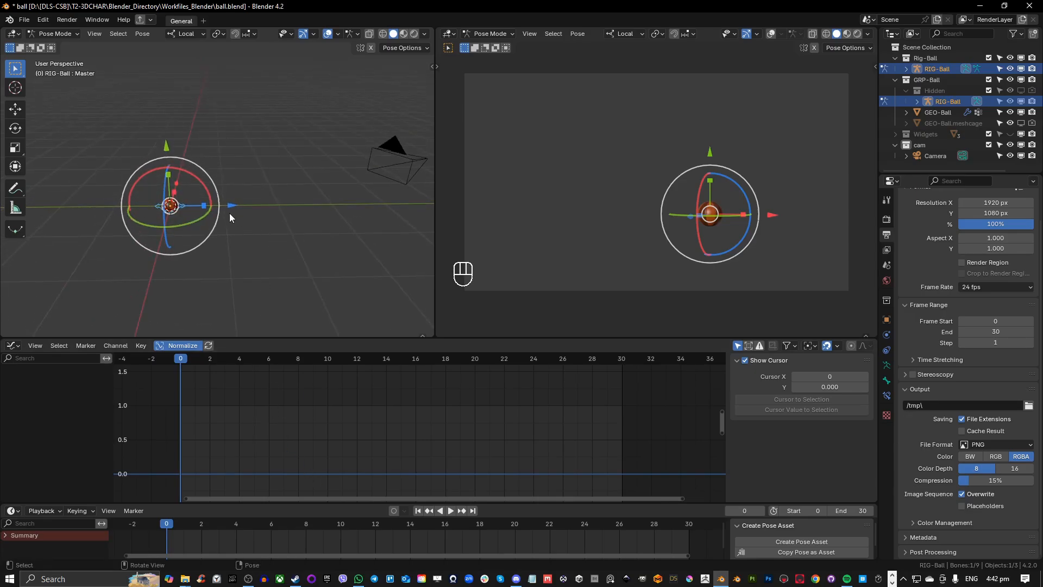
key("a")
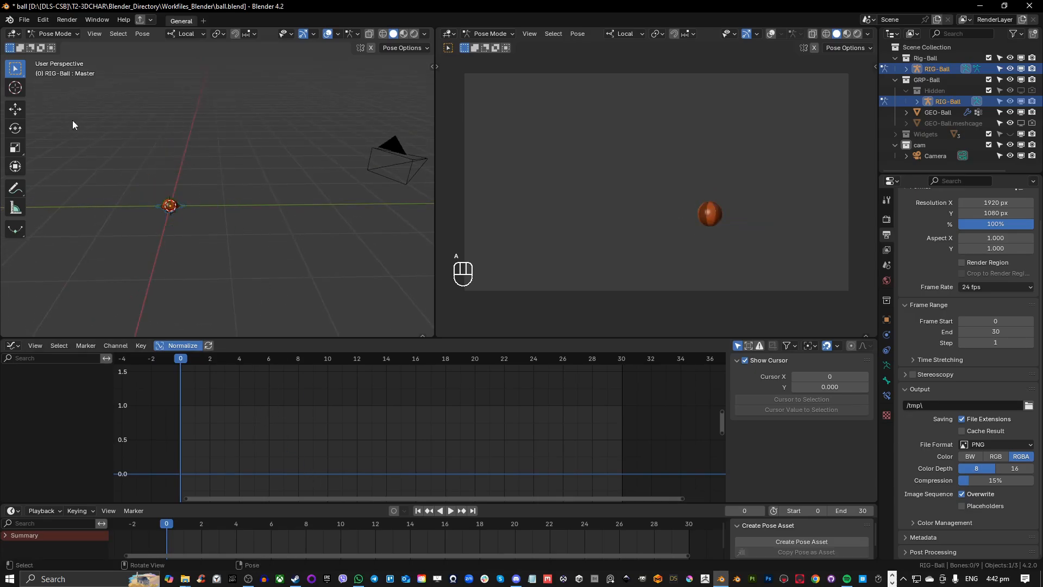
key("i")
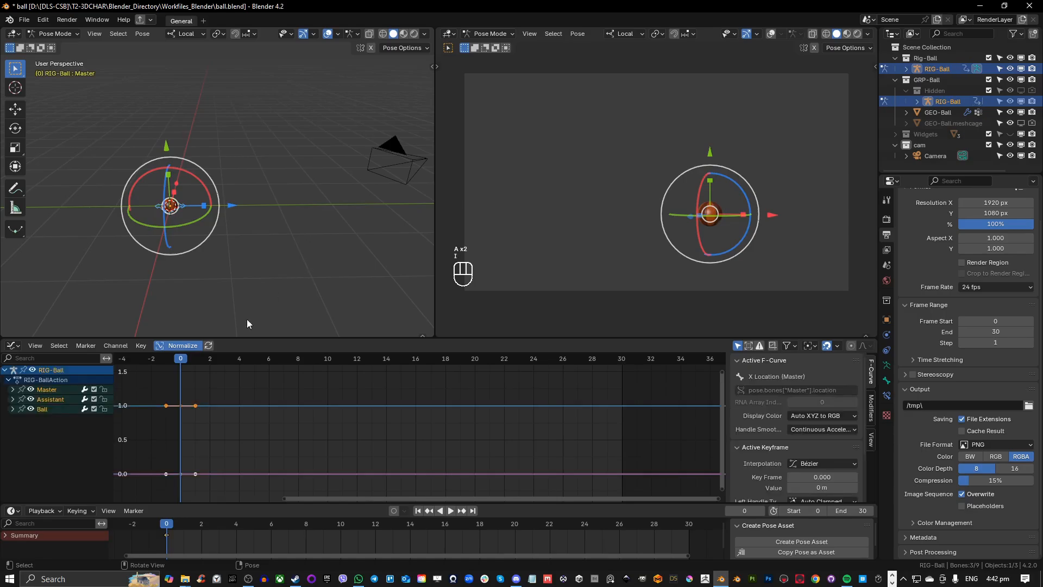
Step: At frame 10, move the ball rig toward the camera side along its local Z axis and keyframe all controls
left_click_drag(188, 361, 247, 363)
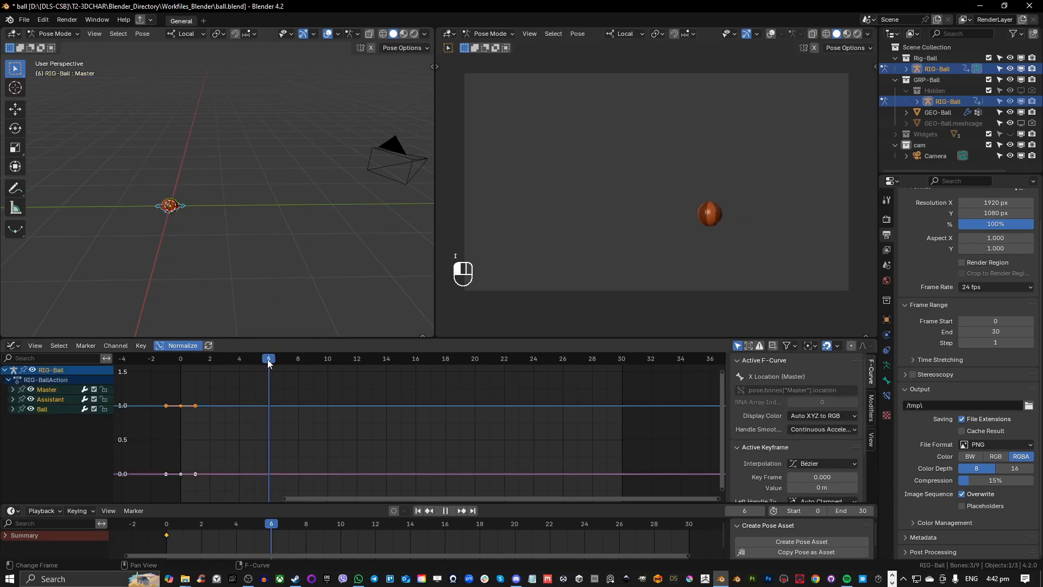
left_click_drag(300, 361, 328, 366)
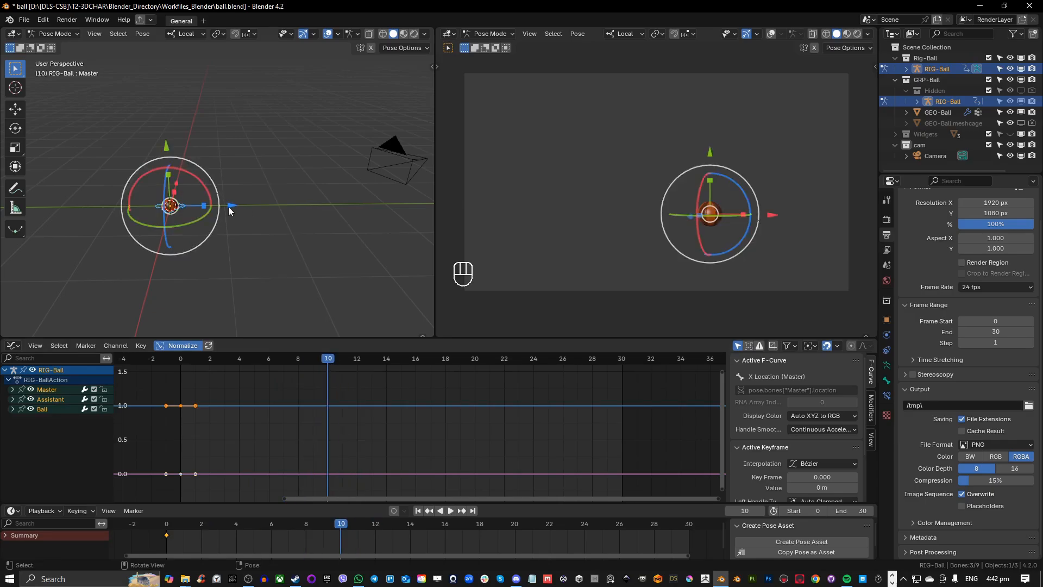
left_click_drag(228, 206, 284, 209)
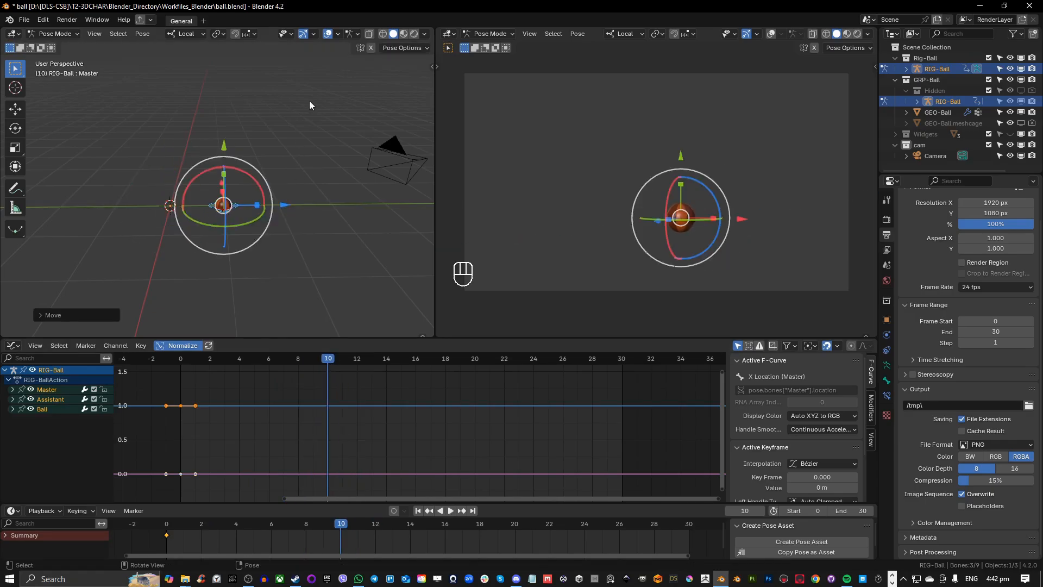
middle_click_drag(288, 203, 234, 179)
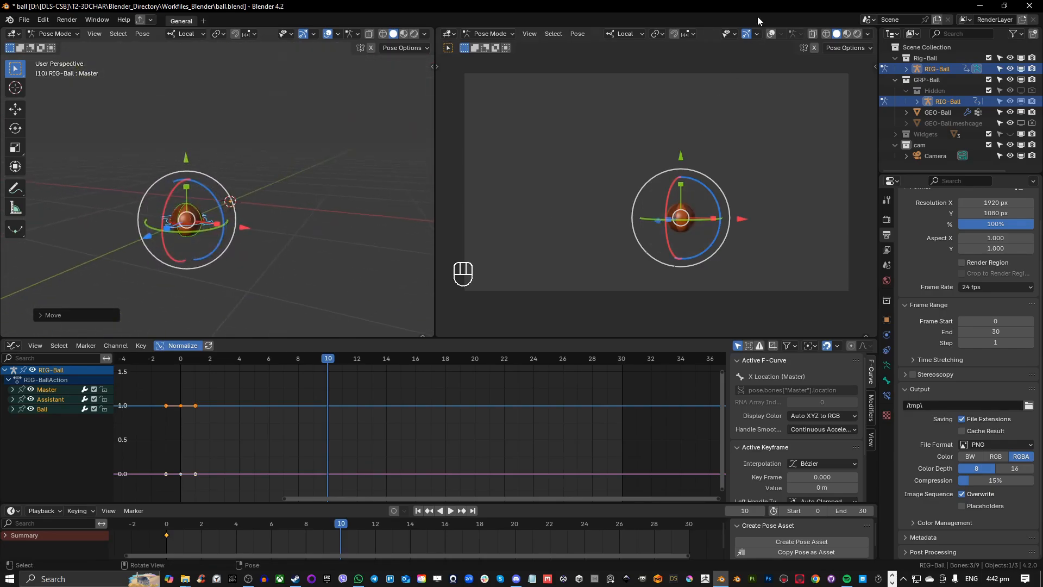
left_click(330, 233)
middle_click_drag(277, 215, 316, 234)
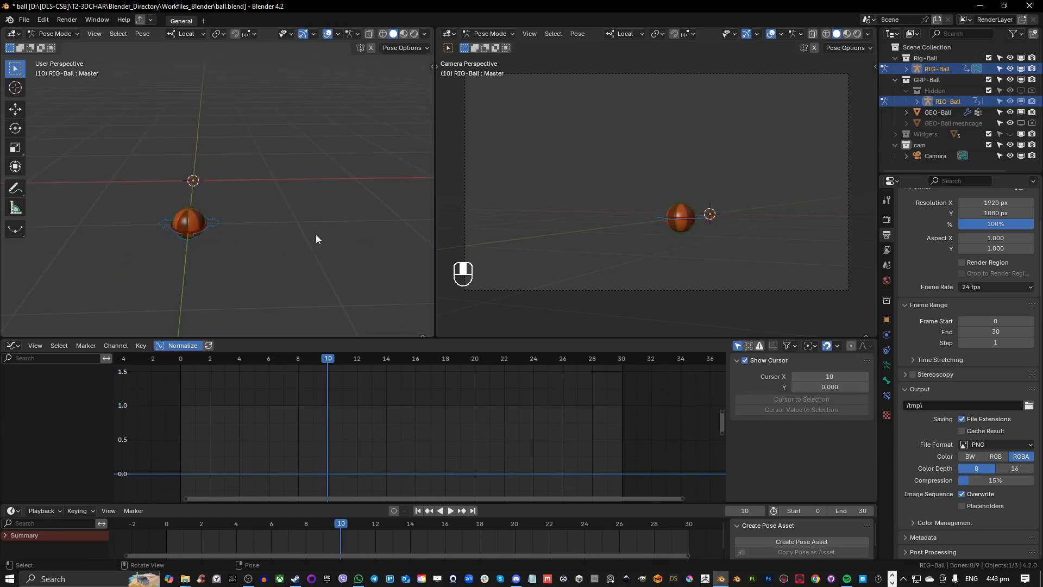
left_click(201, 239)
key("a")
key("i")
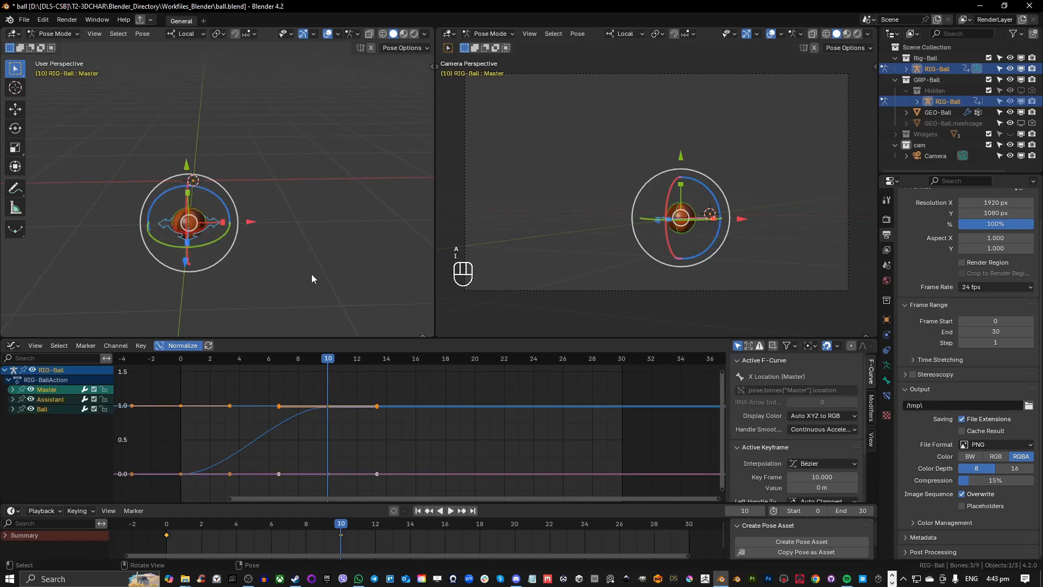
Step: At frame 18, move the ball rig farther along its local Z axis and insert a keyframe
mouse_move(326, 361)
left_mouse_down()
mouse_move(185, 368)
mouse_move(327, 379)
left_mouse_up()
middle_click_drag(321, 261, 326, 326)
key("space")
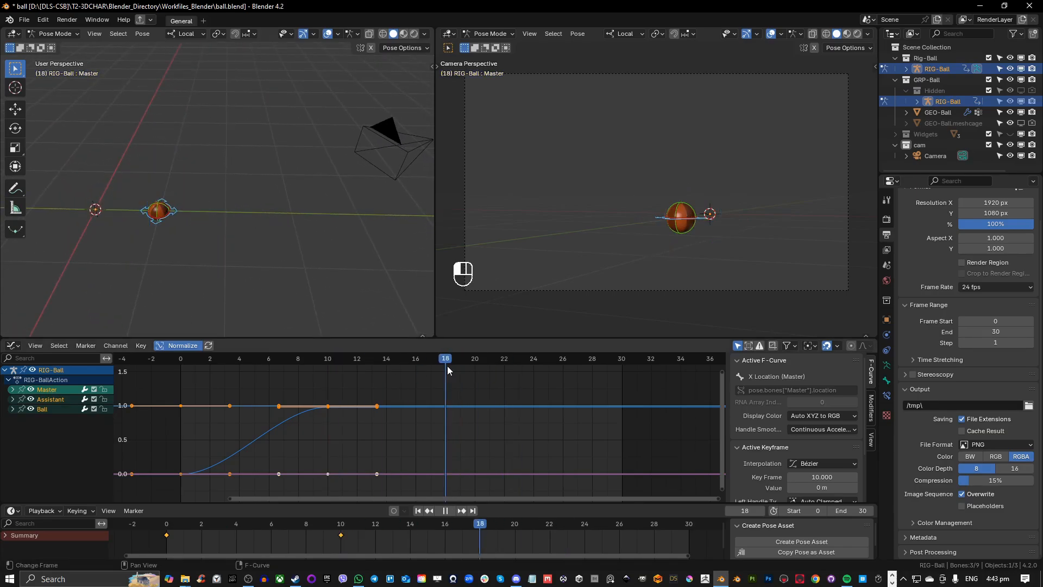
key("space")
left_click_drag(224, 215, 316, 223)
key("i")
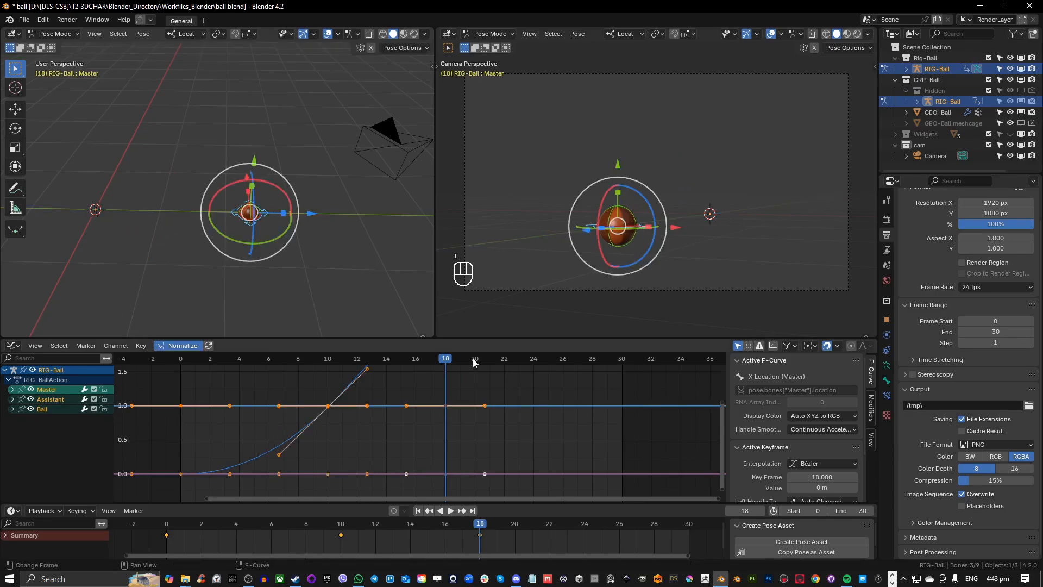
Step: At frame 23, move the ball rig about 0.64 m along its local Z axis and insert a keyframe
scroll(465, 408, "down", 3)
middle_click_drag(471, 392, 417, 377)
scroll(416, 385, "down", 2)
scroll(414, 397, "down", 3)
left_click_drag(392, 358, 416, 354)
key("g")
key("z")
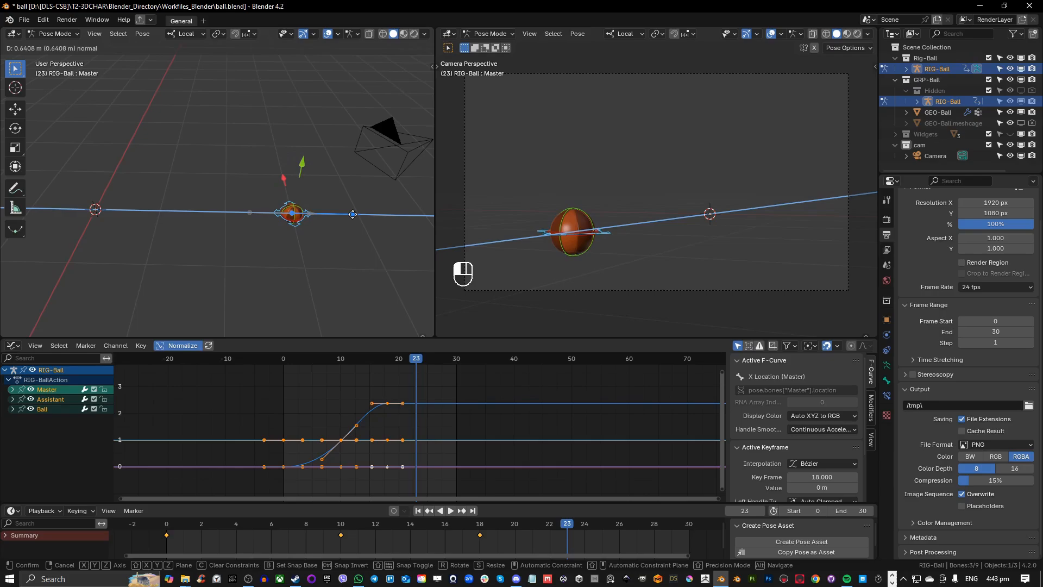
left_click(354, 218)
key("i")
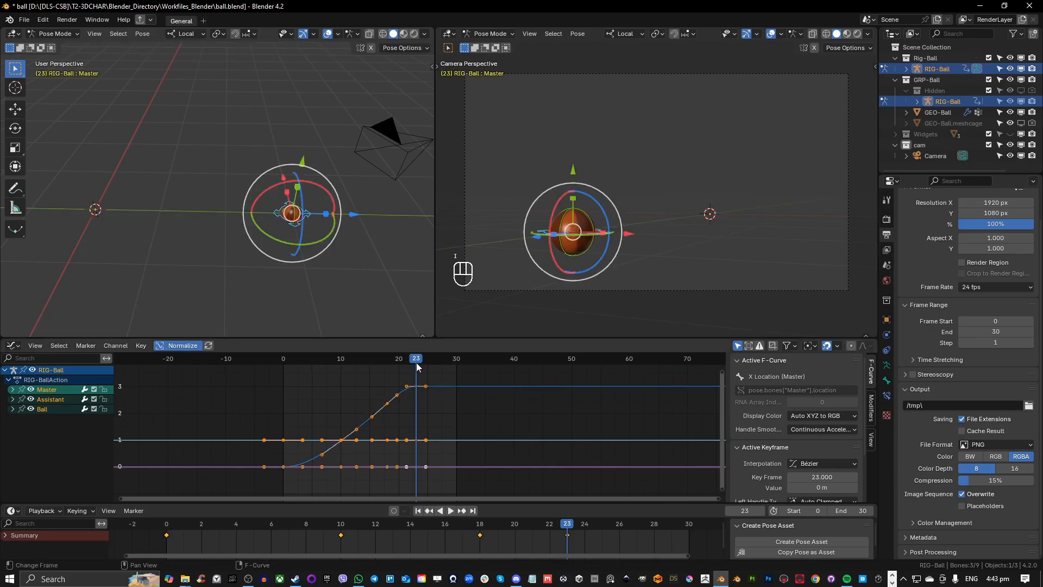
Step: At frame 26, move the ball rig farther along its local Z axis and insert a keyframe
left_click_drag(418, 364, 435, 363)
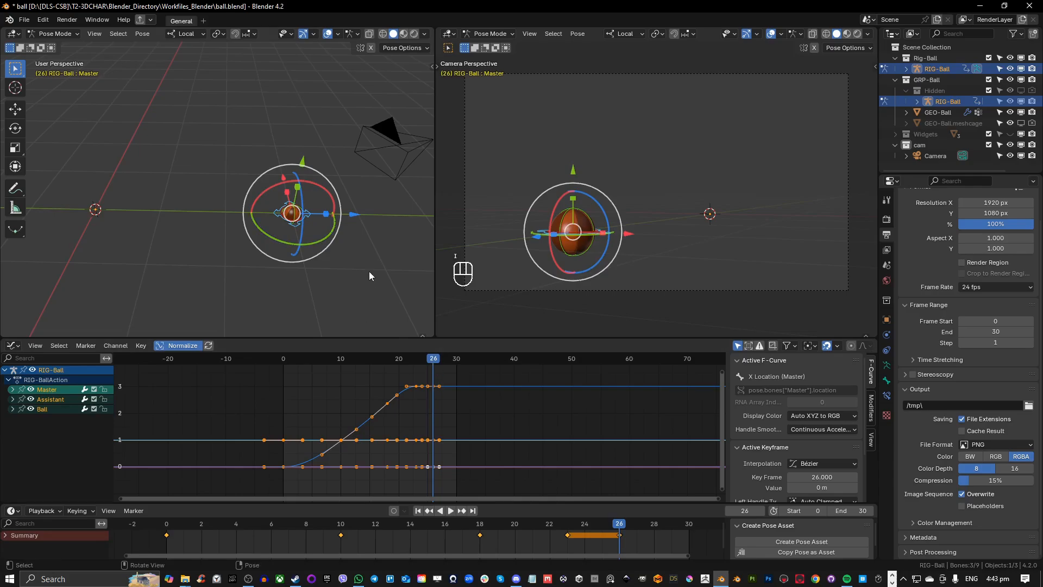
left_click_drag(337, 219, 394, 213)
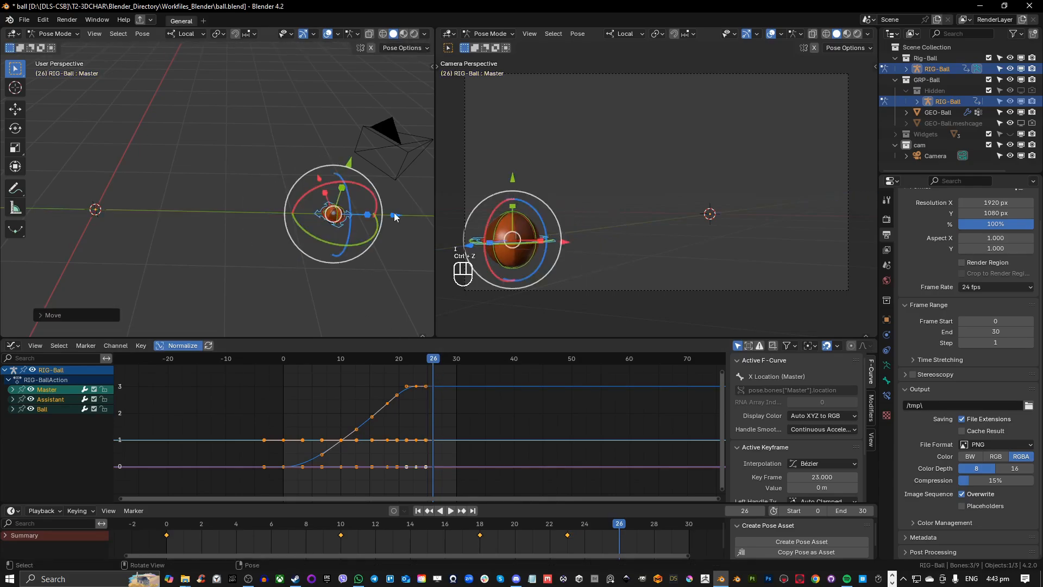
key("i")
Step: Scrub back toward the start of the timeline and play the ball's keyframed movement
left_click_drag(433, 363, 301, 371)
key("space")
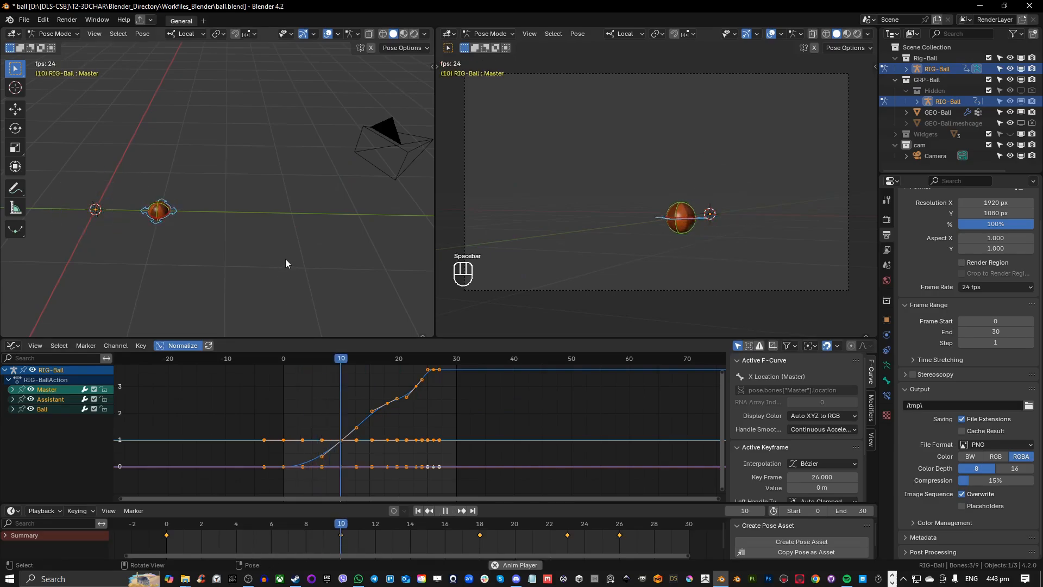
key("space")
Step: Delete the frame 23 key from the ball's forward-movement curve in the Graph Editor
scroll(426, 405, "up", 3)
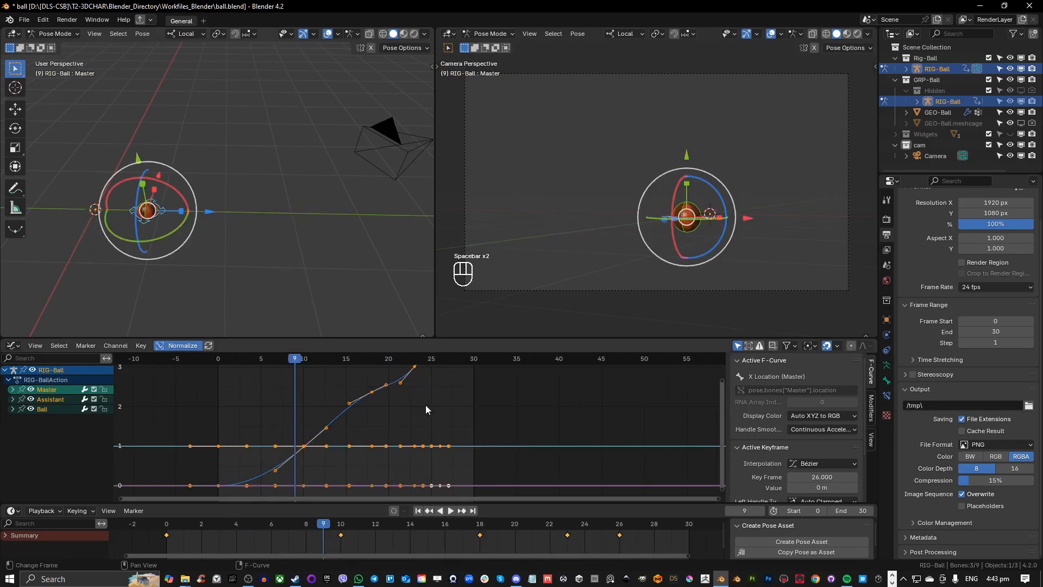
scroll(438, 453, "down", 1)
left_click(430, 419)
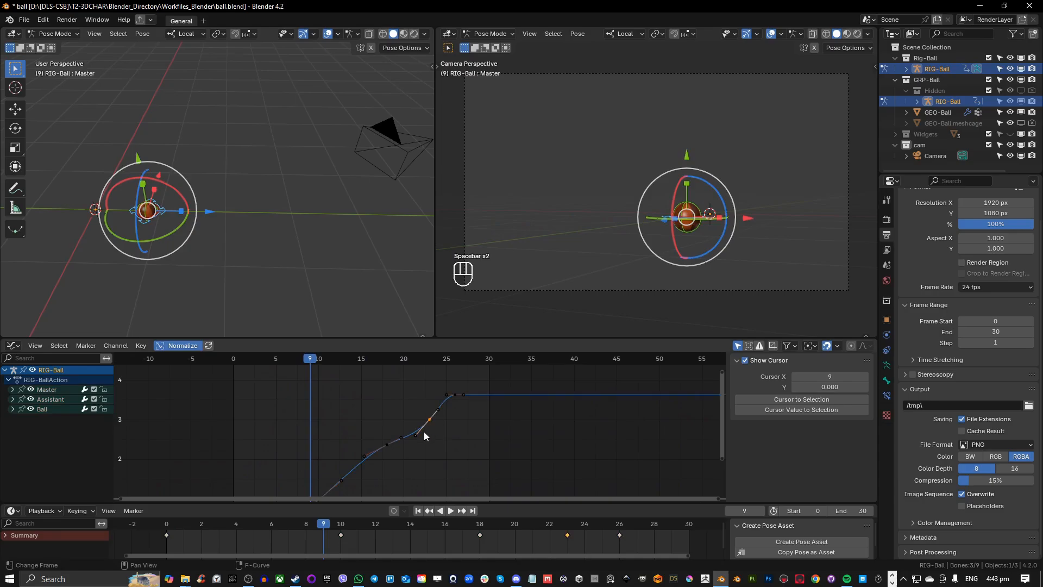
key("x")
left_click(439, 435)
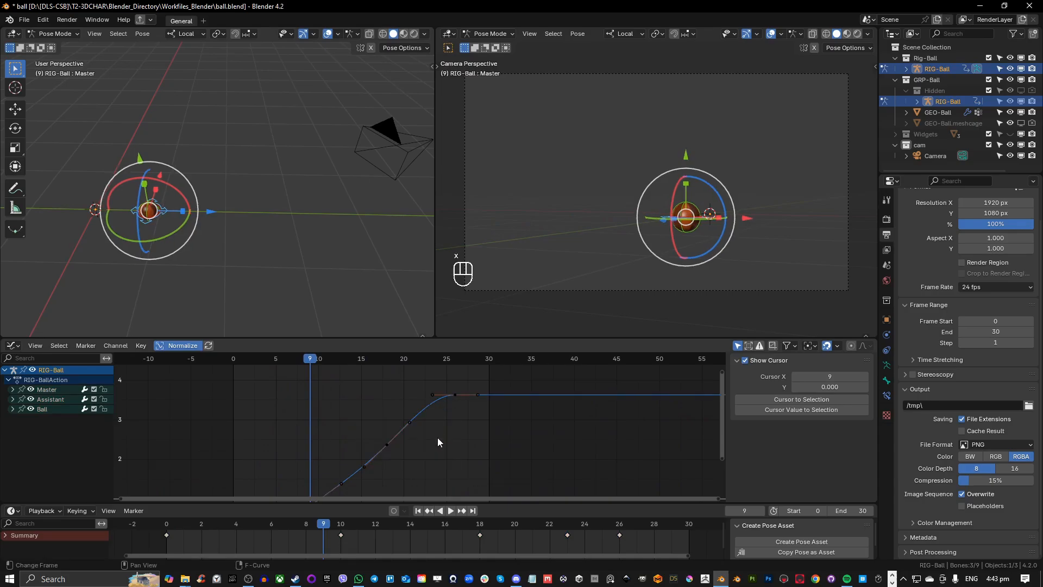
Step: Play back the ball's travel to examine its motion with the edited curve
scroll(433, 445, "down", 1)
mouse_move(433, 446)
middle_mouse_down()
mouse_move(469, 390)
mouse_move(441, 437)
middle_mouse_up()
key("space")
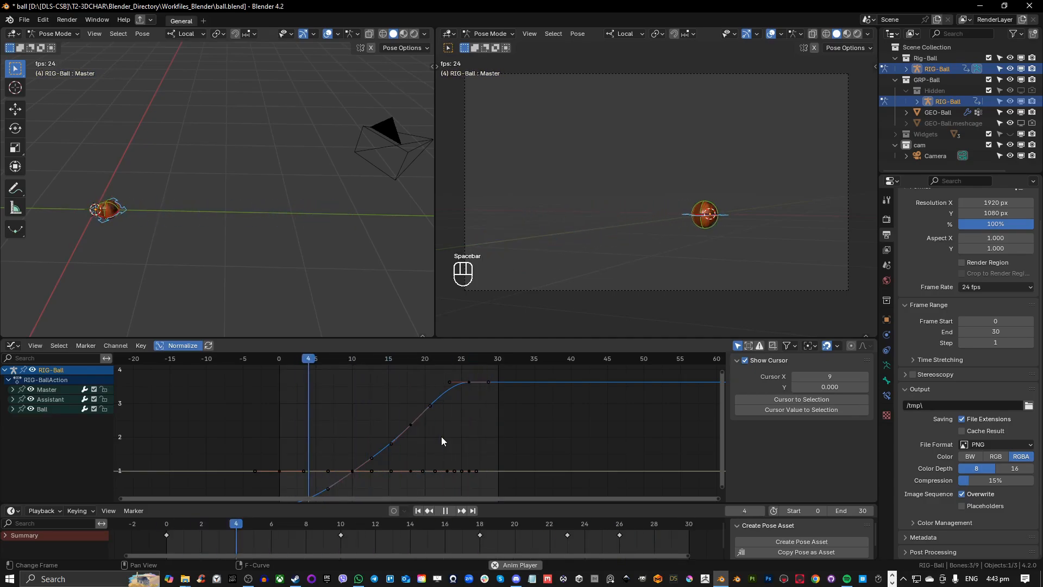
key("space")
scroll(441, 435, "down", 1)
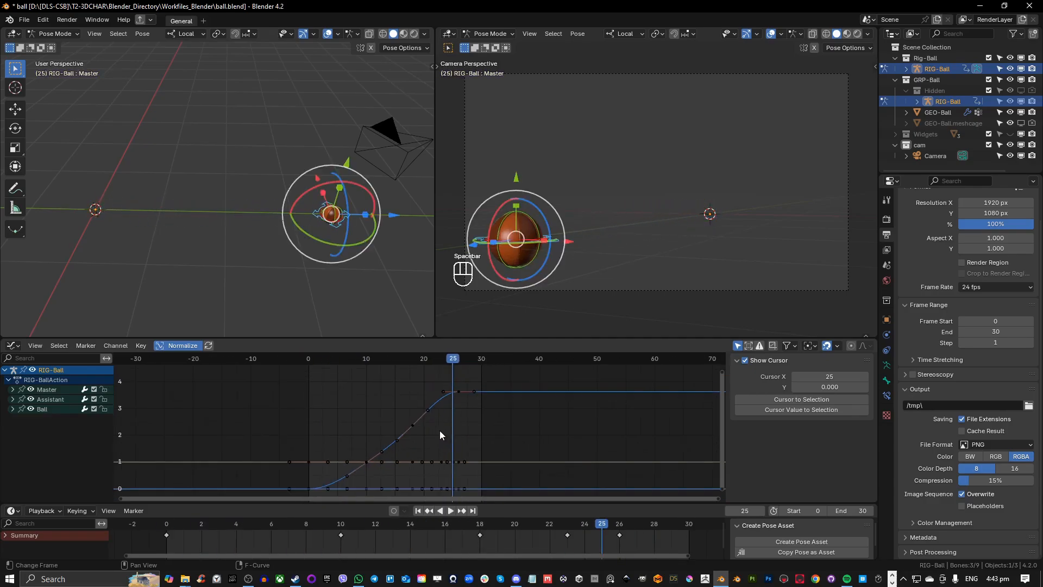
Step: Return to frame 0 and select only the ball rig's Master control
mouse_move(418, 525)
left_mouse_down()
mouse_move(562, 533)
mouse_move(184, 529)
mouse_move(620, 529)
mouse_move(228, 506)
mouse_move(217, 508)
mouse_move(663, 512)
mouse_move(175, 509)
left_mouse_up()
left_click(211, 221)
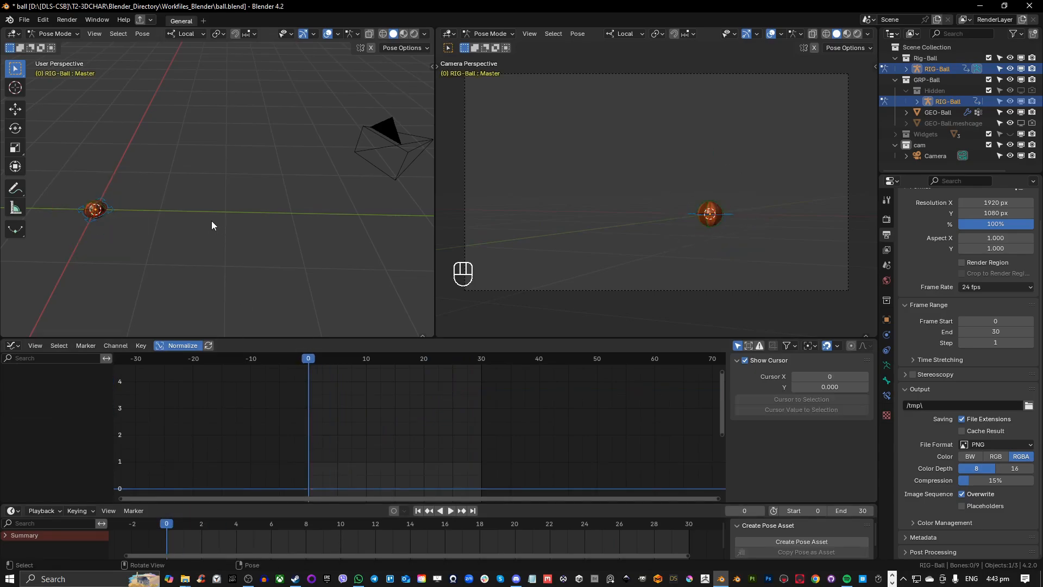
middle_click_drag(212, 222, 213, 211)
left_click(144, 222)
scroll(207, 226, "up", 1)
middle_click_drag(280, 259, 124, 131, "shift")
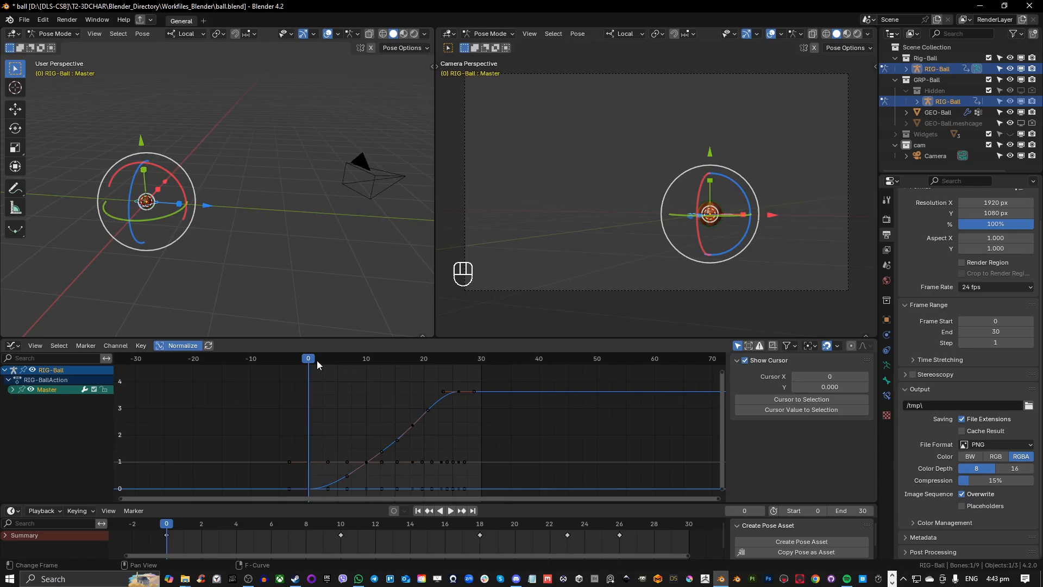
left_click_drag(317, 360, 367, 371)
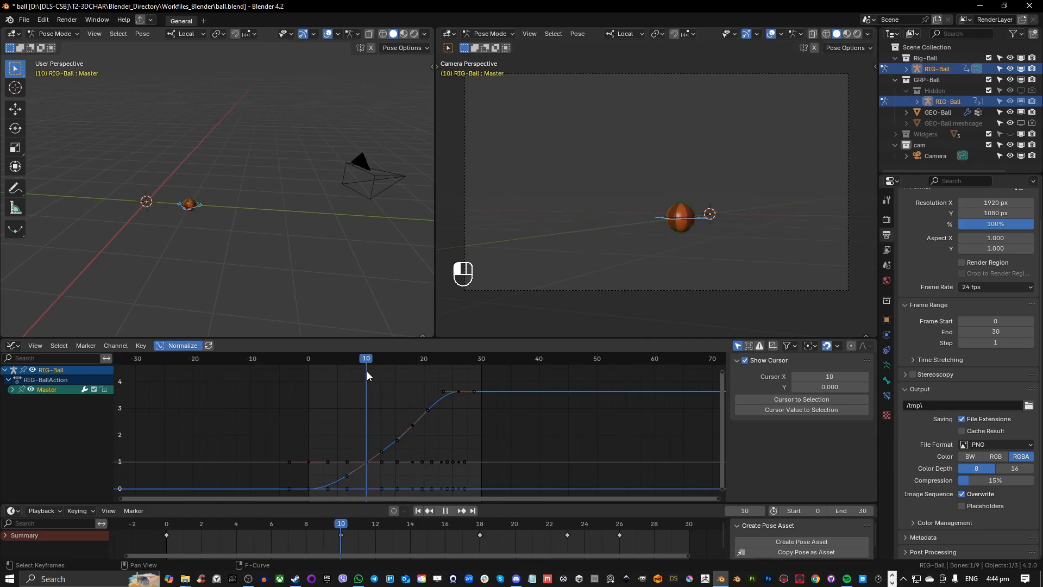
key("g")
key("z")
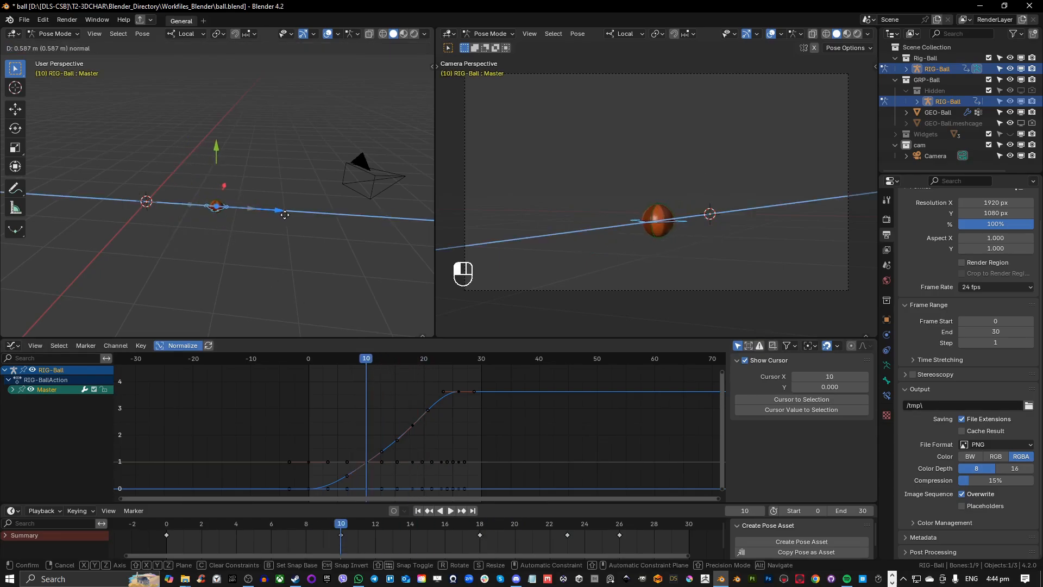
left_click(284, 215)
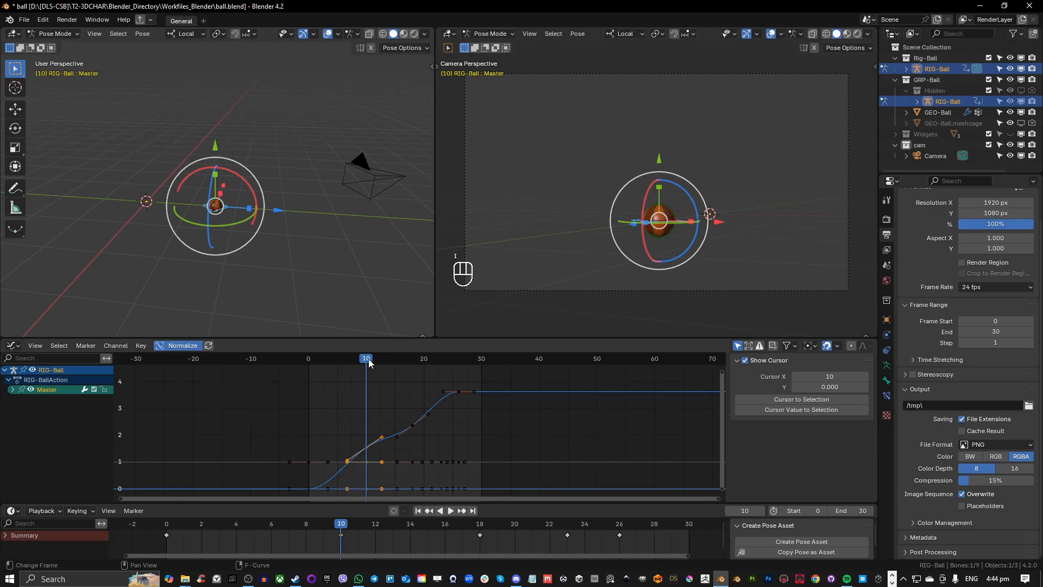
left_click_drag(369, 363, 409, 352)
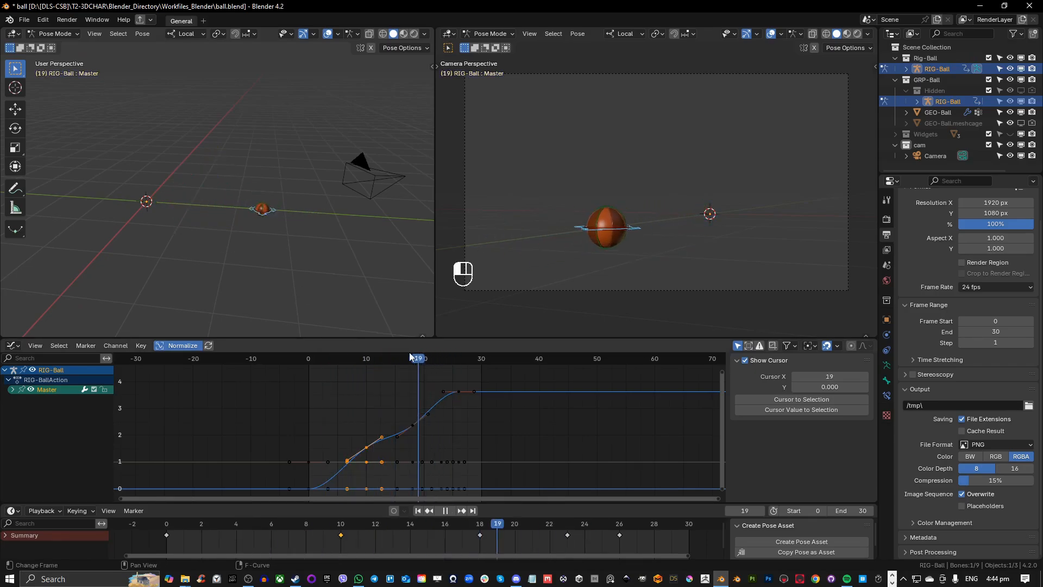
key("ctrl+z")
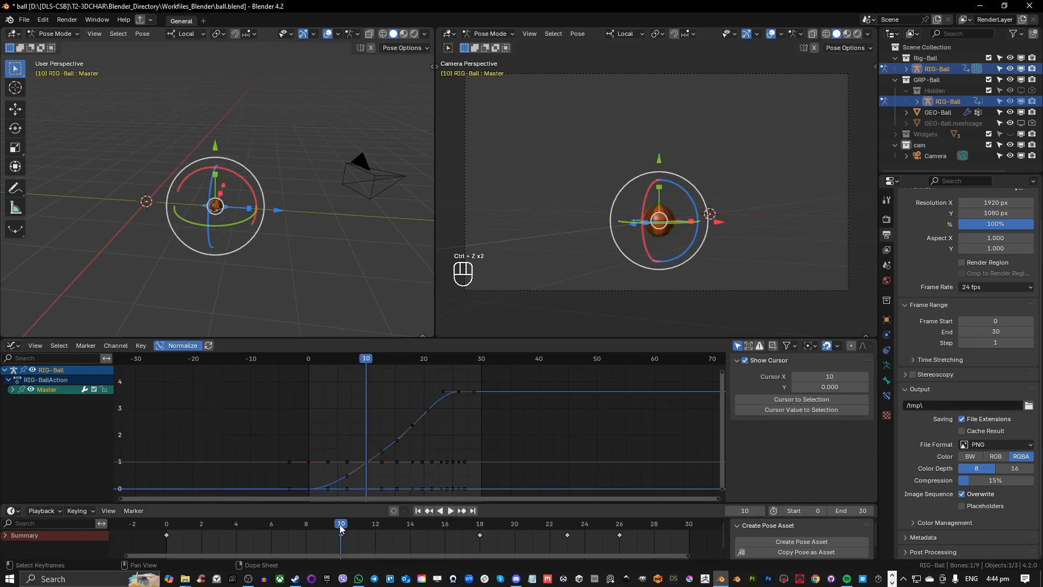
Step: At frame 6, raise the Master control high along its vertical axis and insert a keyframe
left_click_drag(340, 528, 262, 522)
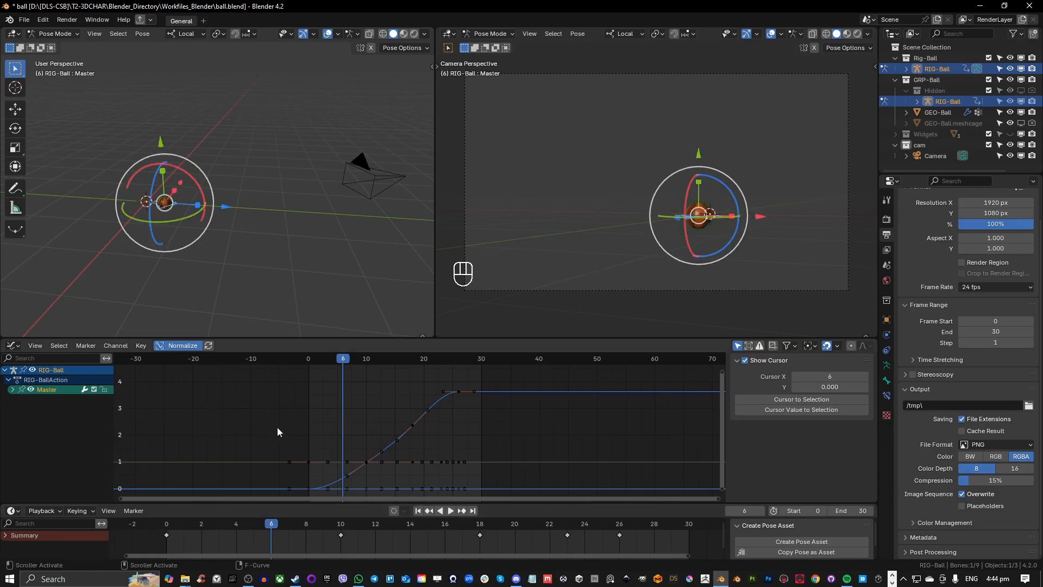
left_click_drag(164, 139, 163, 68)
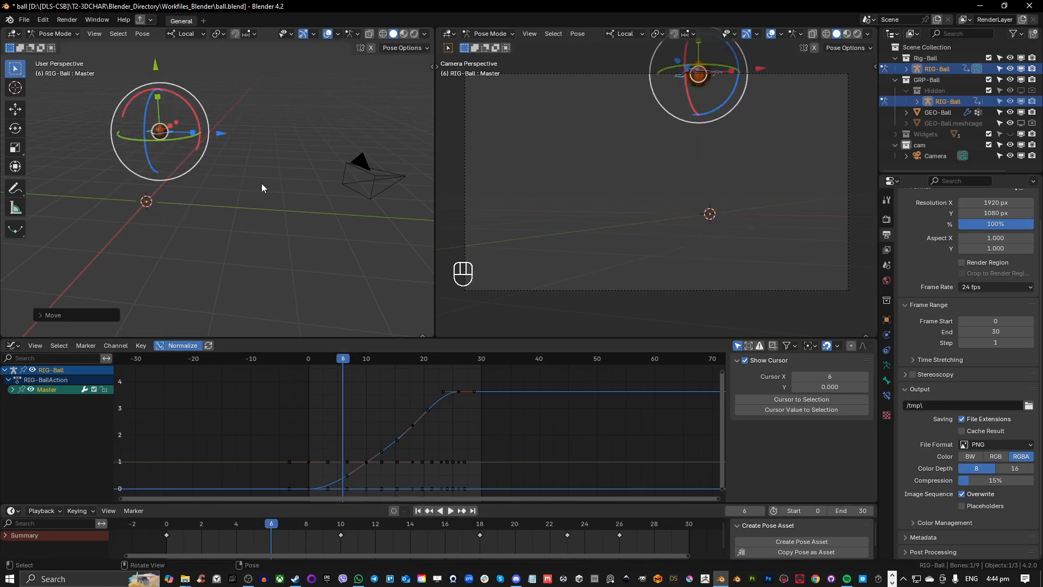
key("i")
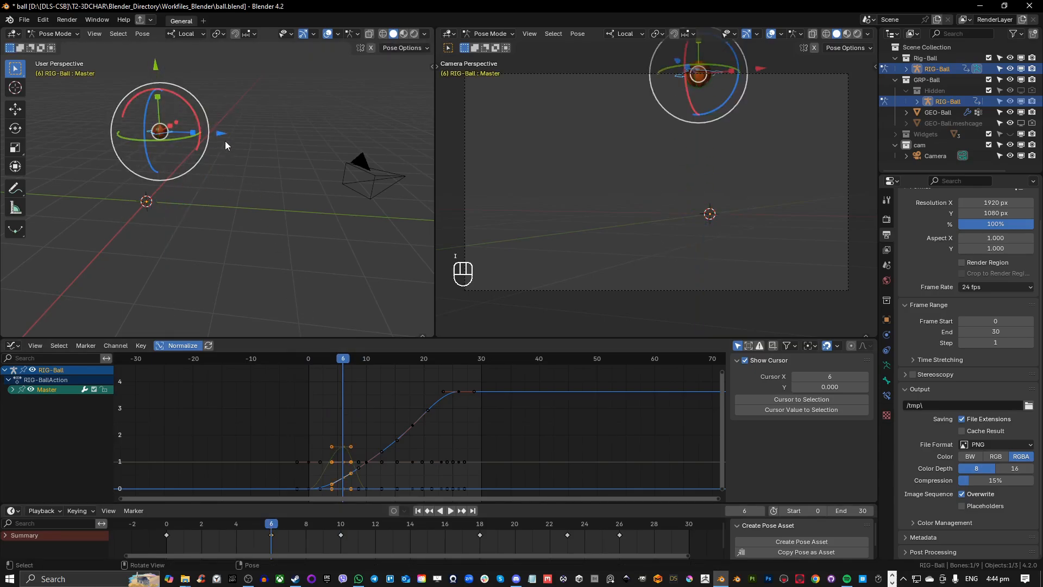
Step: Raise and keyframe the ball at frames 14 and 21, making each bounce lower than the previous one
left_click_drag(343, 362, 385, 367)
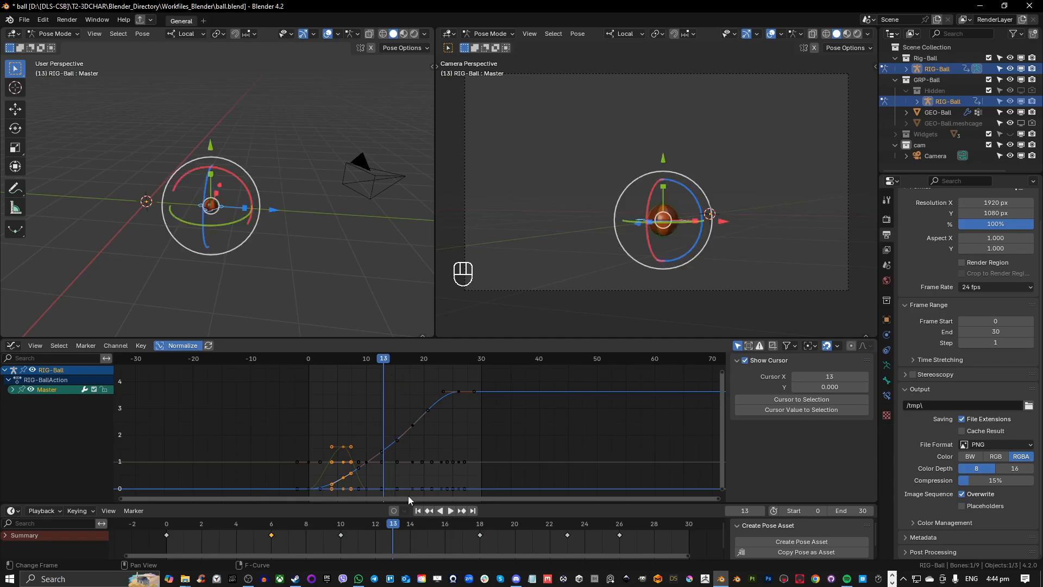
left_click_drag(413, 524, 410, 524)
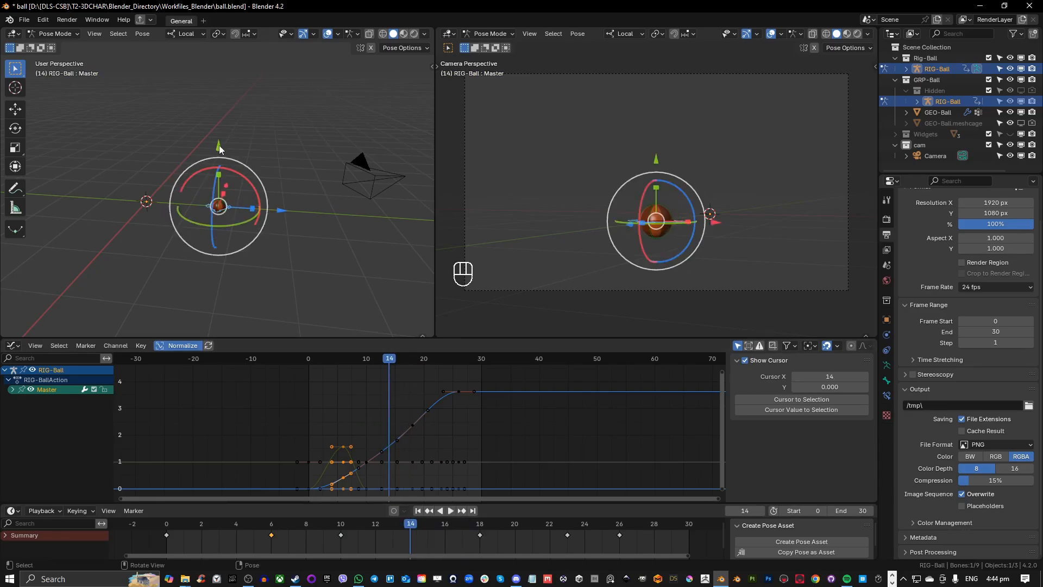
left_click_drag(220, 149, 220, 101)
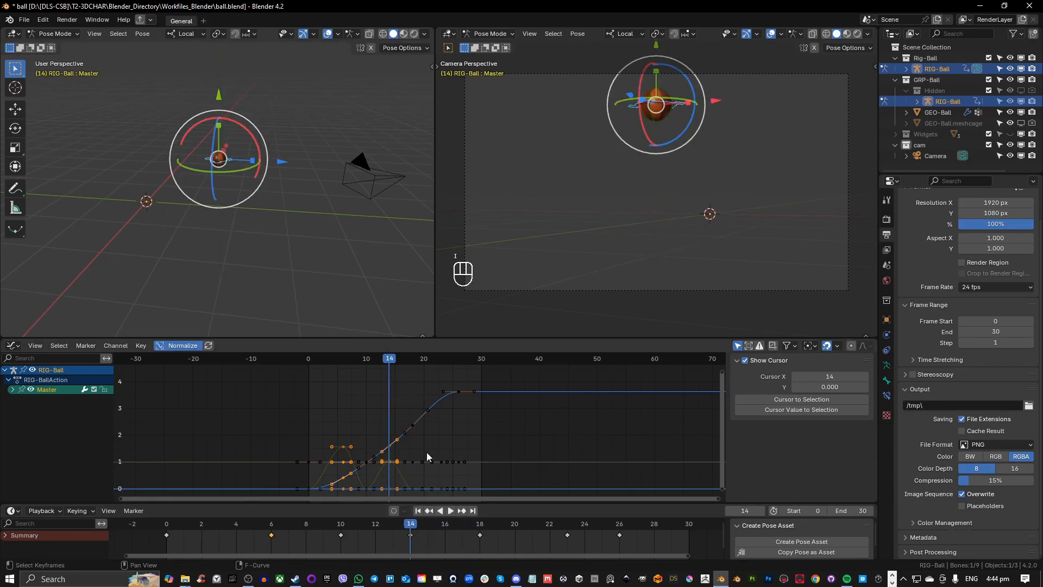
left_click_drag(383, 354, 429, 356)
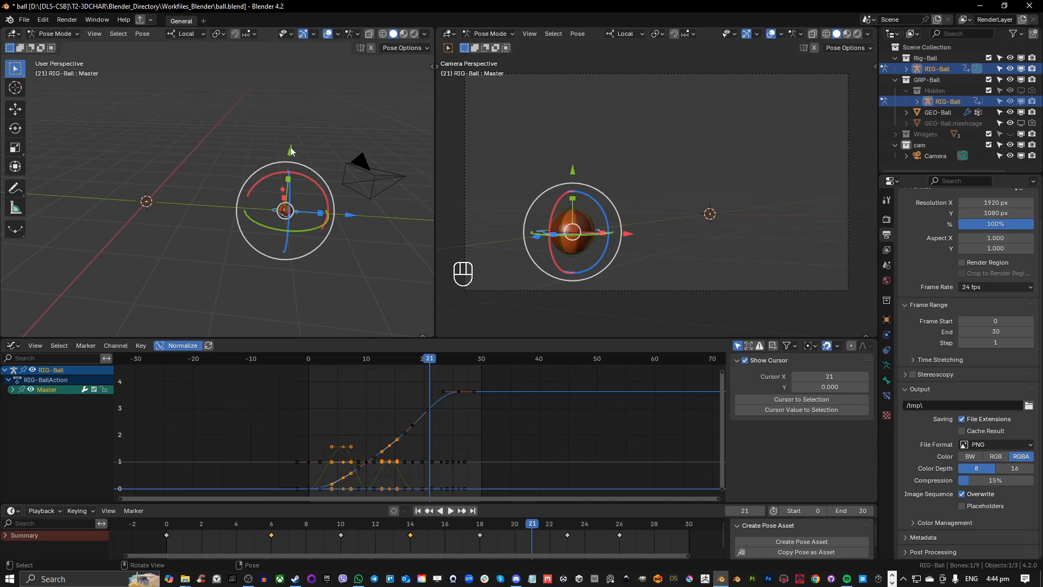
left_click_drag(292, 151, 292, 118)
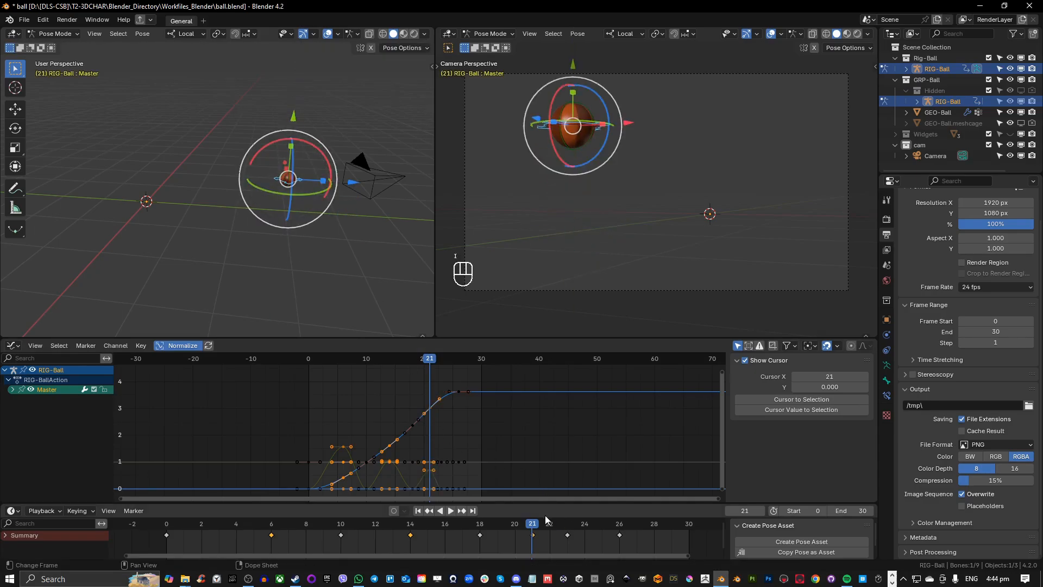
Step: At frame 25, raise the ball to a very small bounce height and keyframe it, lowering it slightly as a correction
key("space")
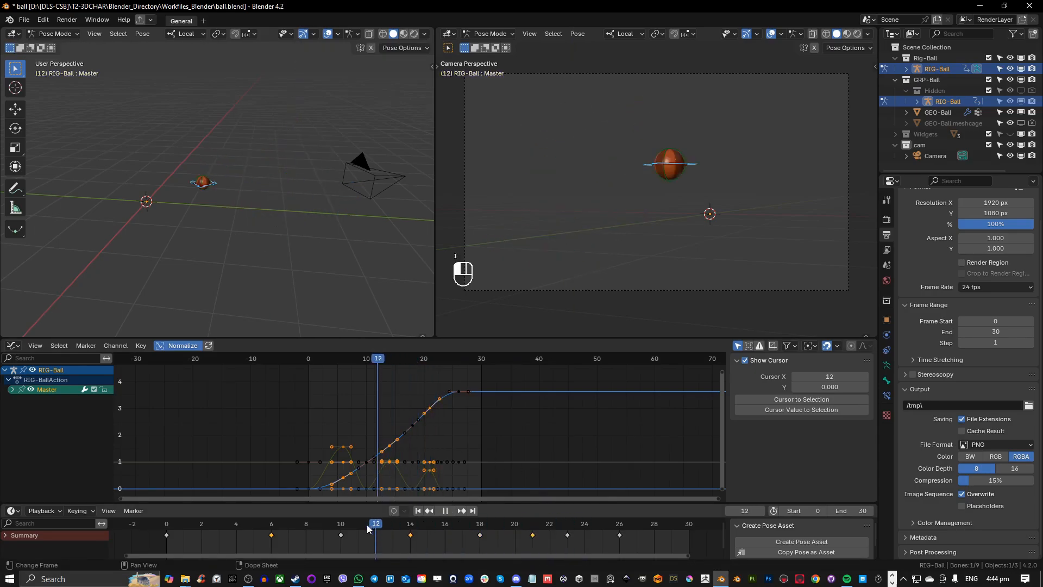
left_click_drag(367, 530, 601, 524)
key("space")
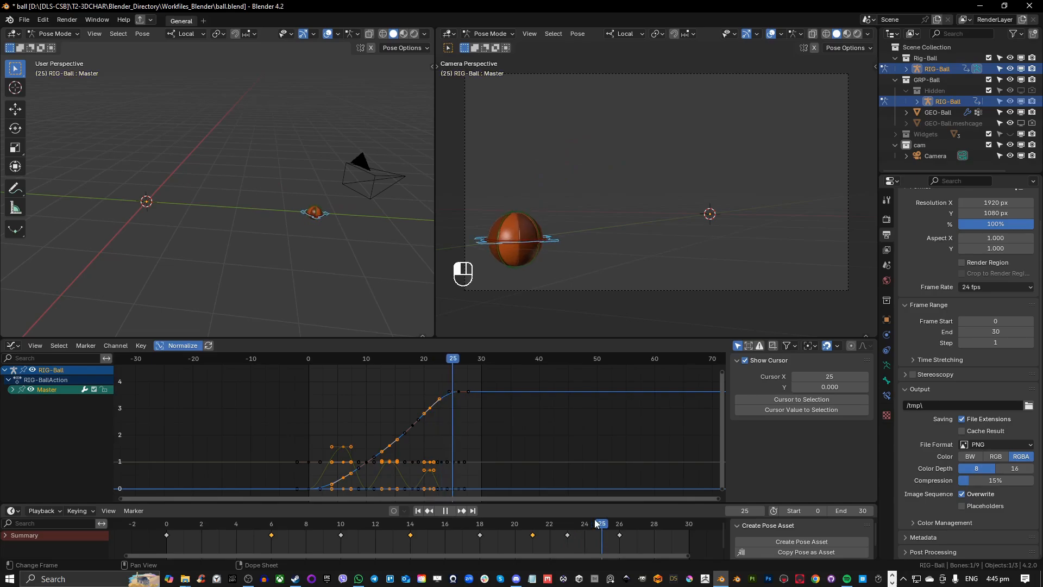
left_click_drag(322, 158, 325, 139)
key("i")
left_click(440, 510)
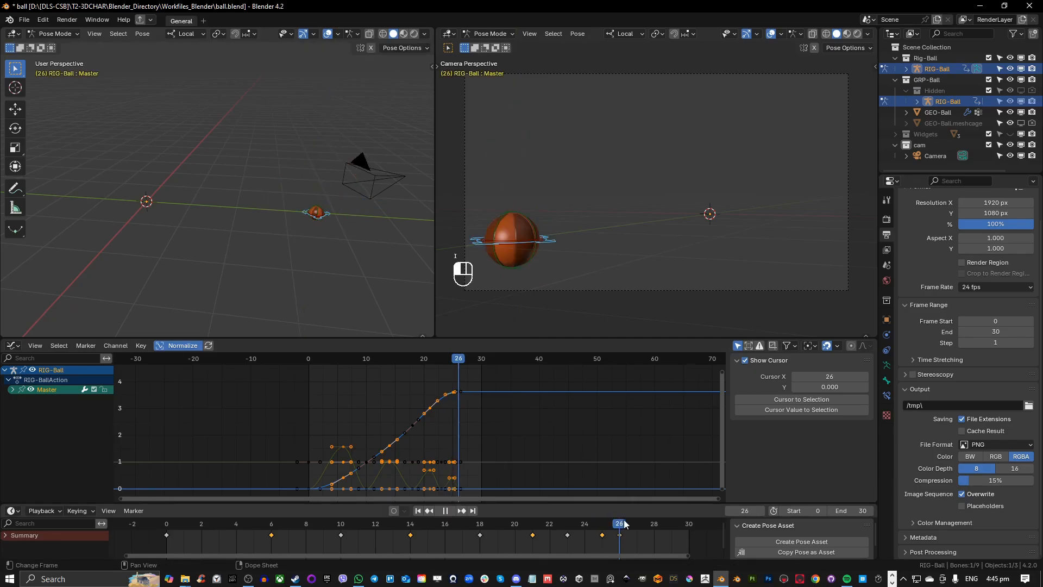
left_click_drag(361, 504, 602, 516)
left_click_drag(324, 139, 329, 146)
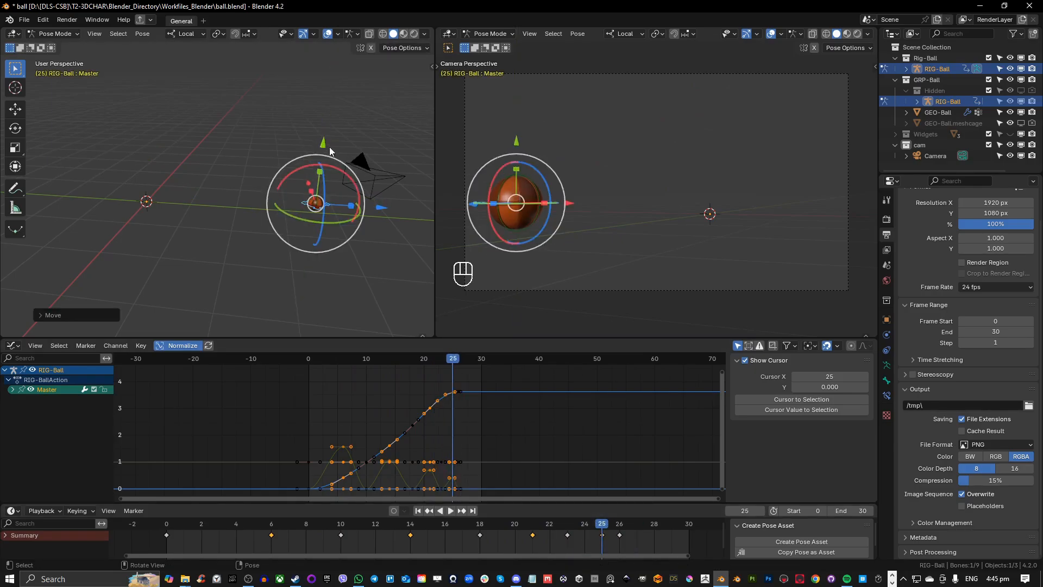
Step: Scrub through and play back the ball's bouncing motion from frame 0 to check the bounce heights
key("space")
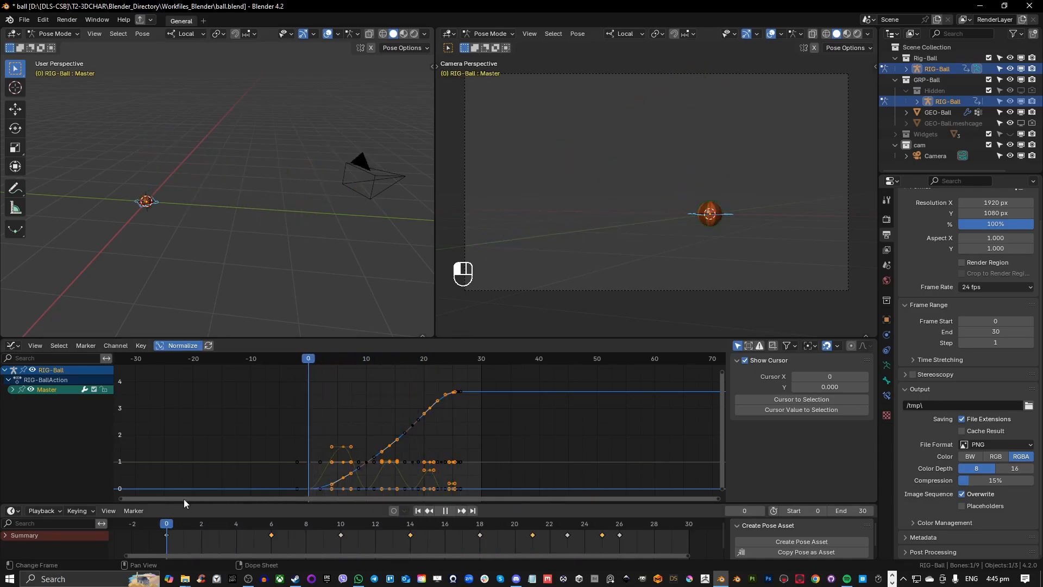
key("space")
key("space")
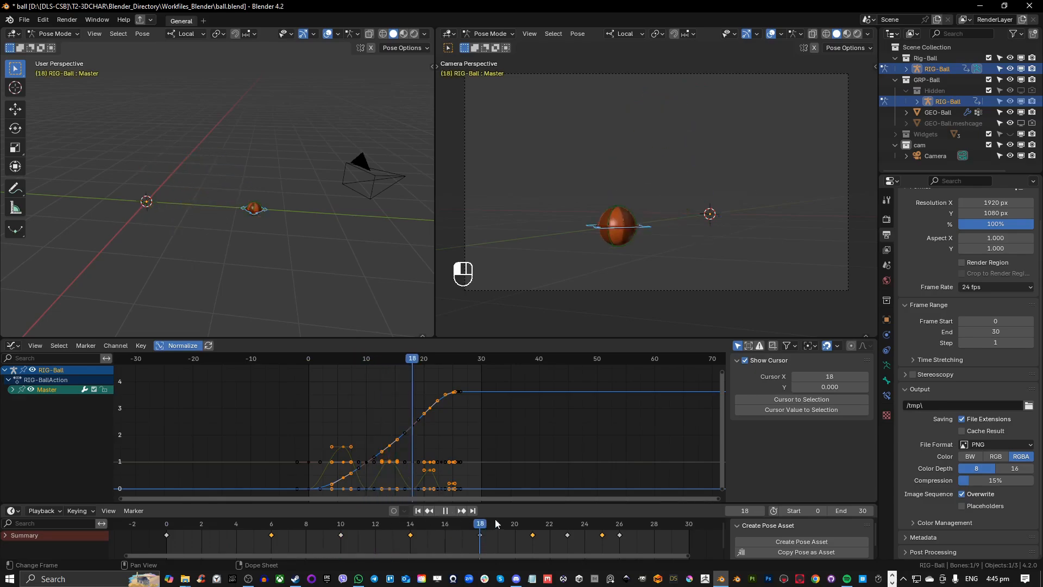
left_click_drag(613, 523, 167, 519)
key("space")
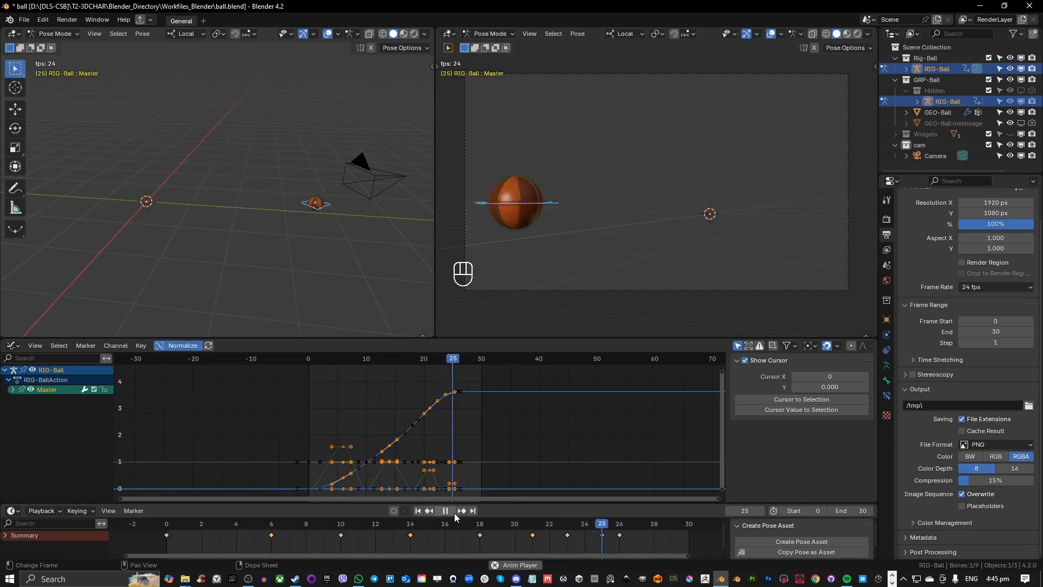
key("space")
Step: Move the last key in the timeline to frame 27 and play the animation
mouse_move(631, 526)
left_mouse_down()
mouse_move(621, 529)
mouse_move(638, 537)
left_mouse_up()
left_click(619, 535)
key("space")
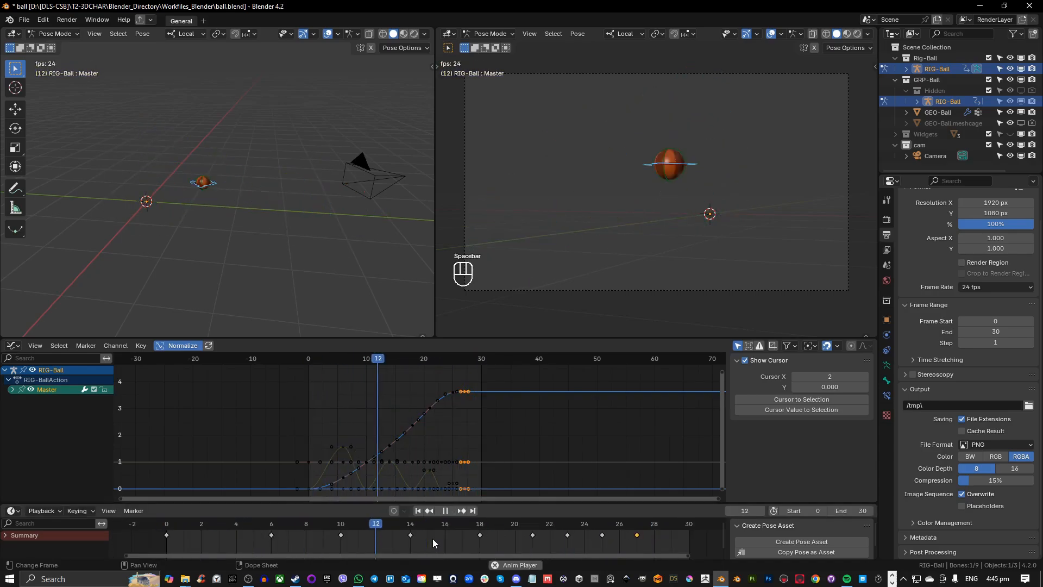
key("space")
Step: Set the scene's end frame to 60
scroll(657, 538, "down", 3)
middle_click_drag(657, 539, 529, 539)
scroll(497, 539, "down", 3)
left_click_drag(857, 510, 890, 511)
left_click(857, 511)
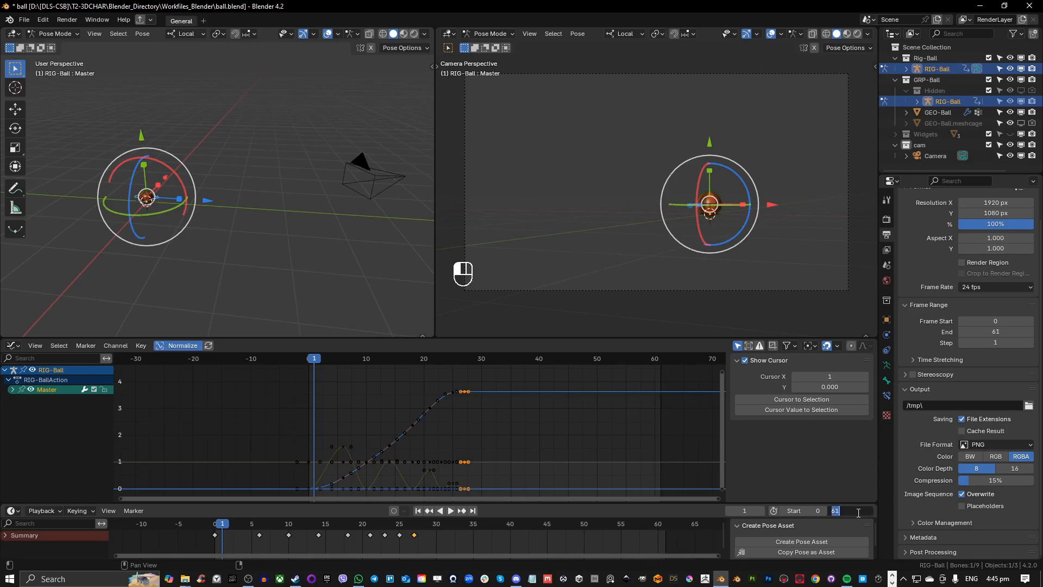
type("60")
key("Return")
Step: Select all the ball's keys and scale their timing by about 2
key("a")
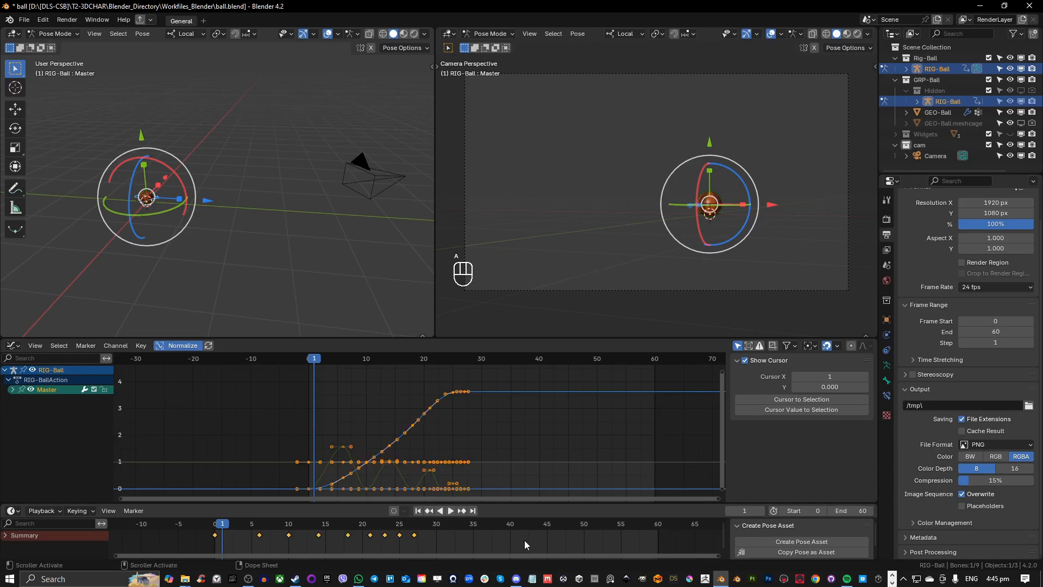
key("s")
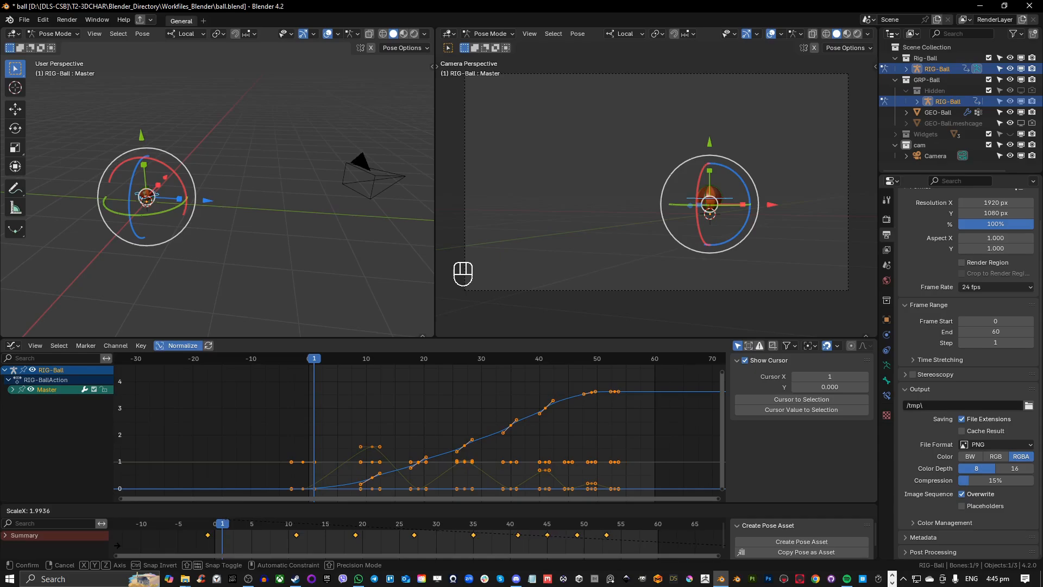
key("Return")
Step: Move the first three timeline keys to frames 0, 10 and 20
left_click(325, 550)
middle_click_drag(299, 546, 356, 542)
mouse_move(278, 542)
left_mouse_down()
mouse_move(258, 525)
mouse_move(271, 537)
left_mouse_up()
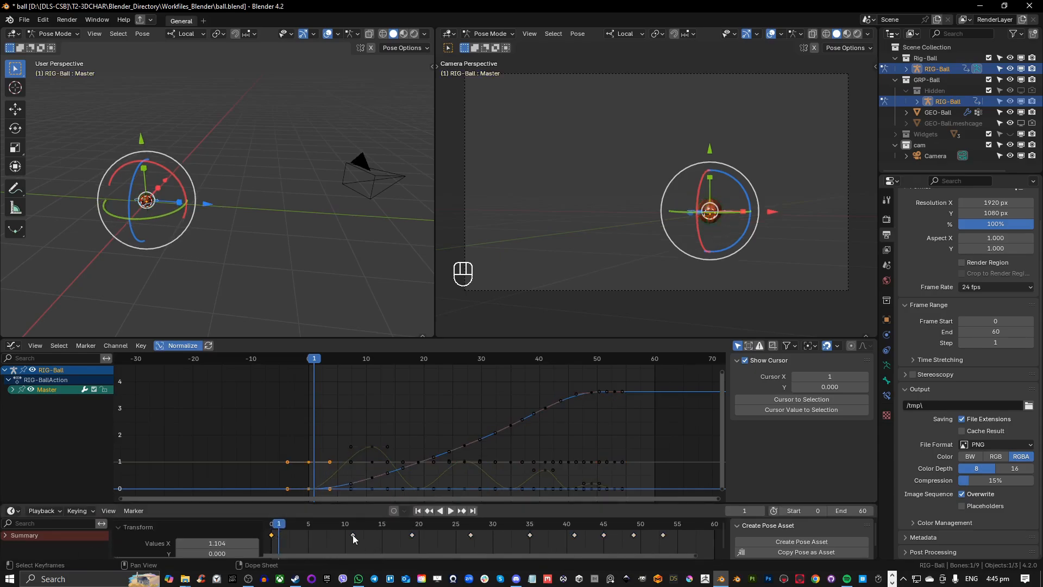
left_click_drag(353, 538, 346, 537)
left_click_drag(413, 538, 422, 537)
Step: Retime the fourth, sixth and last timeline keys to frames 28, 40 and 52
middle_click_drag(480, 537, 354, 537)
left_click_drag(345, 537, 354, 537)
left_click_drag(449, 537, 440, 537)
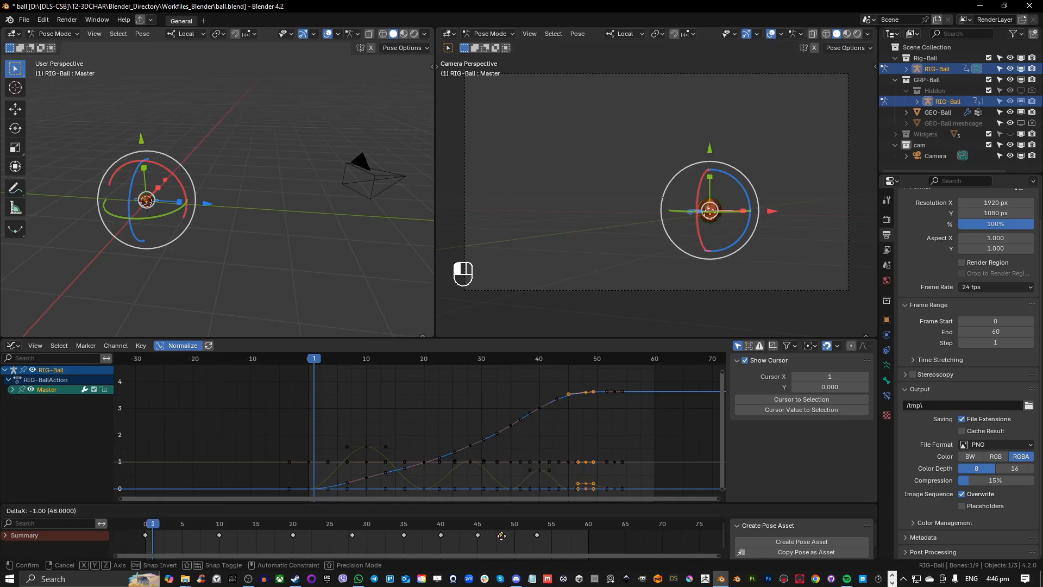
left_click_drag(538, 537, 530, 536)
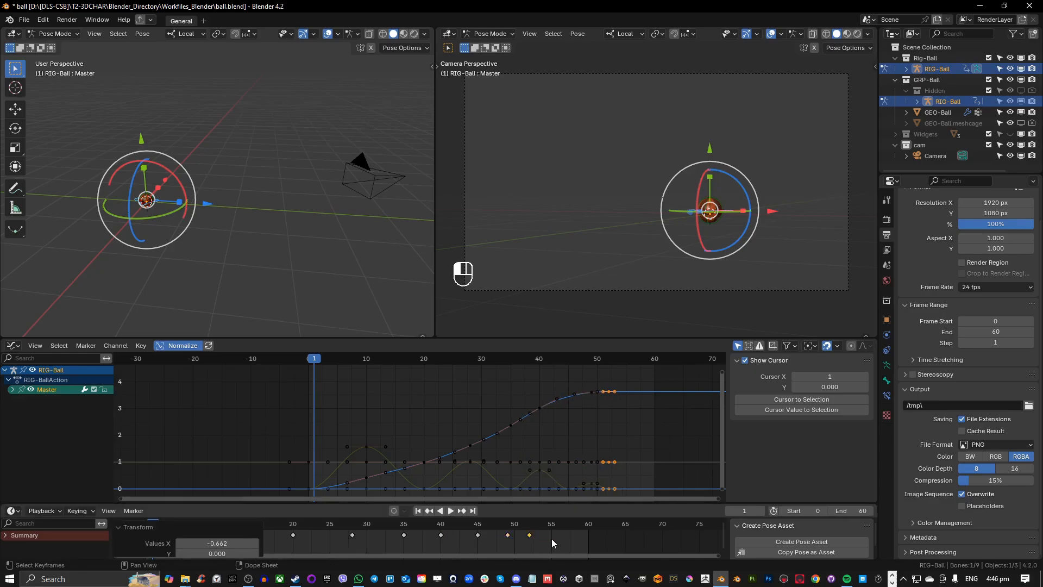
left_click(552, 539)
Step: Play back the retimed bounce animation and save the file
scroll(552, 543, "down", 2)
key("space")
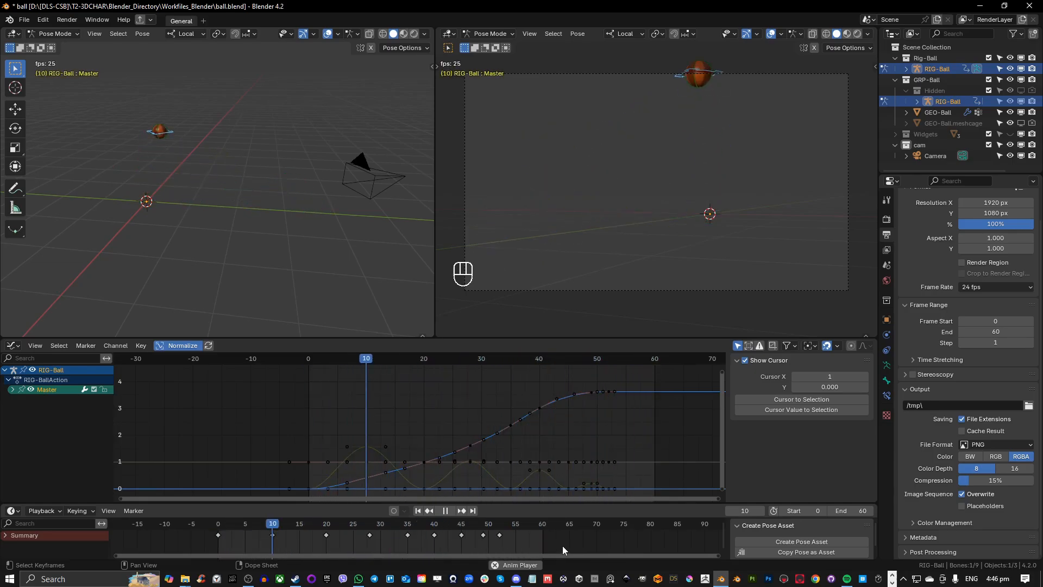
key("space")
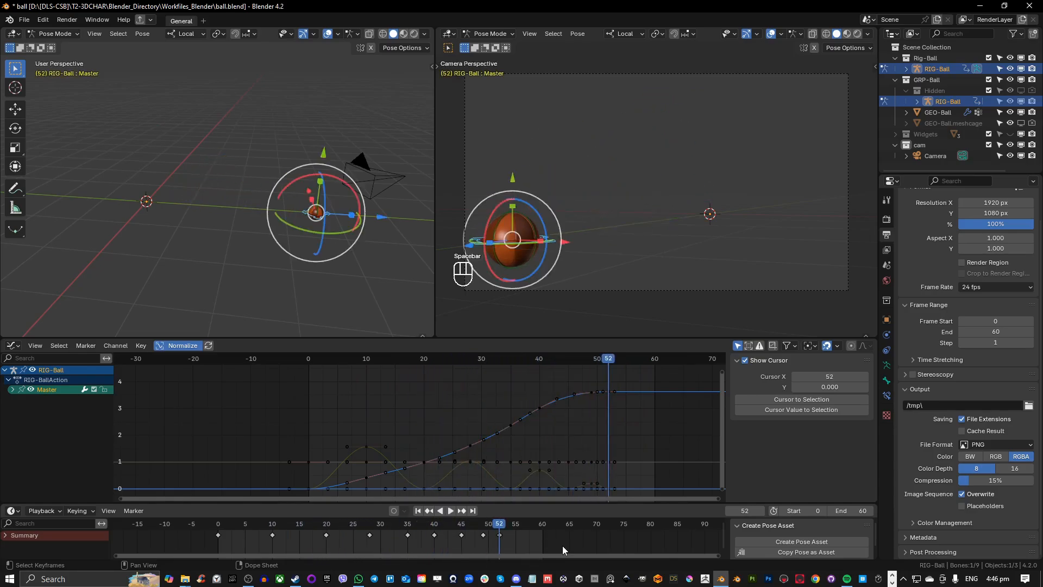
key("ctrl+s")
Step: Scrub back to frame 3 and save the file again
key("Home")
middle_click_drag(519, 537, 504, 535)
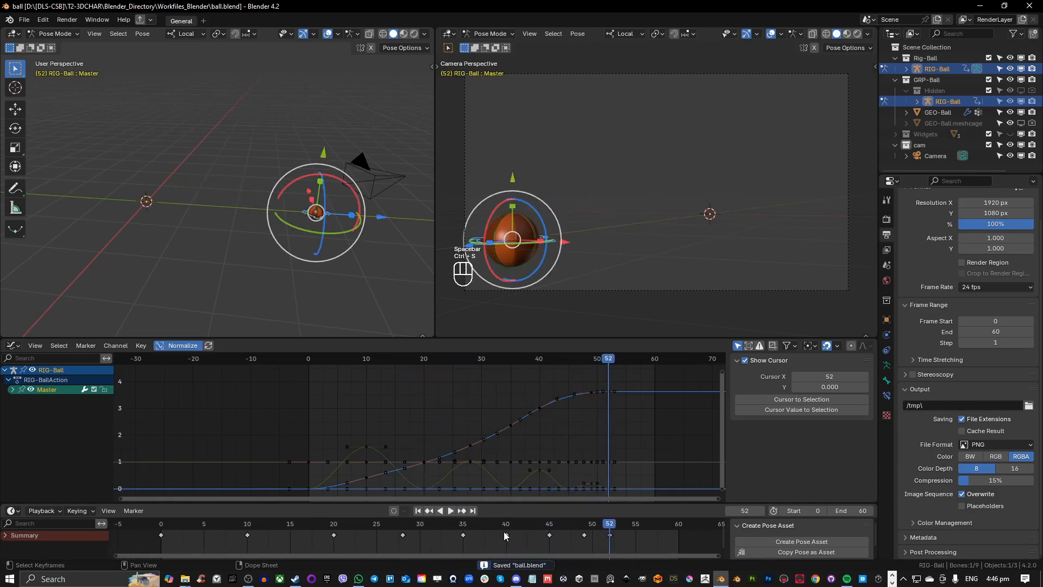
left_click_drag(585, 519, 183, 525)
scroll(596, 439, "up", 2)
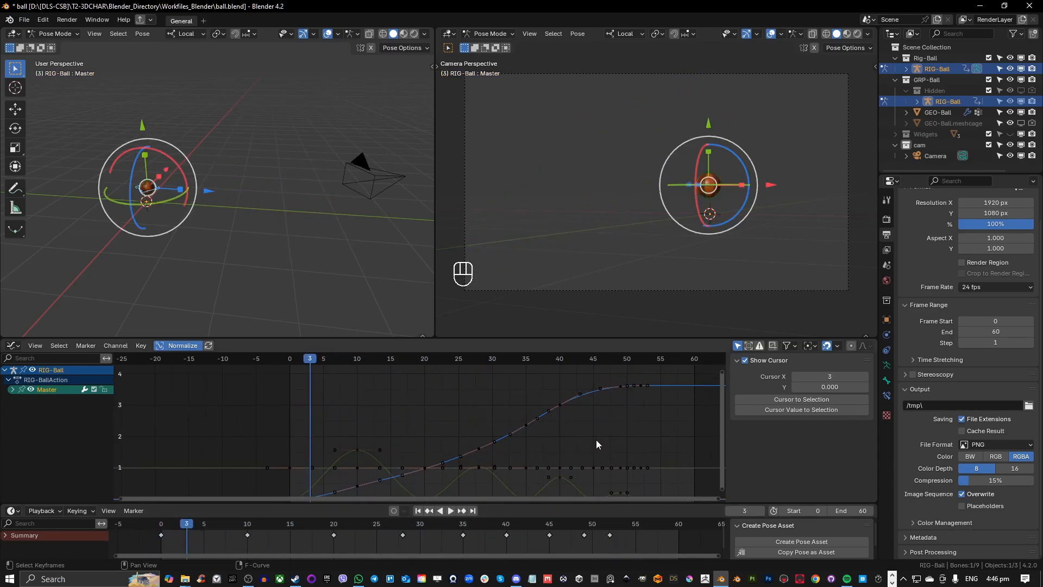
middle_click_drag(611, 441, 552, 432)
key("ctrl+s")
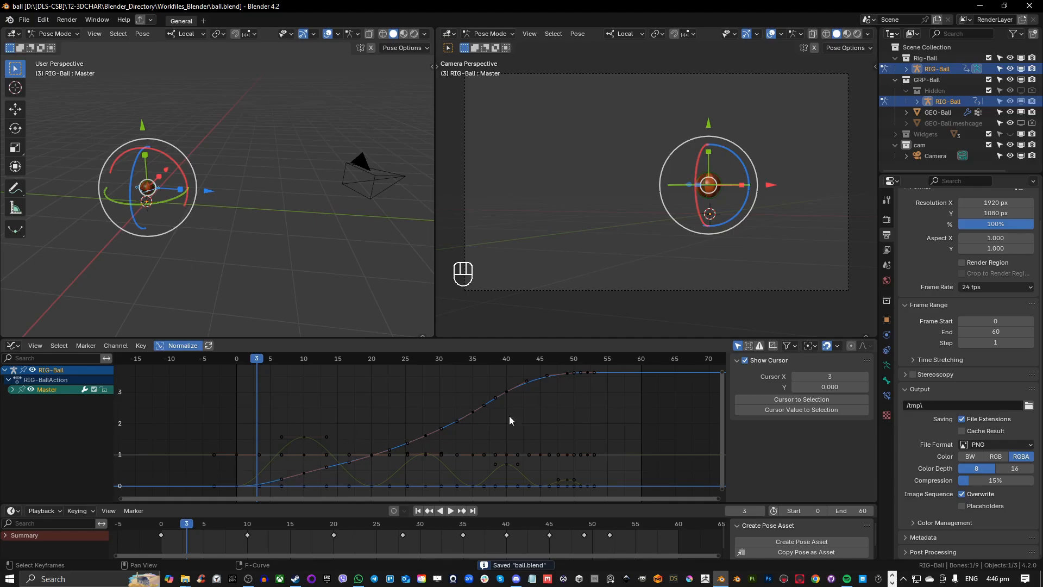
scroll(577, 398, "up", 1)
middle_click_drag(571, 400, 522, 423)
scroll(535, 385, "up", 1)
scroll(522, 422, "down", 1)
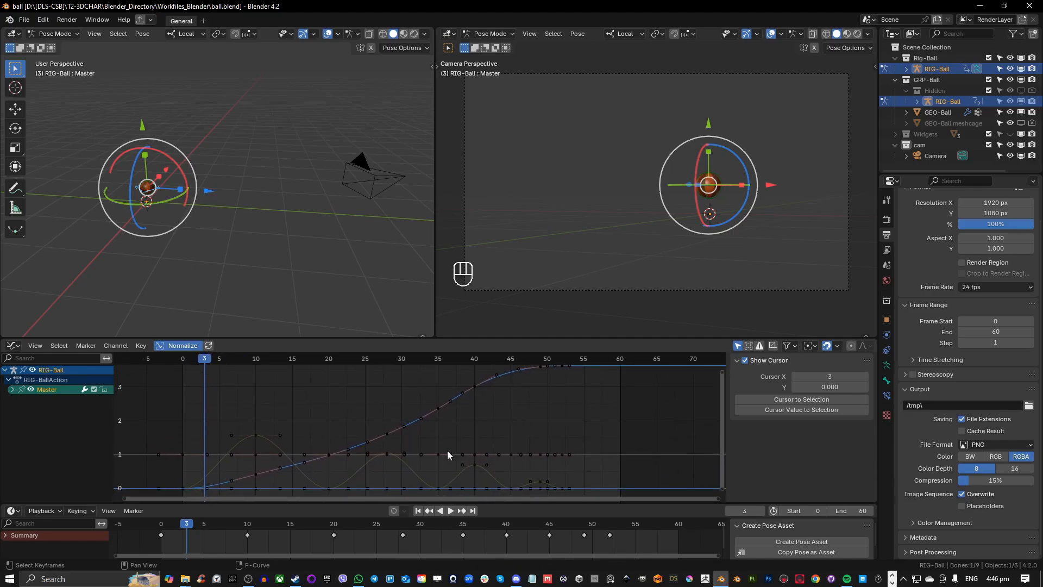
Step: Return to frame 0 and examine the height curve's peak key at frame 10 and the bounces after it
left_click_drag(211, 522, 161, 522)
left_click_drag(245, 418, 264, 443)
scroll(256, 437, "up", 8)
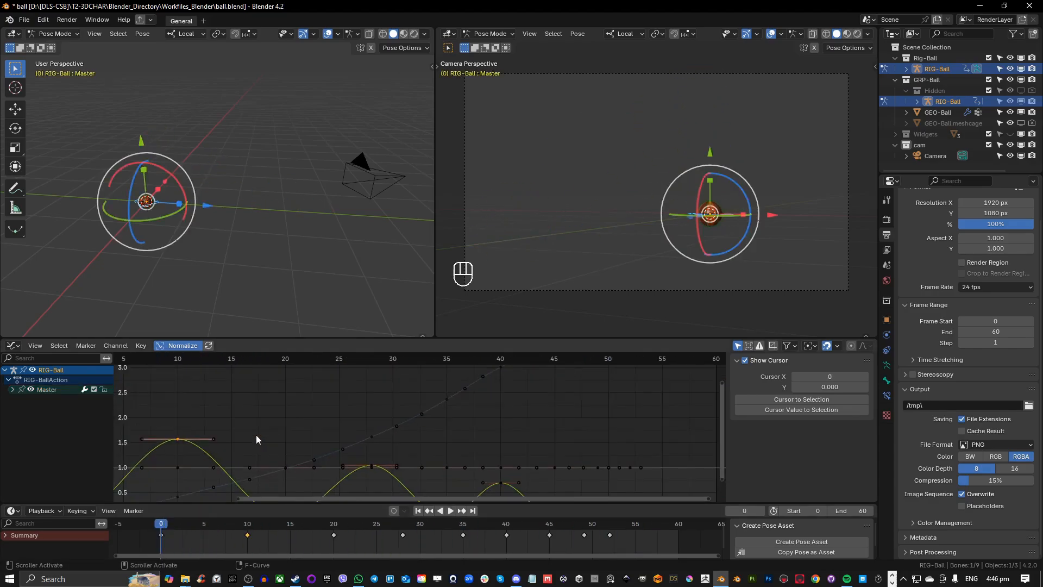
middle_click_drag(147, 444, 403, 406)
left_click_drag(334, 385, 483, 425)
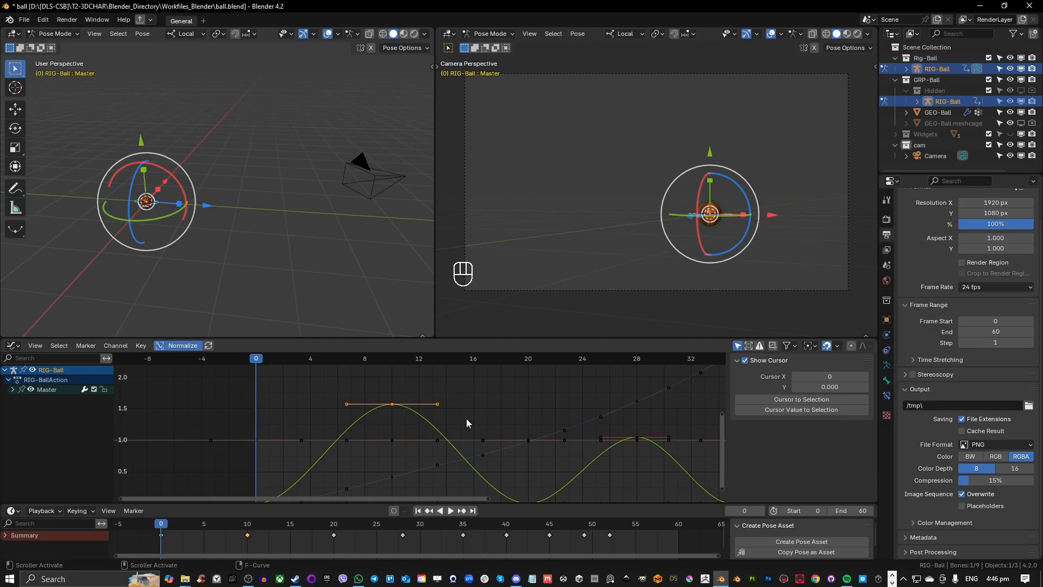
middle_click_drag(518, 415, 422, 376)
scroll(438, 438, "down", 5)
middle_click_drag(447, 430, 335, 444)
scroll(400, 442, "down", 2)
scroll(404, 427, "down", 3)
middle_click_drag(460, 411, 490, 428)
left_click(517, 427)
left_click_drag(305, 414, 325, 468)
left_click_drag(299, 421, 311, 444)
key("t")
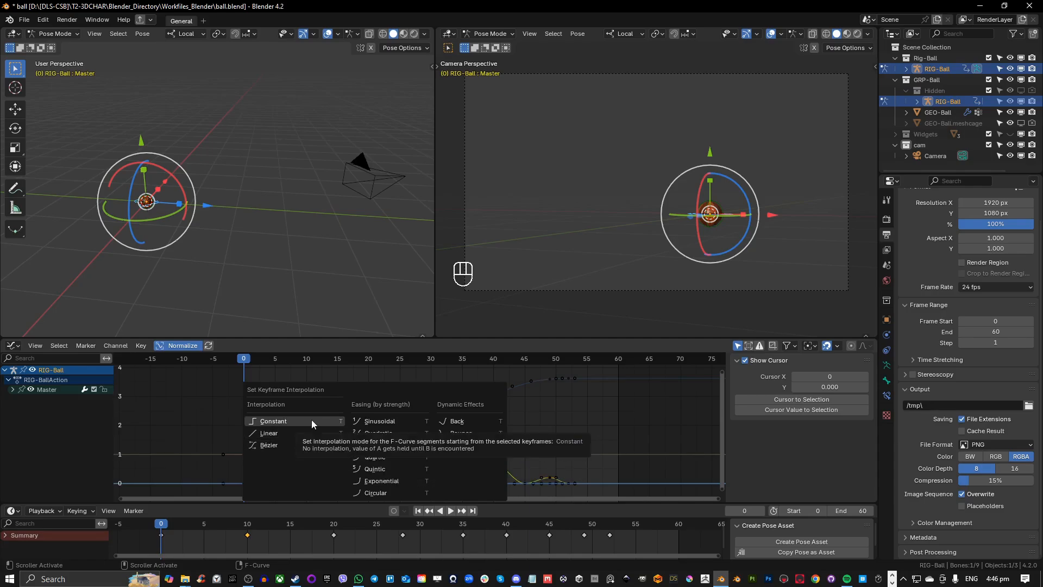
left_click(315, 258)
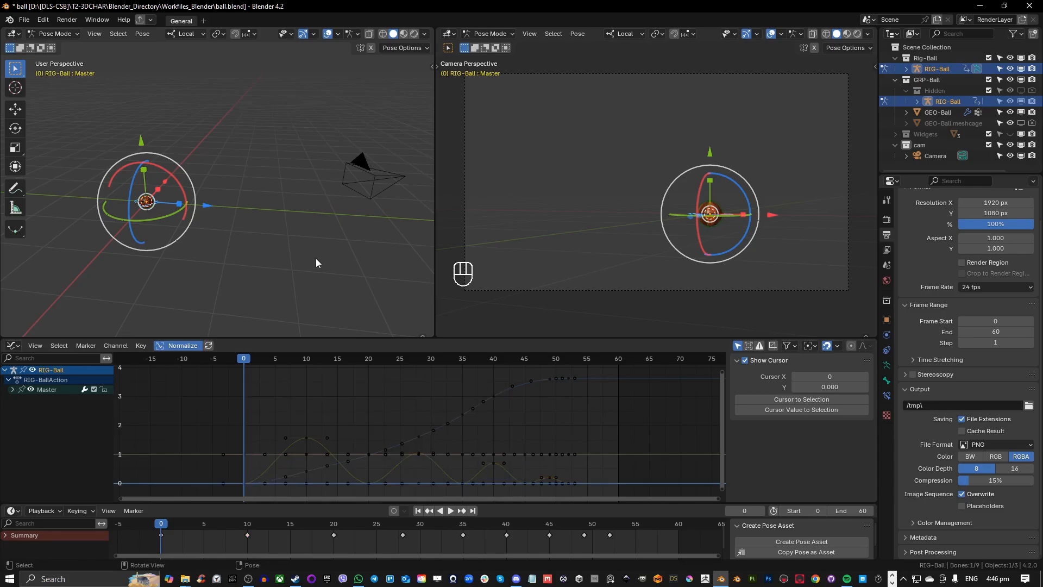
Step: Select all of the rig's bones and every keyframe on their curves
key("a")
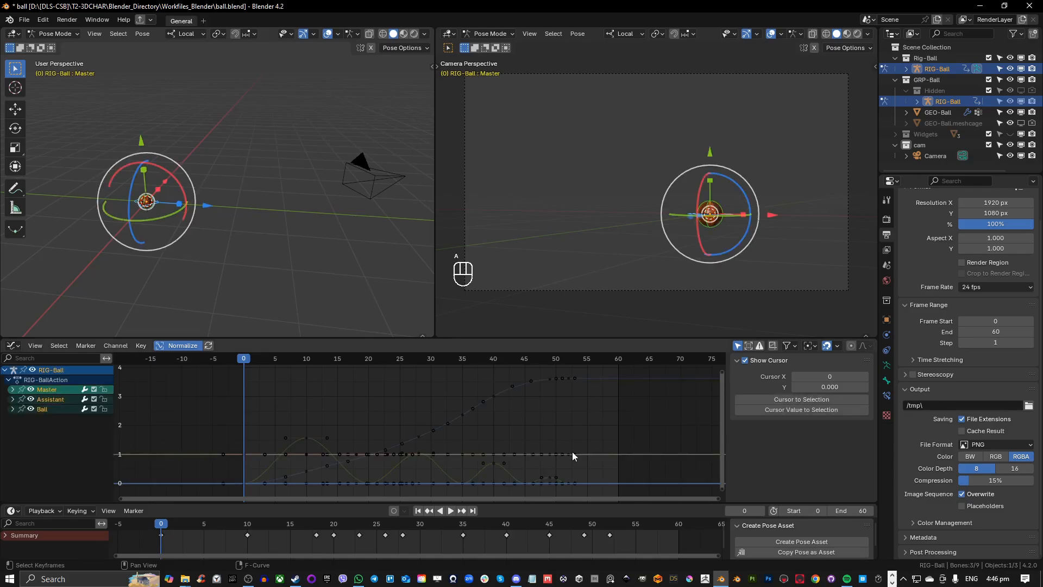
left_click(577, 436)
key("a")
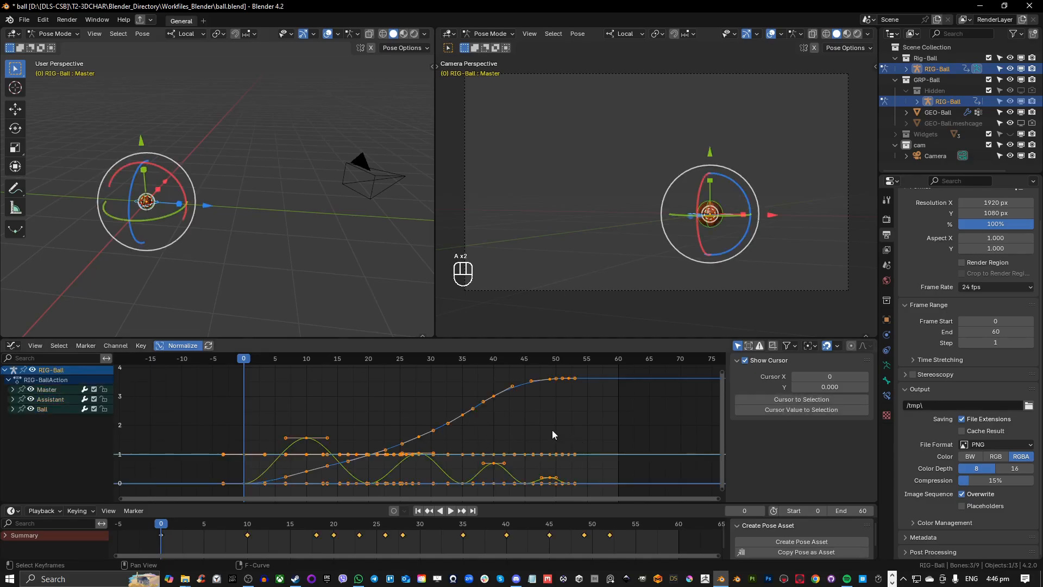
Step: Set all selected keyframes to Constant interpolation and play back the stepped motion
key("t")
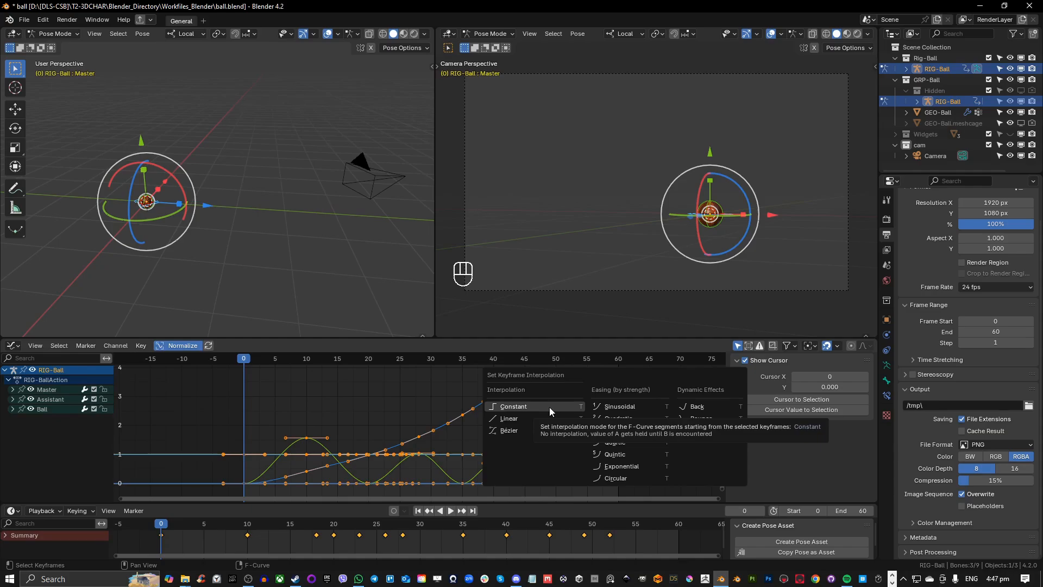
left_click(550, 407)
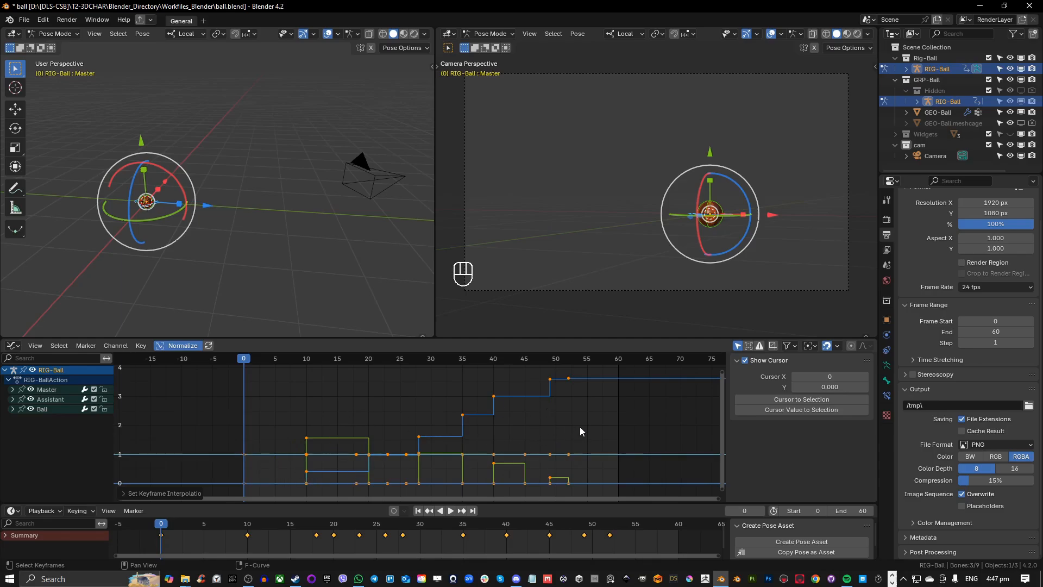
key("space")
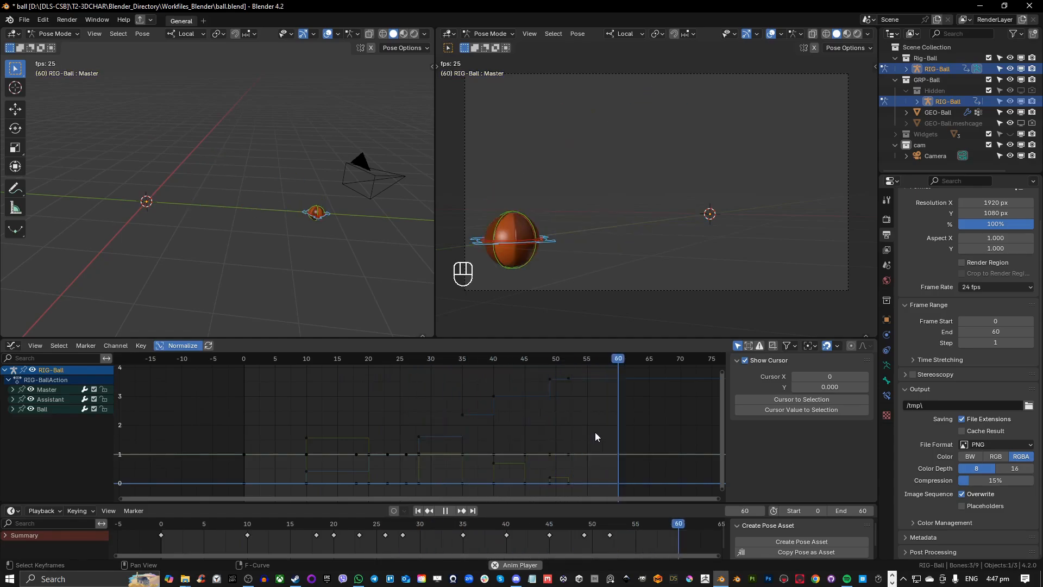
key("space")
Step: Select all keyframes again, set their interpolation to Linear and play back the animation
key("a")
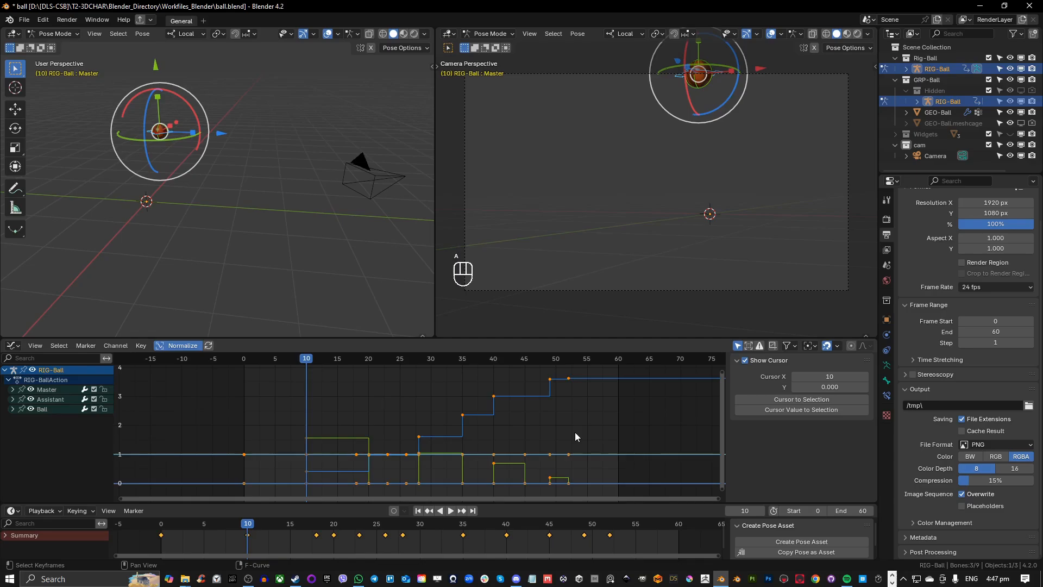
key("alt+a")
key("a")
key("t")
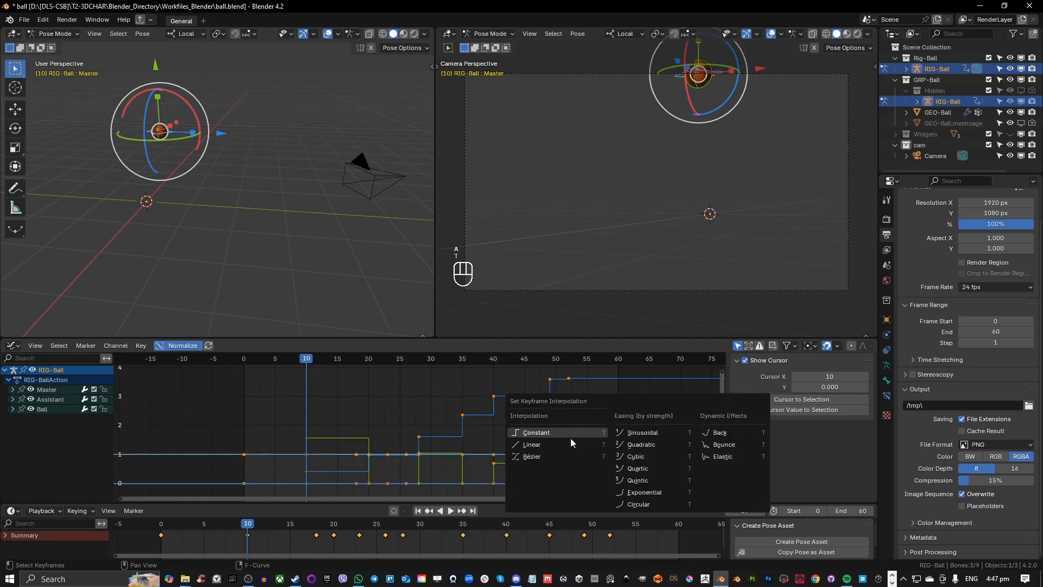
left_click(539, 444)
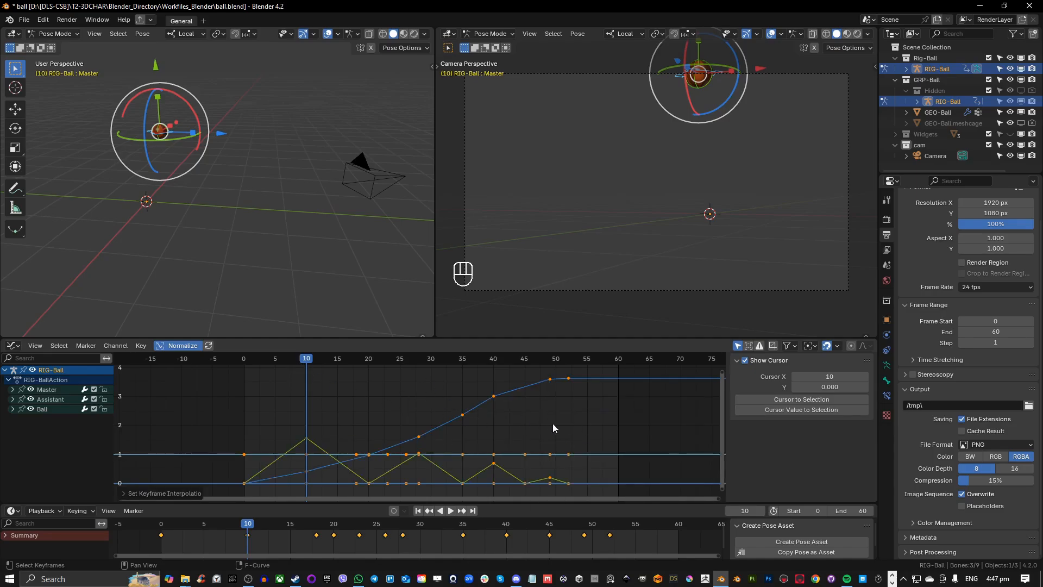
key("space")
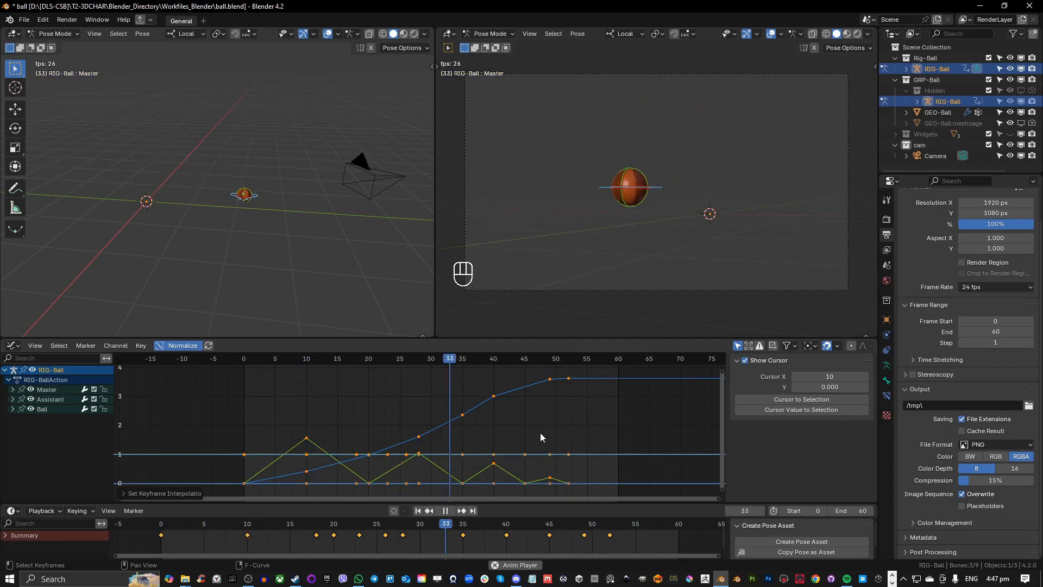
key("space")
Step: Set all keyframes to Bézier interpolation and play back the bounce while watching its curves and the ball
key("t")
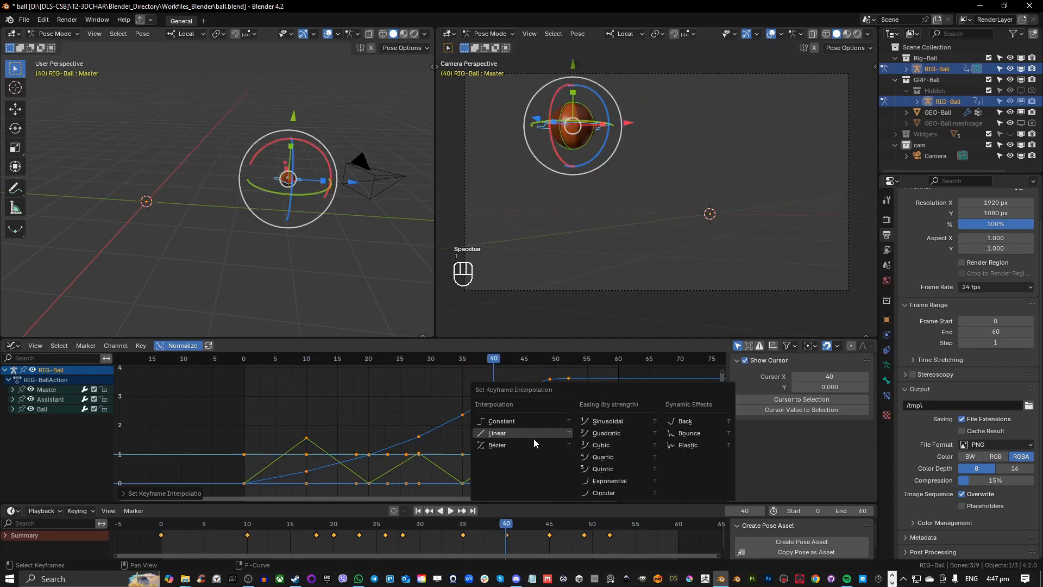
left_click(536, 448)
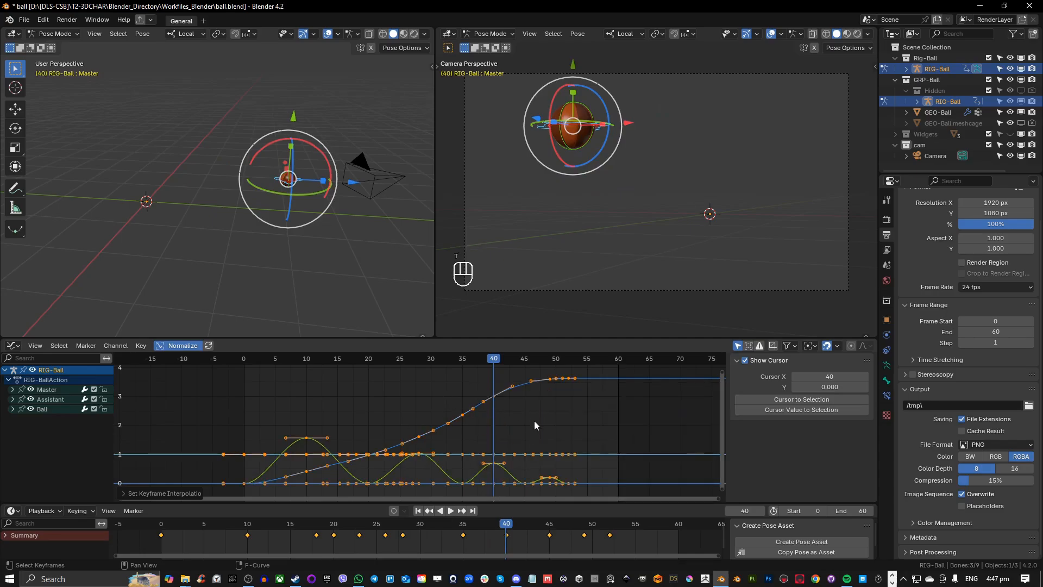
key("space")
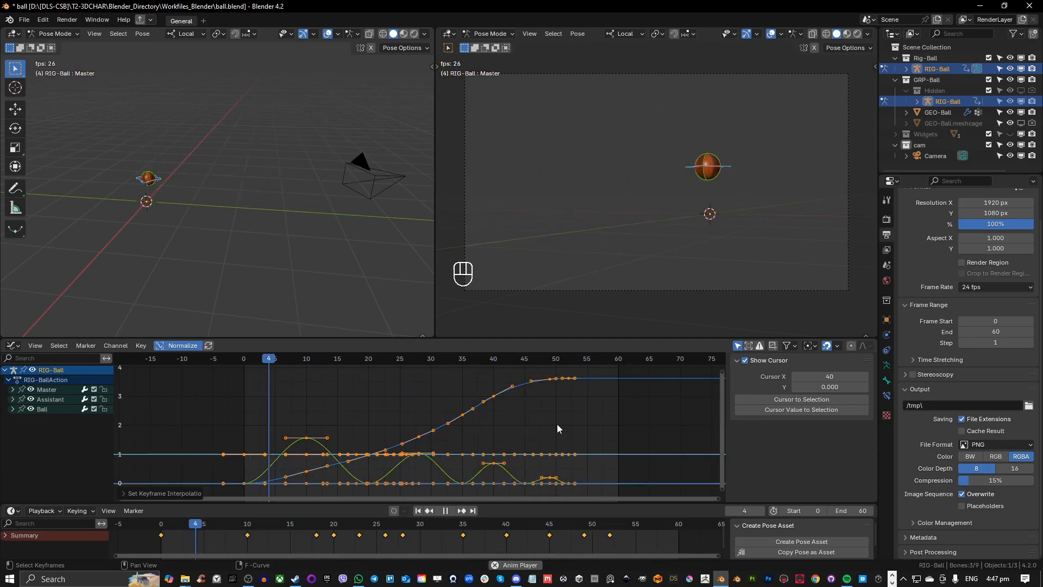
left_click(385, 405)
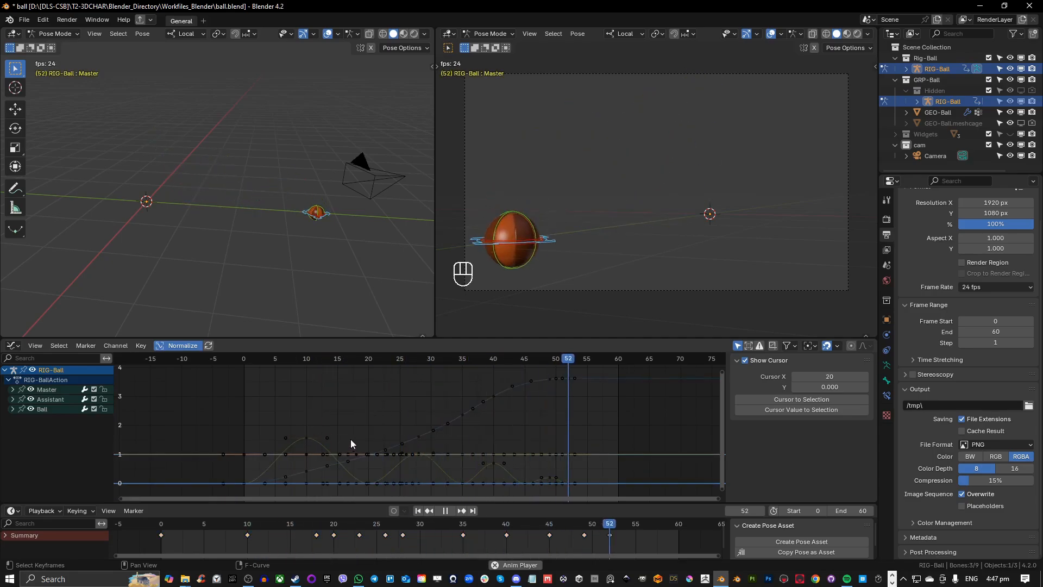
scroll(351, 439, "up", 3)
middle_click_drag(349, 438, 352, 413)
scroll(465, 401, "down", 1)
scroll(396, 412, "up", 1)
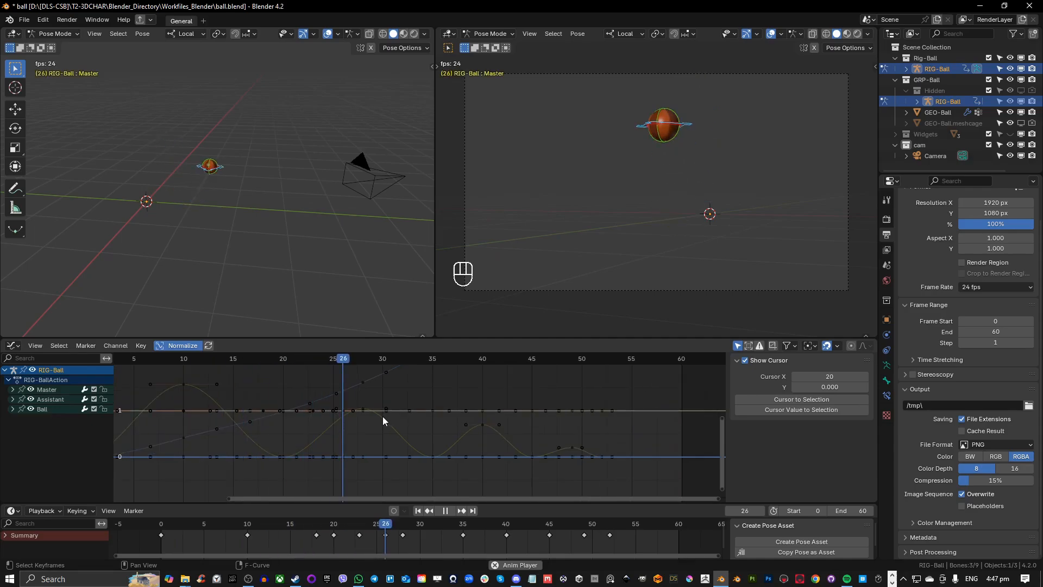
scroll(376, 415, "down", 1)
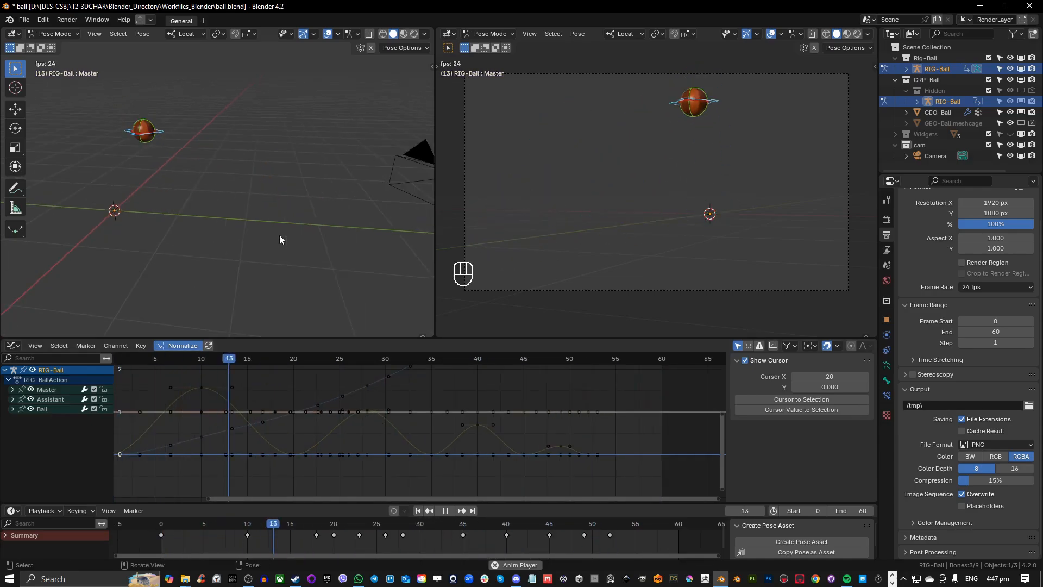
middle_click_drag(280, 234, 299, 250)
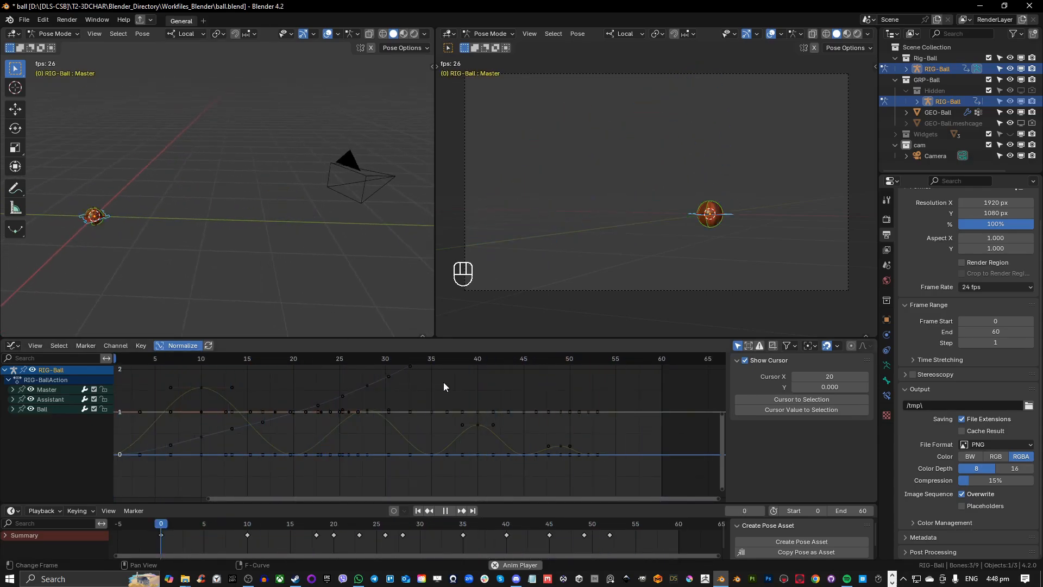
key("space")
Step: Select the Master bone's Y Location key at frame 0 at the start of the first bounce
scroll(408, 407, "up", 1)
middle_click_drag(308, 431, 436, 442)
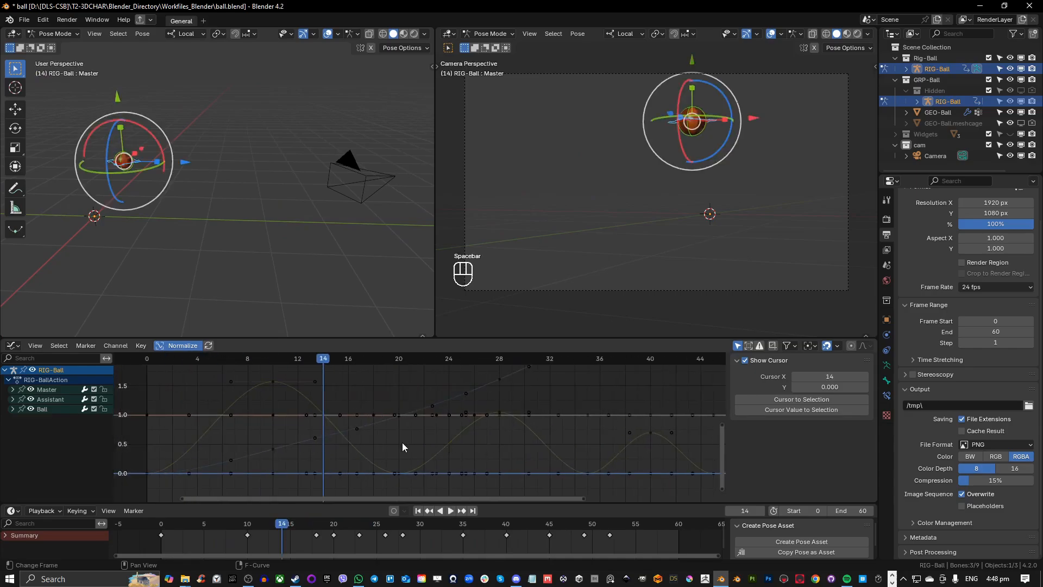
middle_click_drag(203, 458, 193, 459)
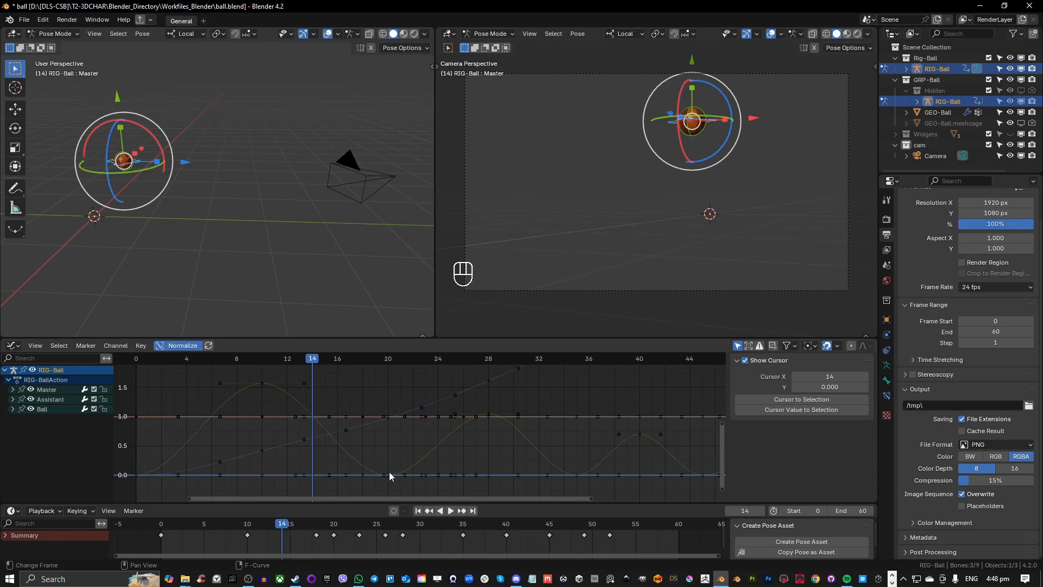
scroll(389, 472, "up", 3)
middle_click_drag(367, 457, 539, 463)
middle_click_drag(477, 419, 455, 407)
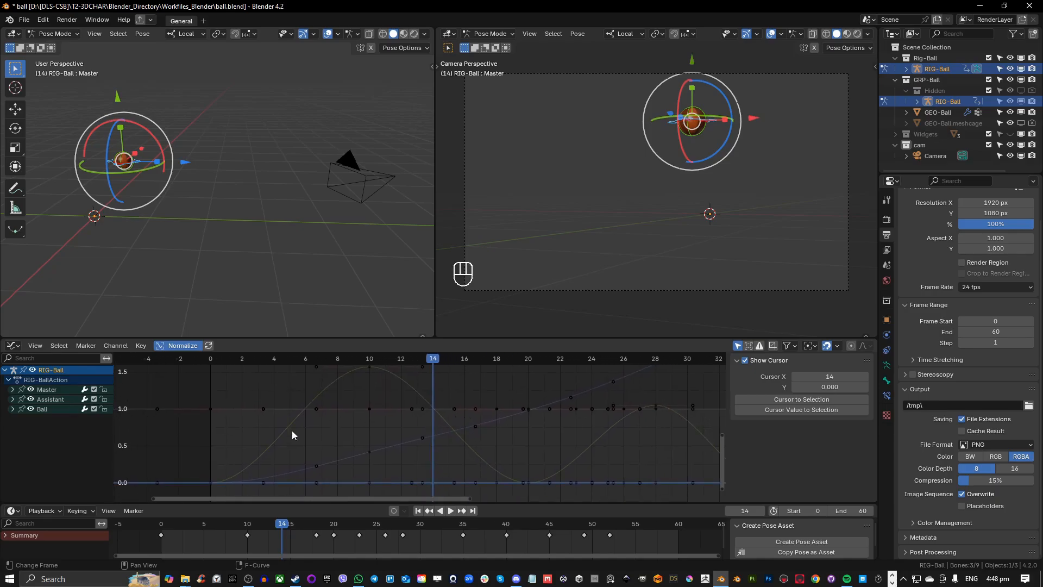
left_click(216, 483)
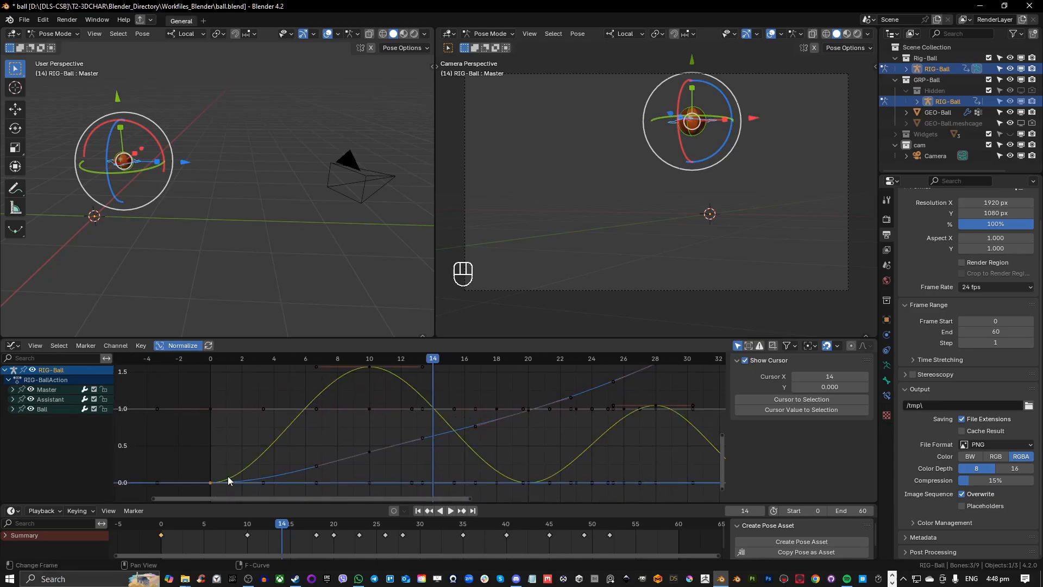
scroll(217, 483, "up", 3)
middle_click_drag(217, 483, 402, 415)
left_click(314, 448)
left_click(316, 449)
left_click(316, 447)
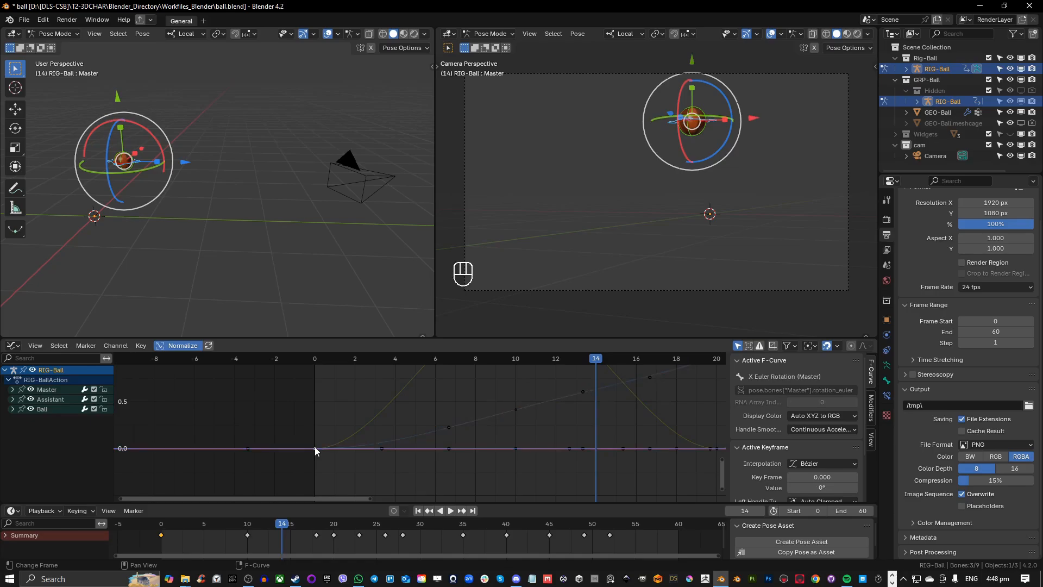
left_click(316, 448)
left_click(319, 448)
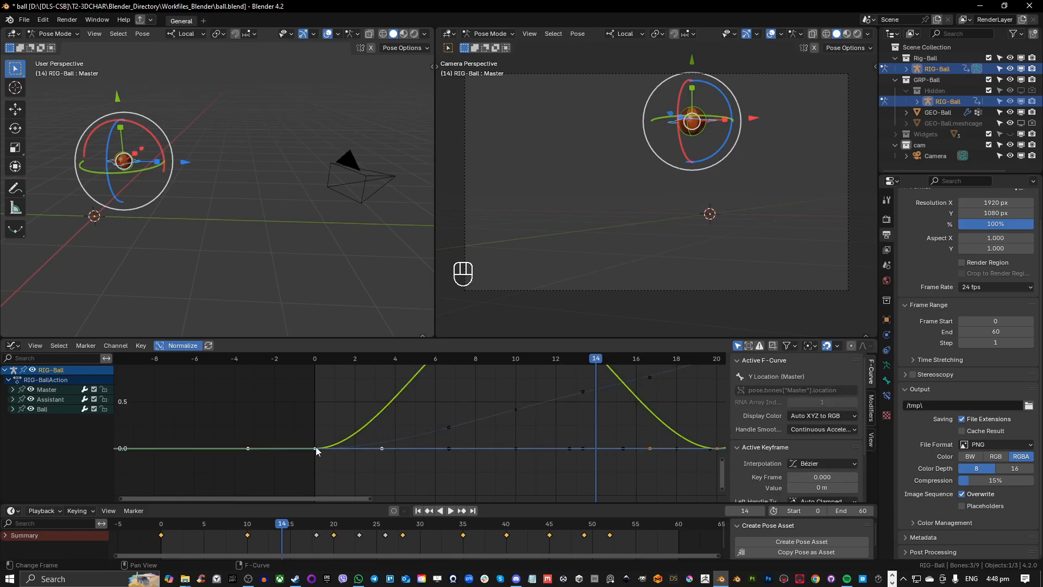
Step: Try adjusting the handle to the right of the frame 0 key, undoing each attempt and clearing the selection
left_click_drag(382, 448, 332, 439)
key("ctrl+z")
left_click(382, 409)
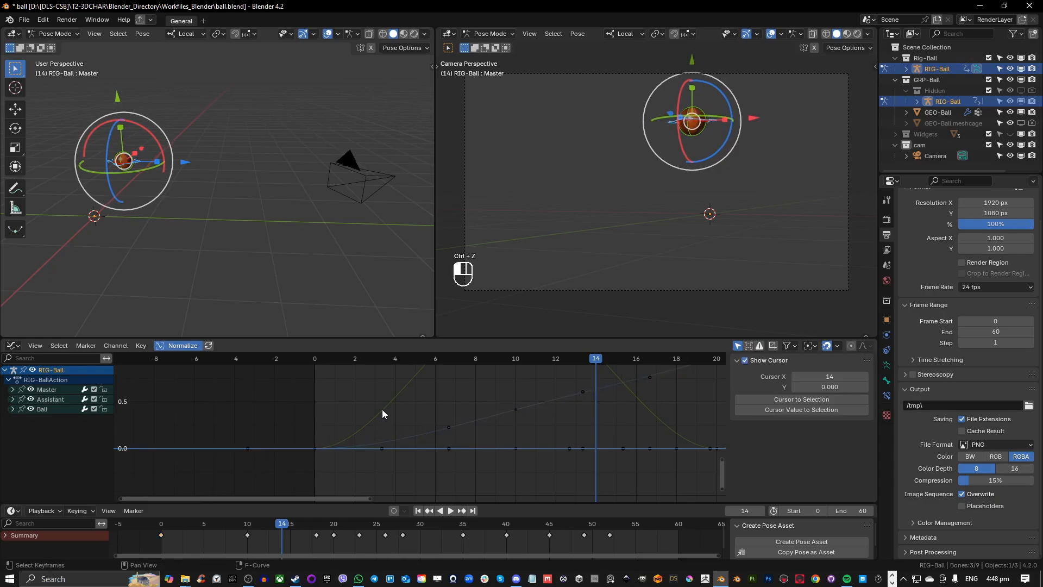
scroll(412, 402, "down", 1)
left_click_drag(385, 447, 384, 428)
key("ctrl+z")
left_click(377, 417)
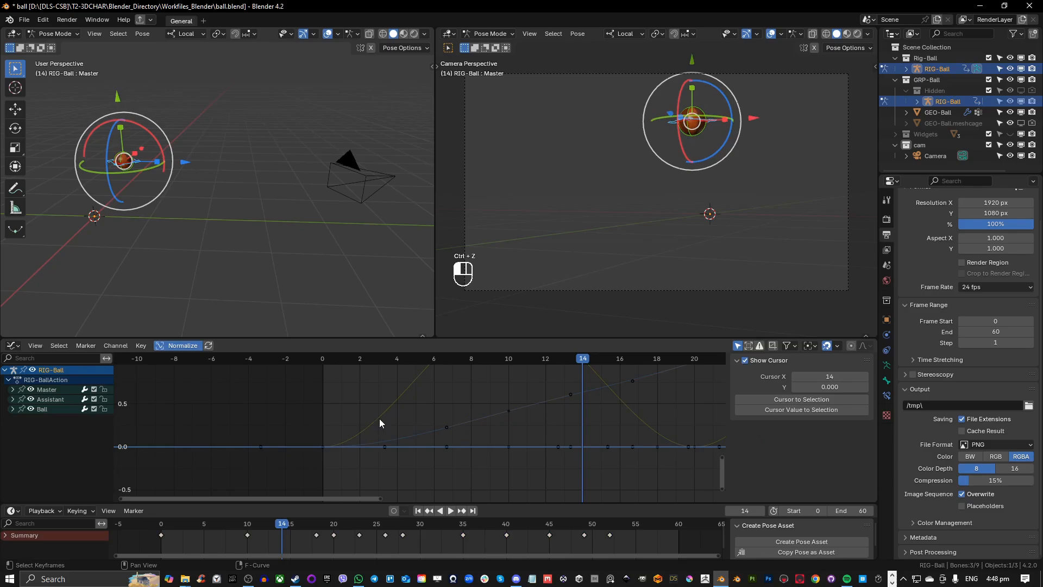
Step: Reselect only the Master bone's Y Location key at frame 0 and frame the start of its curve
left_click(323, 447)
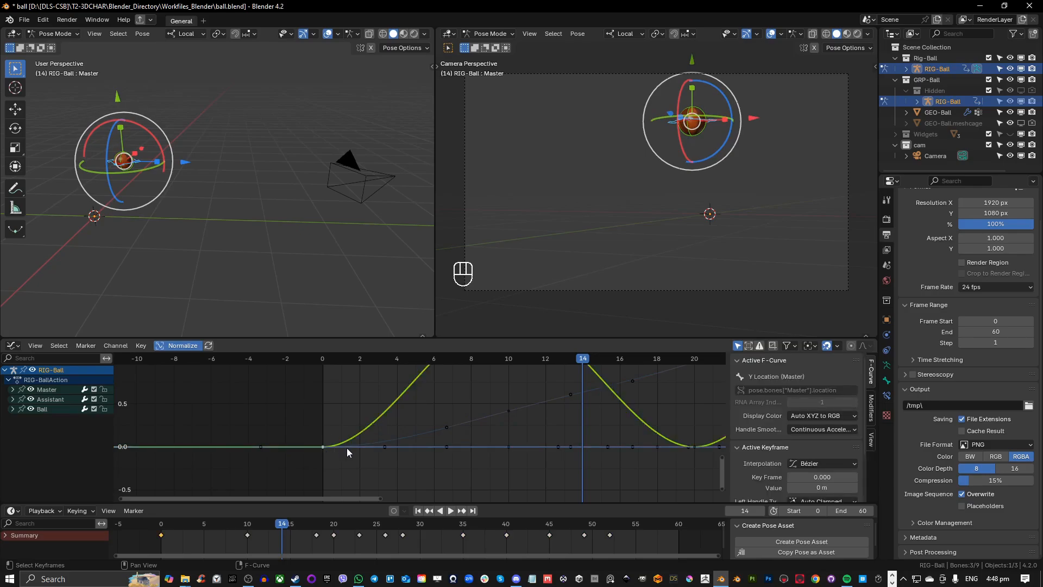
scroll(347, 448, "down", 3)
scroll(324, 428, "up", 2)
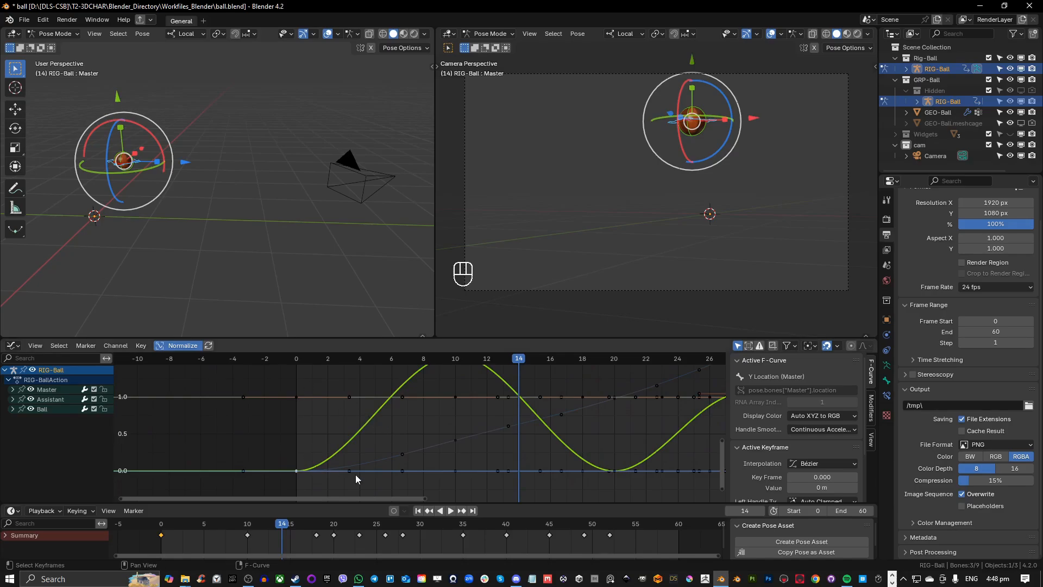
middle_click_drag(386, 456, 347, 444)
scroll(350, 452, "down", 1)
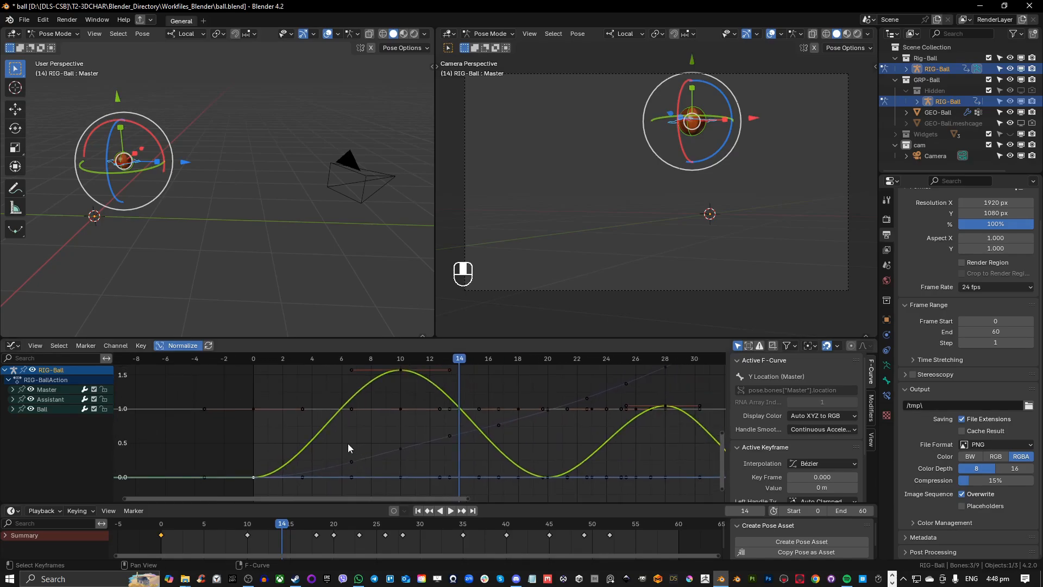
scroll(357, 469, "up", 1)
scroll(293, 460, "up", 1)
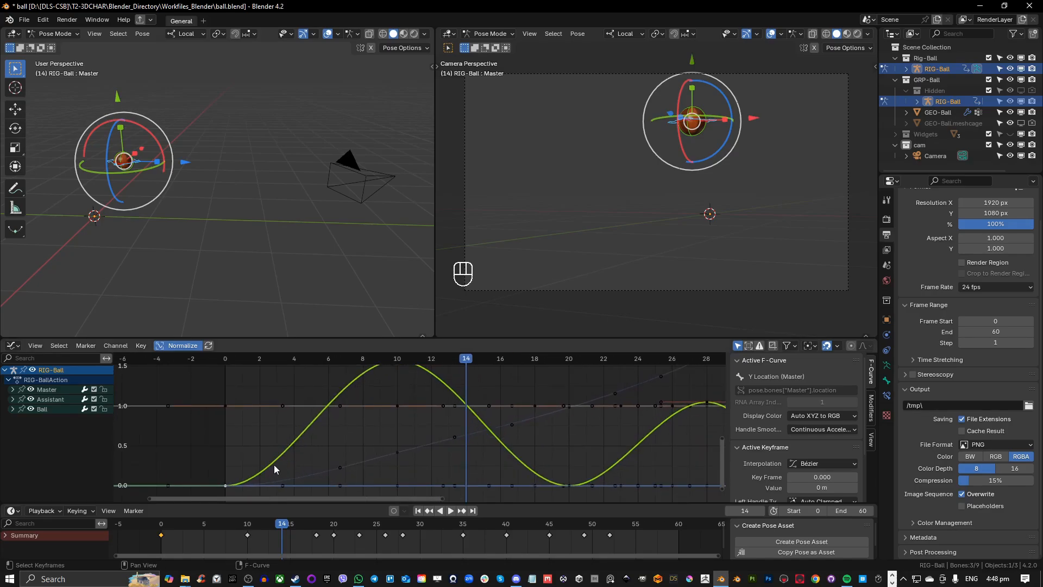
middle_click_drag(235, 476, 310, 439)
scroll(301, 428, "up", 2)
Step: Try rotating the frame 0 Y Location key's handles by about -45°, and undo the rotation
key("r")
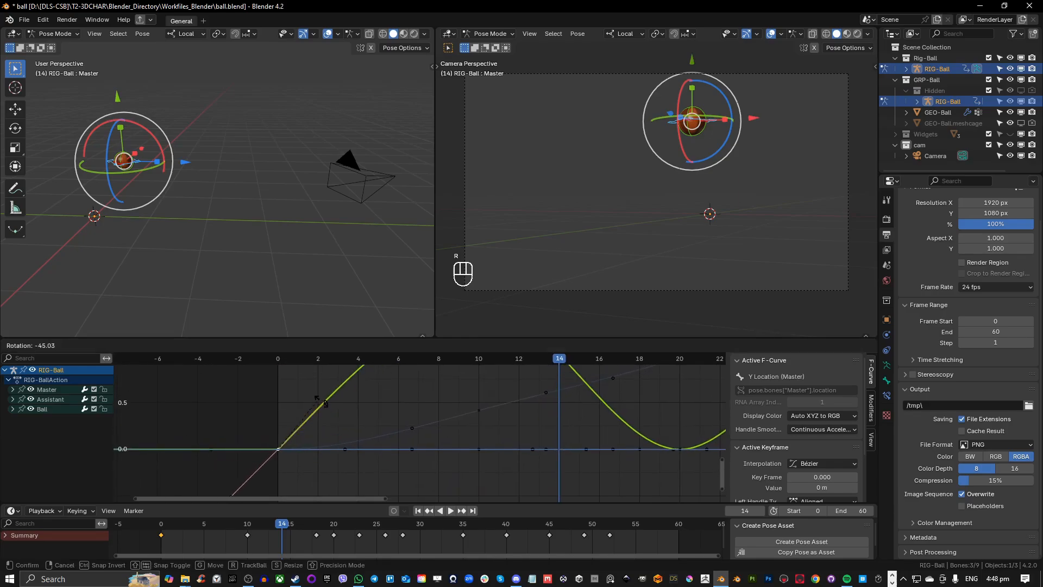
left_click(312, 409)
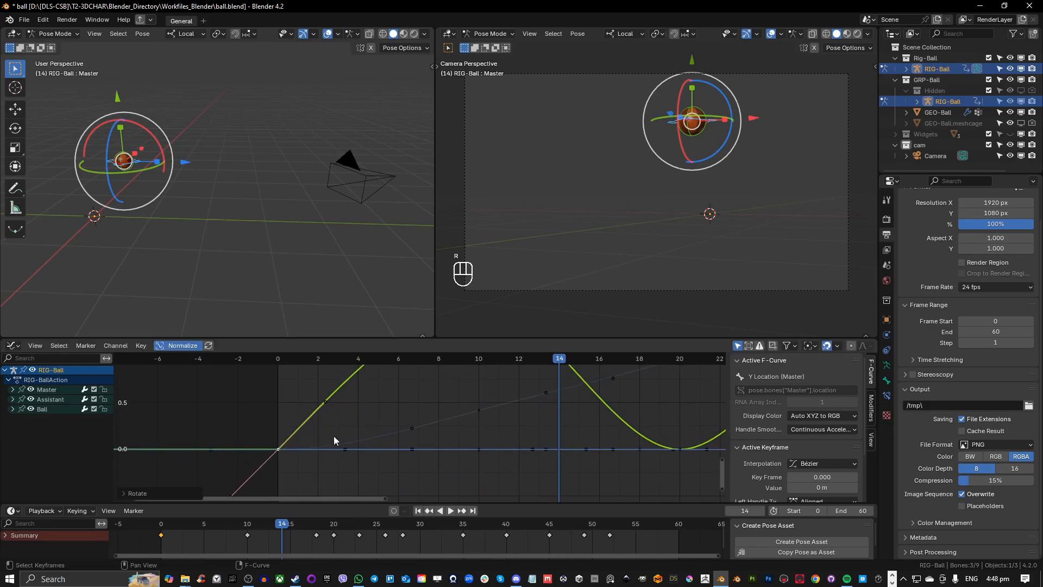
key("ctrl+z")
Step: Try scaling down the frame 0 Y Location key's handles, undo it, and cancel an attempt to move the key
key("s")
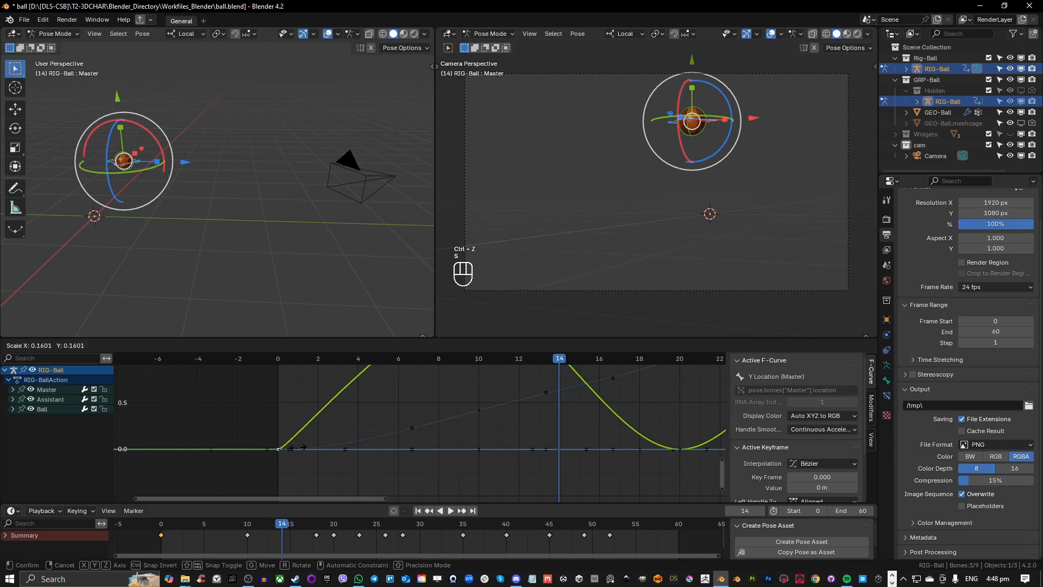
left_click(314, 464)
key("ctrl+z")
key("g")
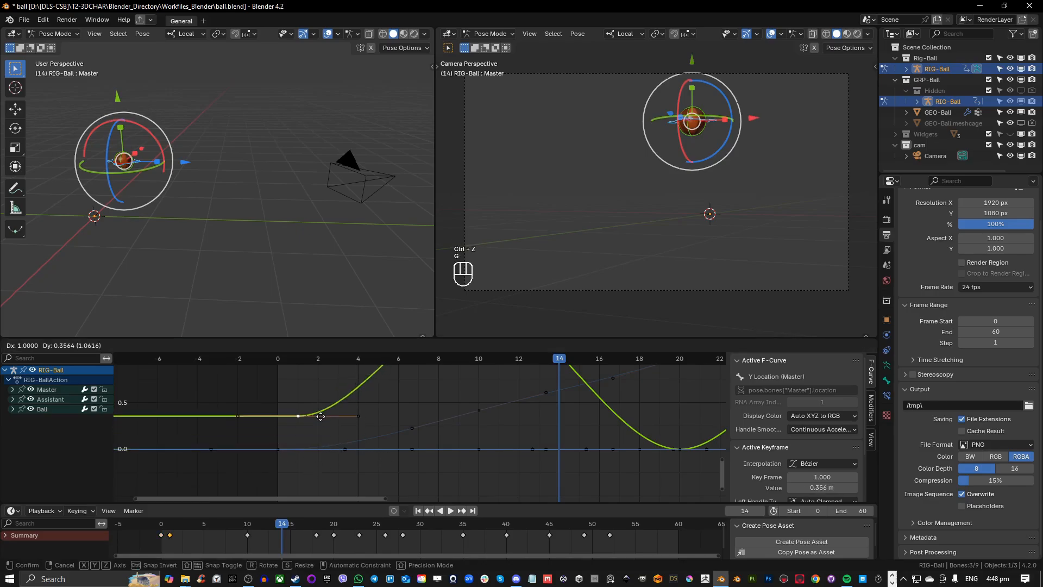
right_click(301, 444)
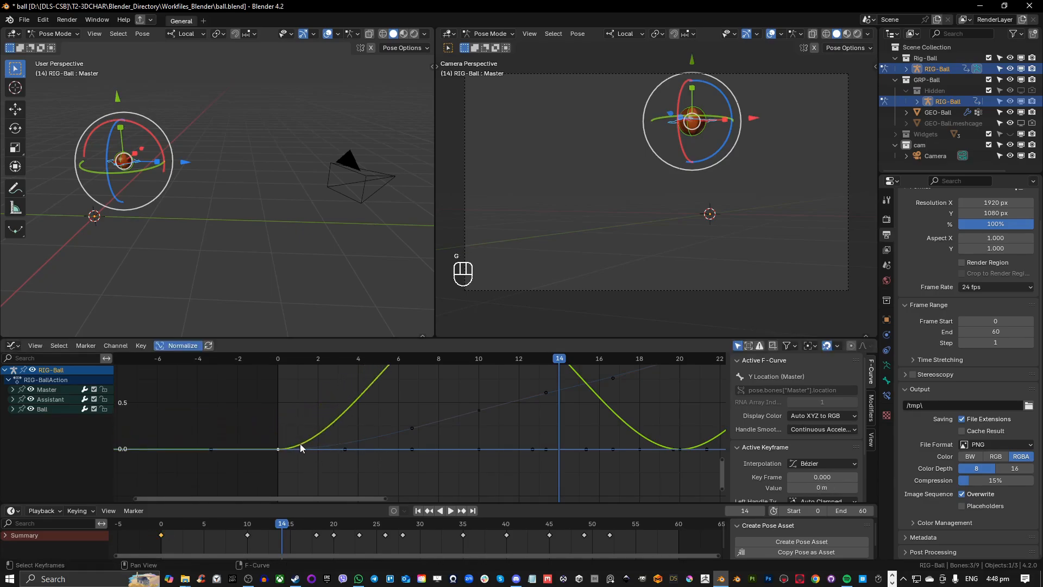
Step: Try moving the frame 0 Y Location key and shrinking its handles toward the key again, reverting both attempts
scroll(337, 435, "down", 4)
middle_click_drag(354, 436, 340, 455)
scroll(303, 452, "down", 3)
scroll(404, 445, "up", 5)
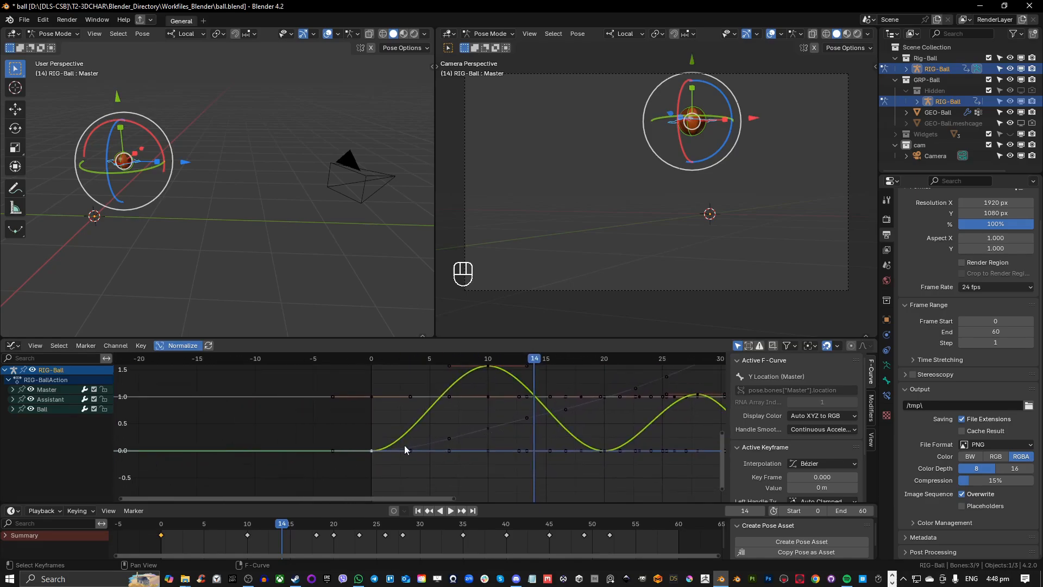
scroll(332, 442, "up", 1)
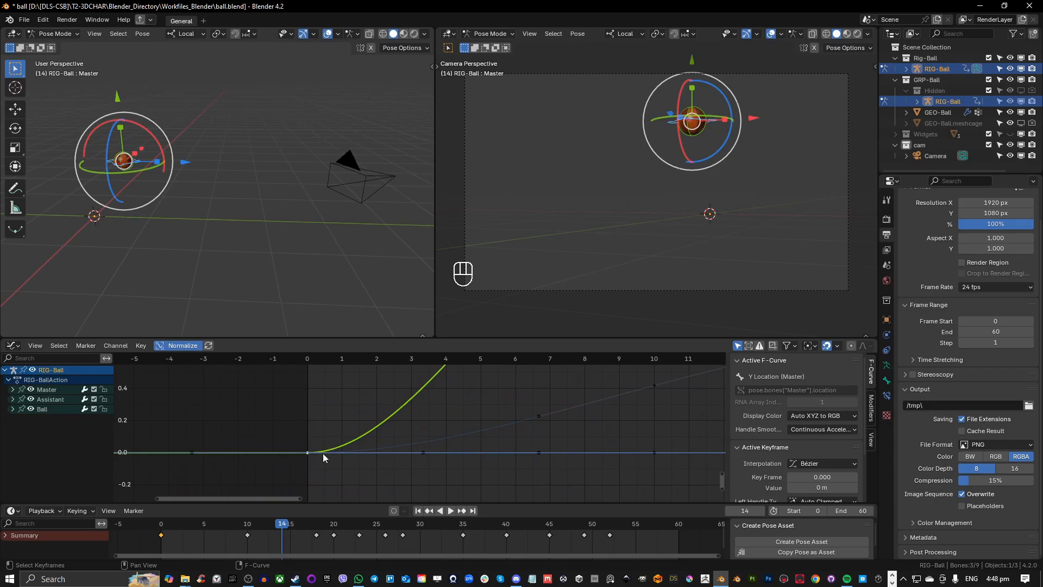
key("g")
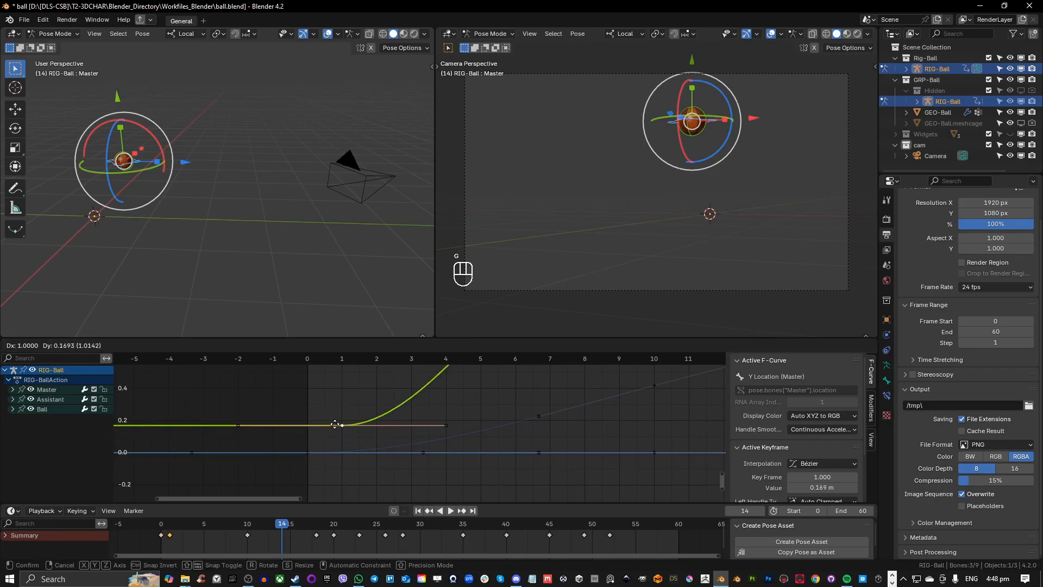
right_click(314, 454)
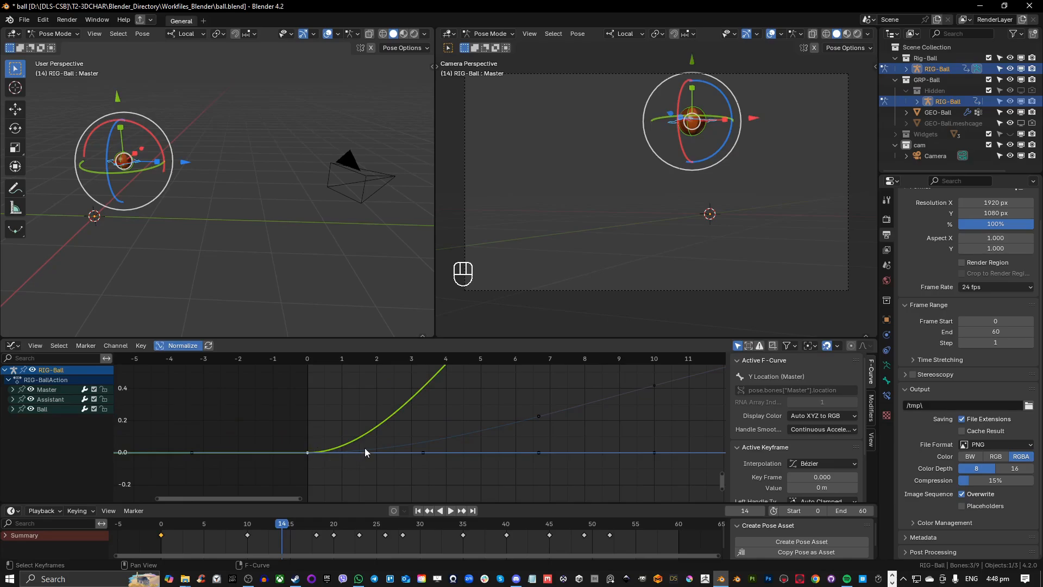
key("s")
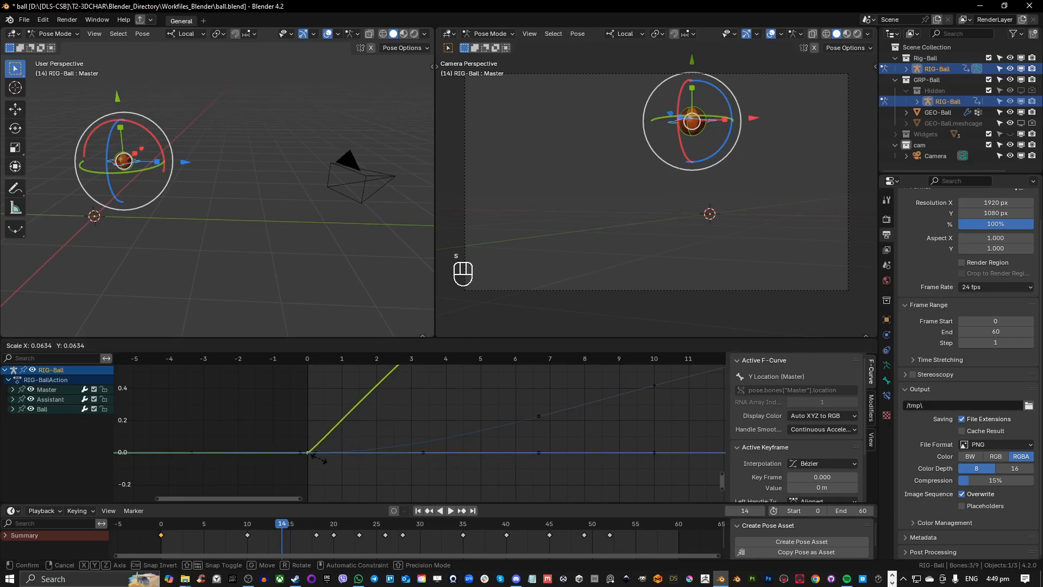
left_click(314, 463)
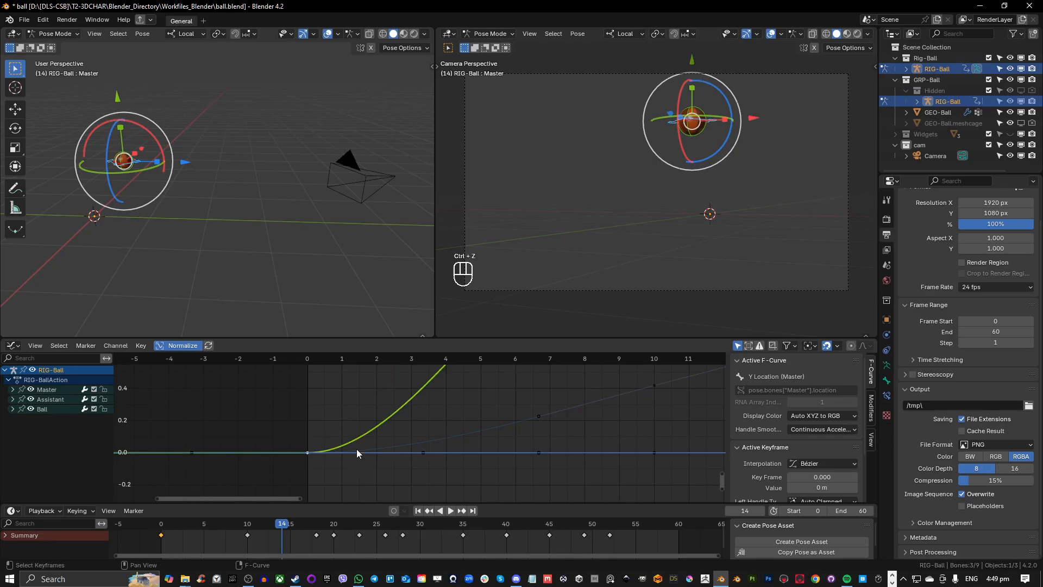
Step: Raise the right handle of the frame 0 Y Location key to about frame 1 and value 0.4 for a steep launch
key("g")
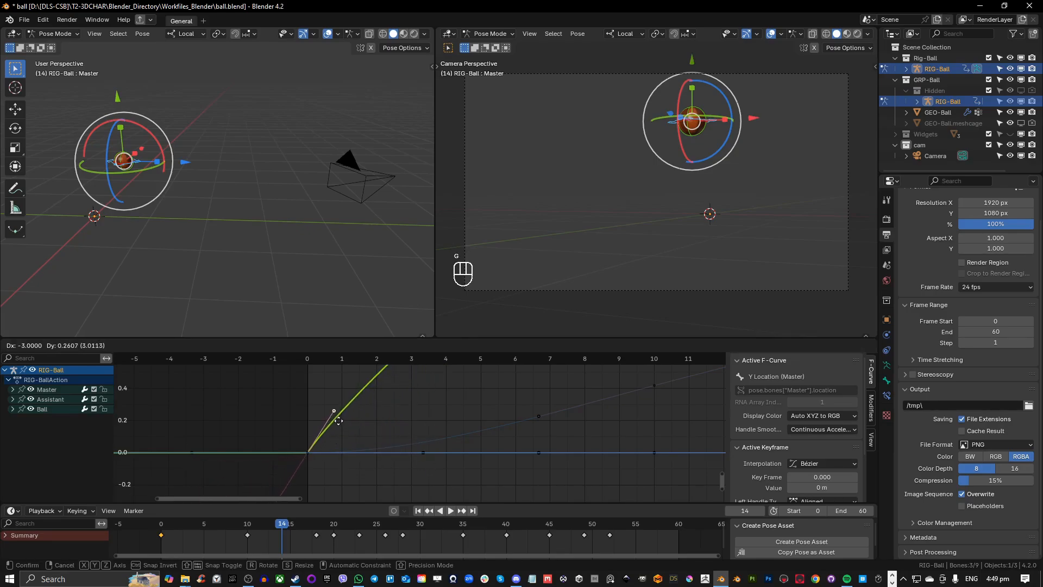
left_click(355, 400)
Step: Scale down the handles of the Master bone's Y Location key at frame 20 to form a sharp V-shaped ground contact
scroll(416, 400, "down", 6)
middle_click_drag(435, 403, 376, 428)
scroll(380, 465, "down", 4)
scroll(385, 425, "down", 2)
middle_click_drag(502, 438, 417, 446)
left_click(475, 468)
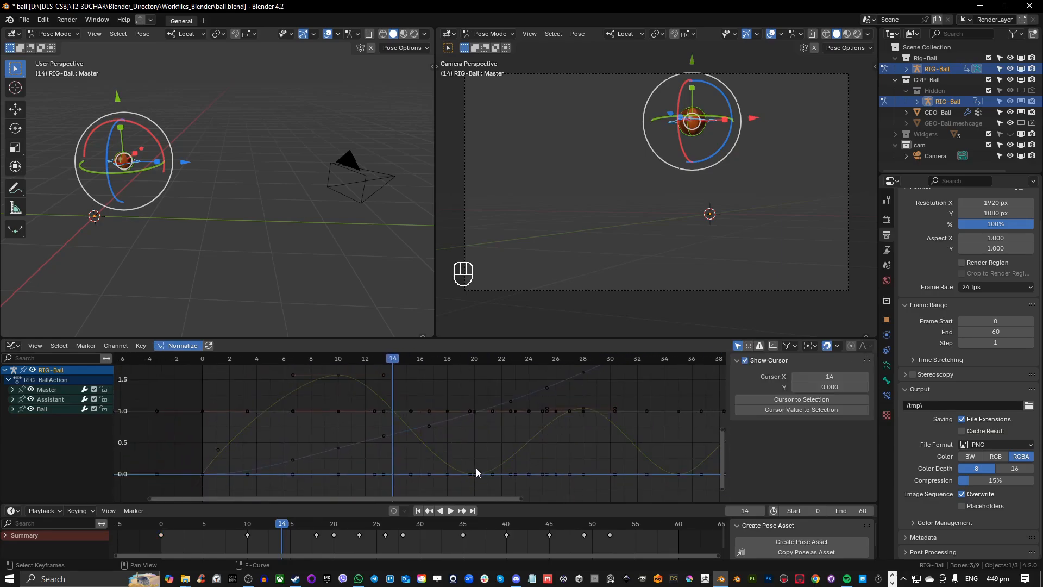
left_click(475, 473)
left_click(478, 471)
key("s")
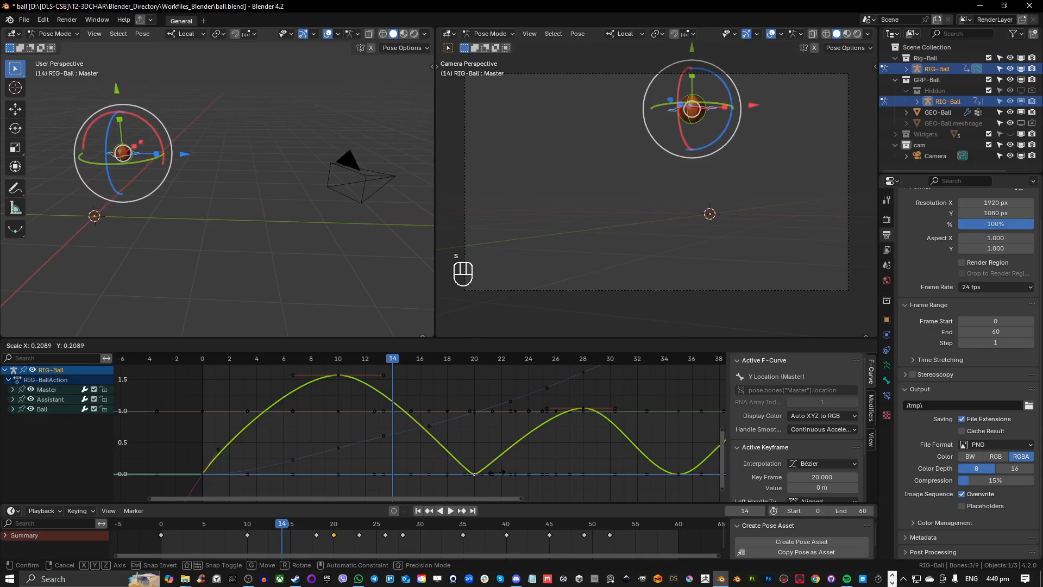
left_click(481, 474)
key("s")
left_click(522, 475)
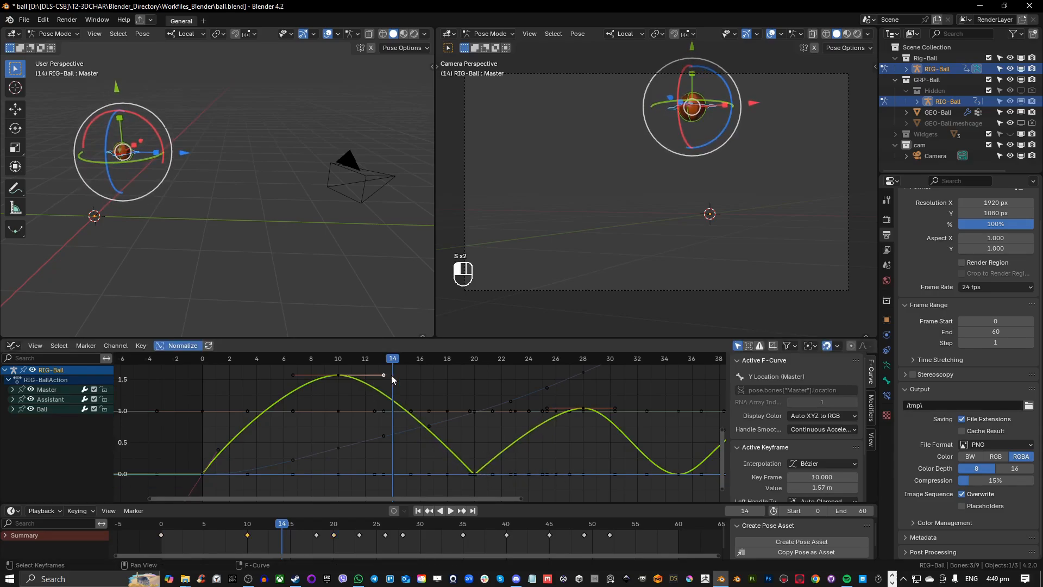
Step: Lengthen both handles of the frame 10 peak key to span about frames 4 to 16, rounding the first bounce
key("g")
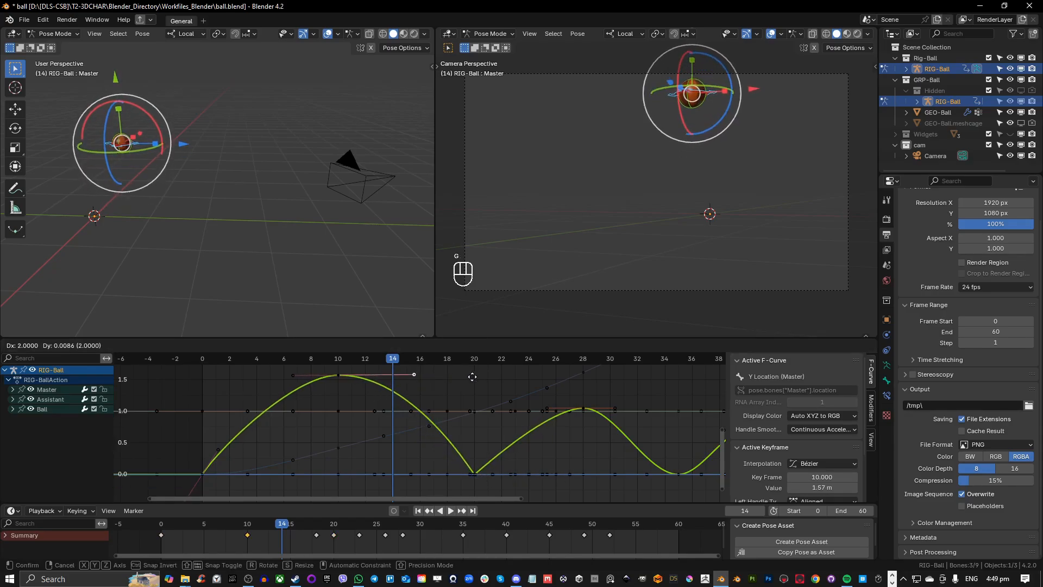
key("ctrl+z")
key("s")
left_click(471, 388)
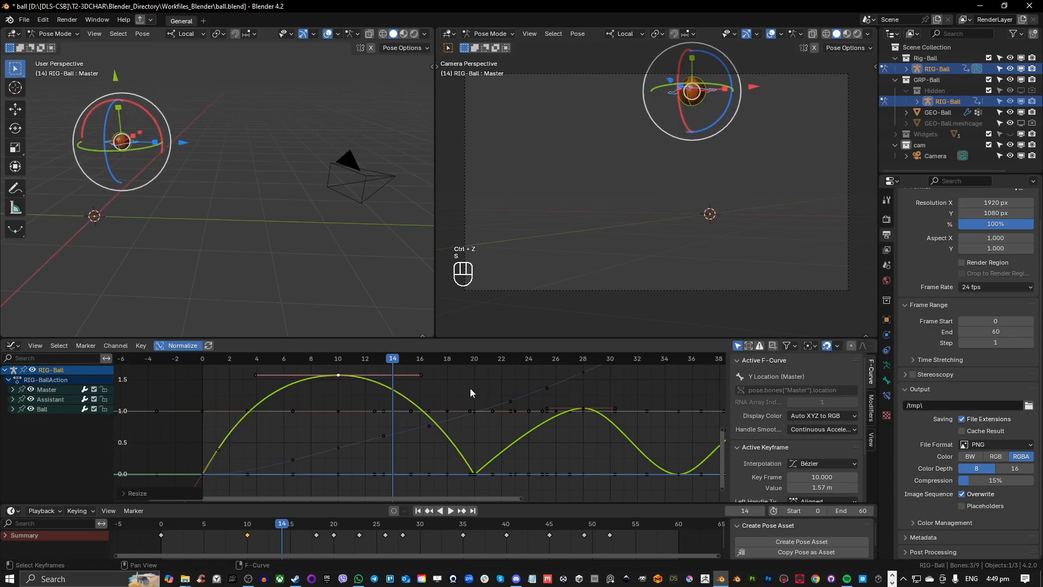
Step: Play the animation from the start to check the timing of the reshaped first bounce
left_click_drag(338, 359, 216, 391)
key("space")
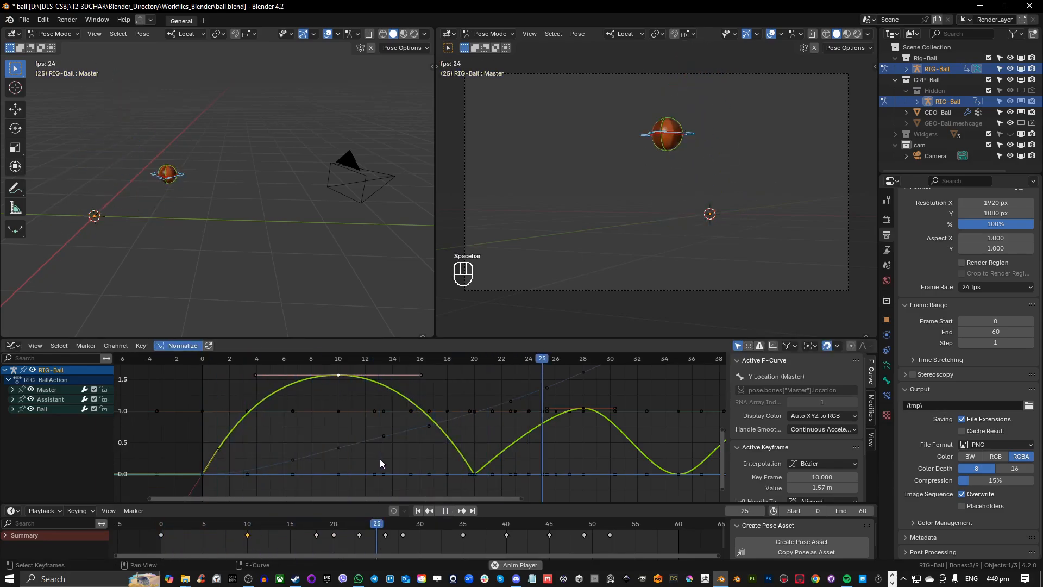
key("space")
left_click(214, 357)
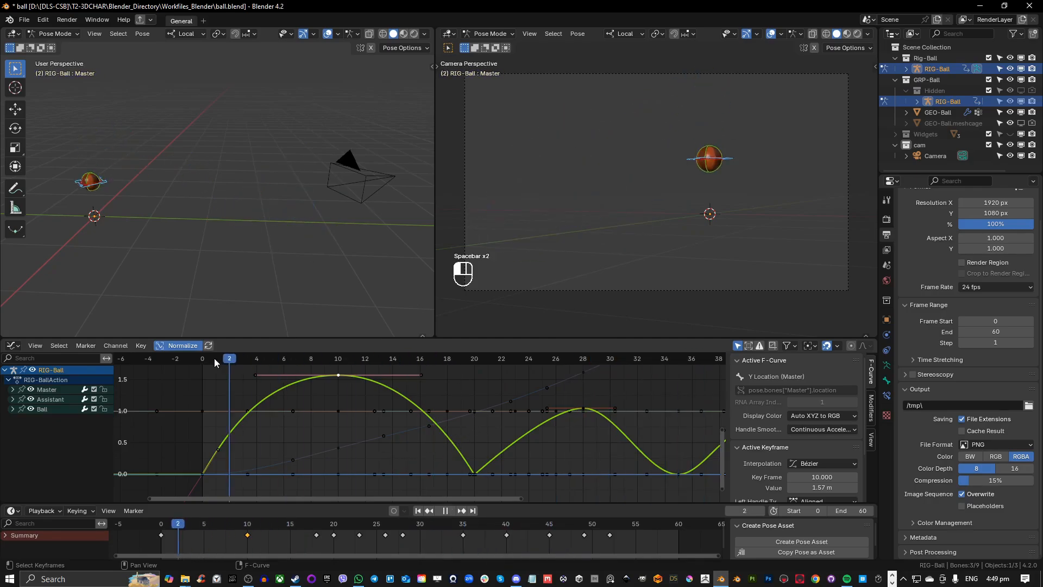
key("space")
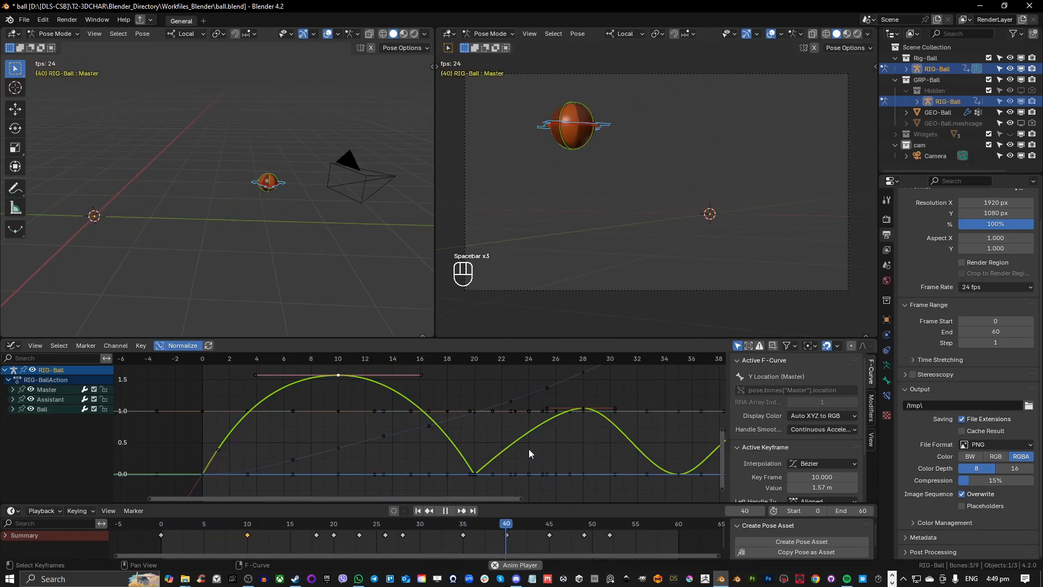
key("space")
Step: Try to isolate the Y Location key at the frame 35 ground contact, clearing unwanted selections
scroll(542, 456, "down", 2)
middle_click_drag(542, 455, 322, 454)
scroll(256, 432, "up", 2)
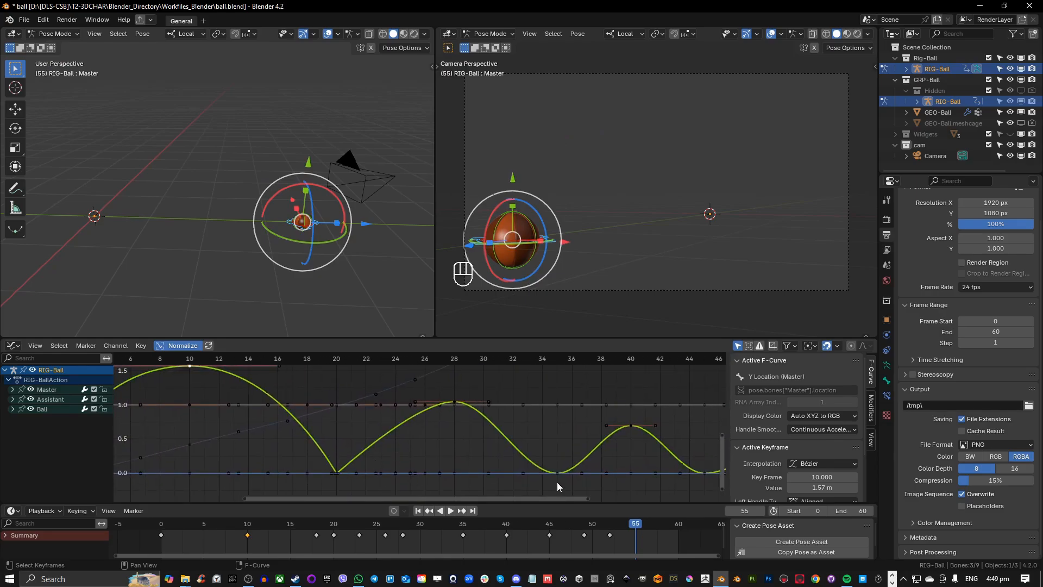
scroll(498, 452, "up", 3)
middle_click_drag(499, 452, 301, 420)
left_click(399, 450)
left_click(399, 451)
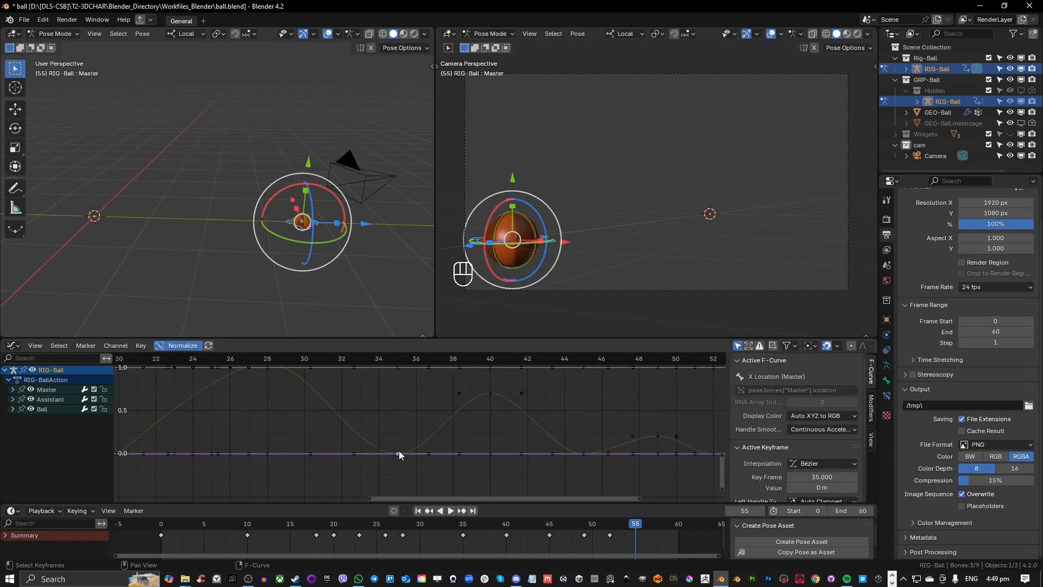
left_click(356, 433)
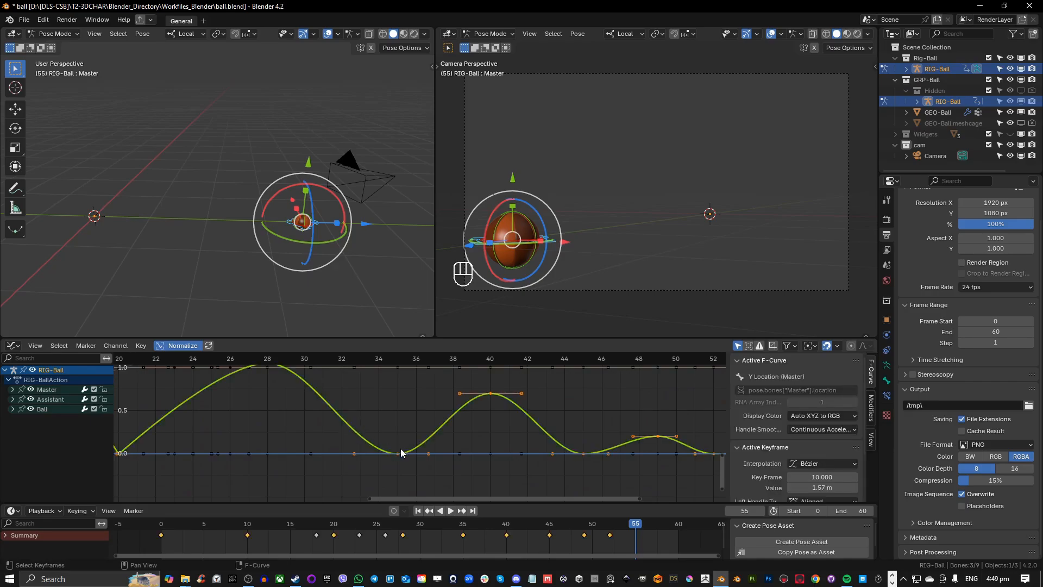
left_click(398, 453)
left_click(356, 426)
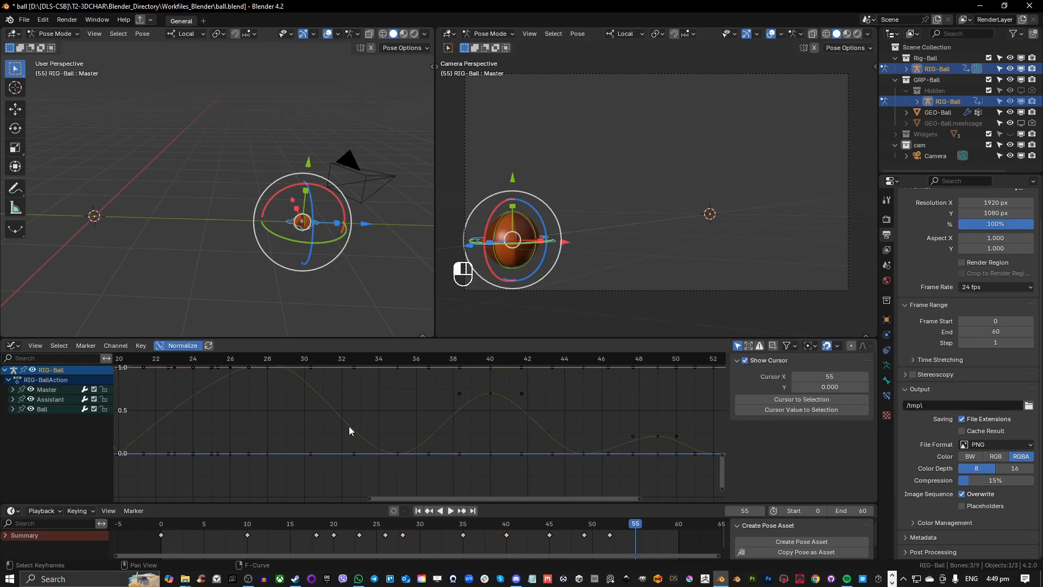
scroll(348, 426, "down", 3)
left_click(296, 376)
scroll(295, 376, "down", 3)
Step: Select the keys at the frame 35 ground contact and shrink their handles into a sharp point
left_click_drag(207, 433, 506, 455)
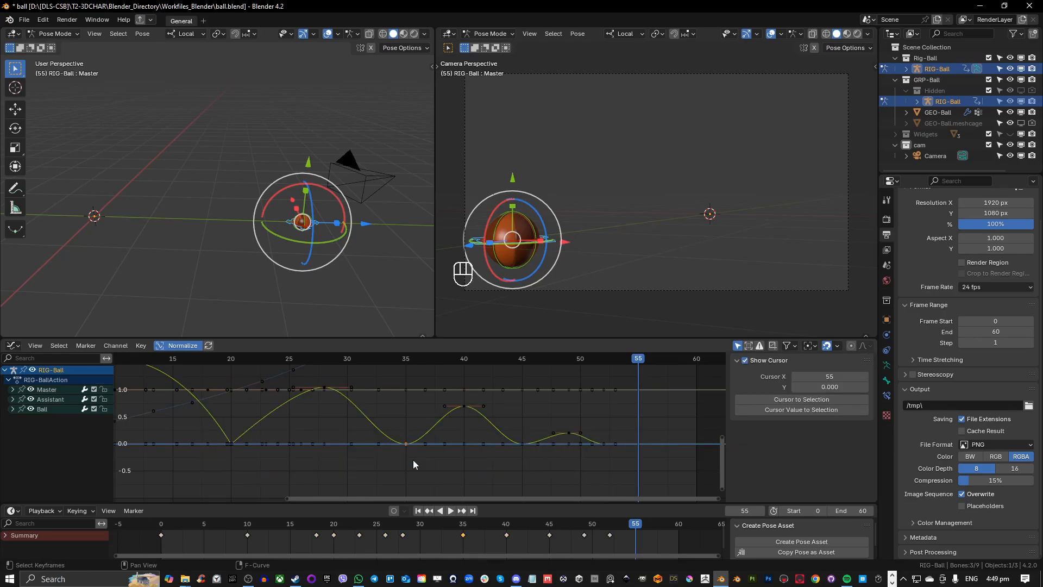
scroll(413, 460, "up", 2)
key("s")
left_click(446, 452)
key("s")
left_click(443, 451)
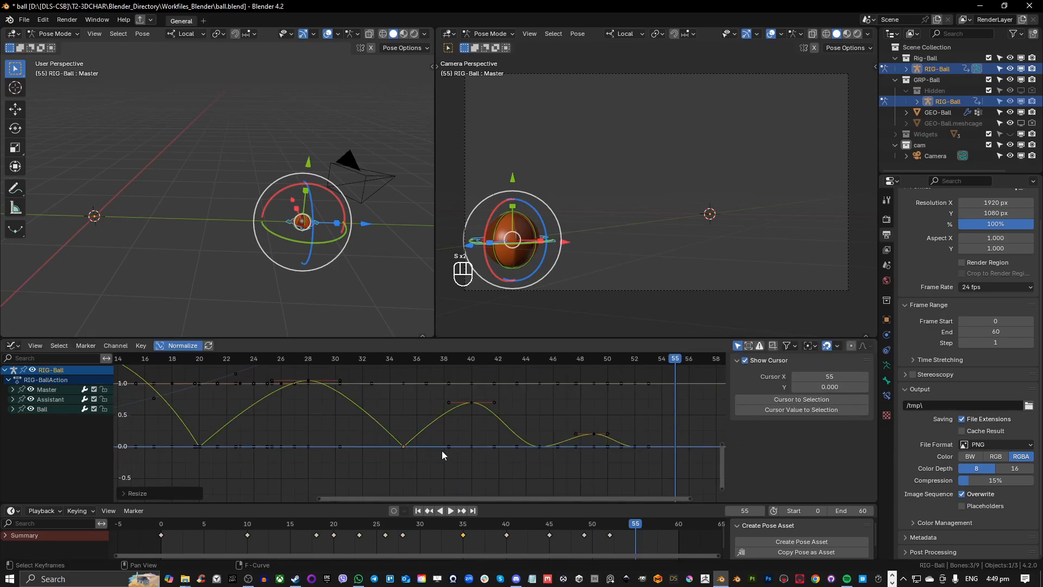
Step: Select the keys at the frame 45 ground contact and scale down their handles to sharpen the curve
left_click_drag(531, 434, 548, 463)
key("s")
left_click(608, 465)
key("s")
left_click(590, 461)
Step: Select the keys at the final ground contact on frame 52 and scale down their handles
middle_click_drag(590, 459, 502, 452)
left_click_drag(538, 430, 560, 452)
scroll(570, 450, "up", 3)
key("s")
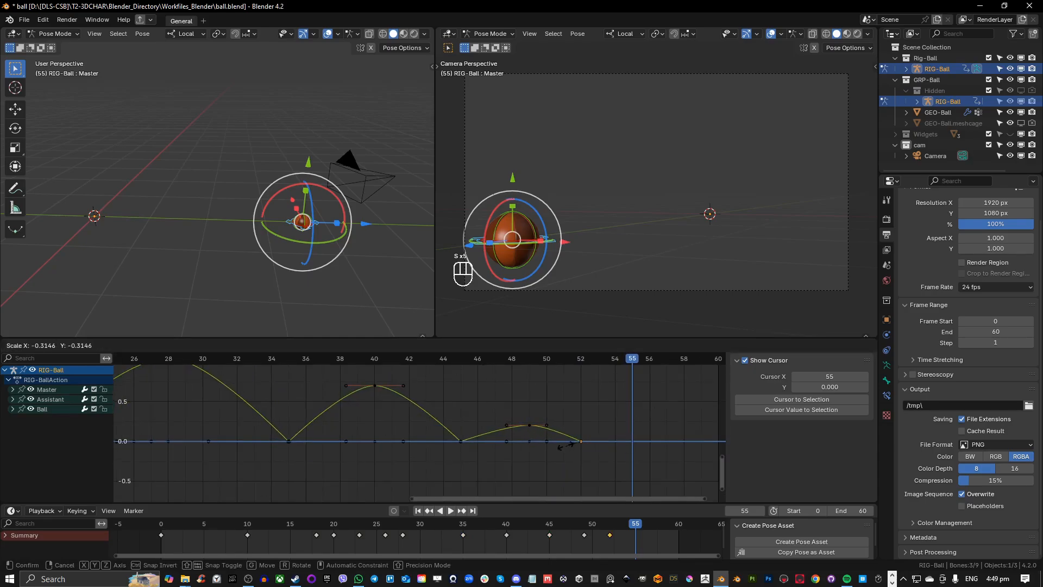
left_click(614, 457)
key("s")
left_click(594, 446)
Step: Lengthen the handles of the frame 49 Y Location peak key to span about frames 46 to 51
left_click(529, 425)
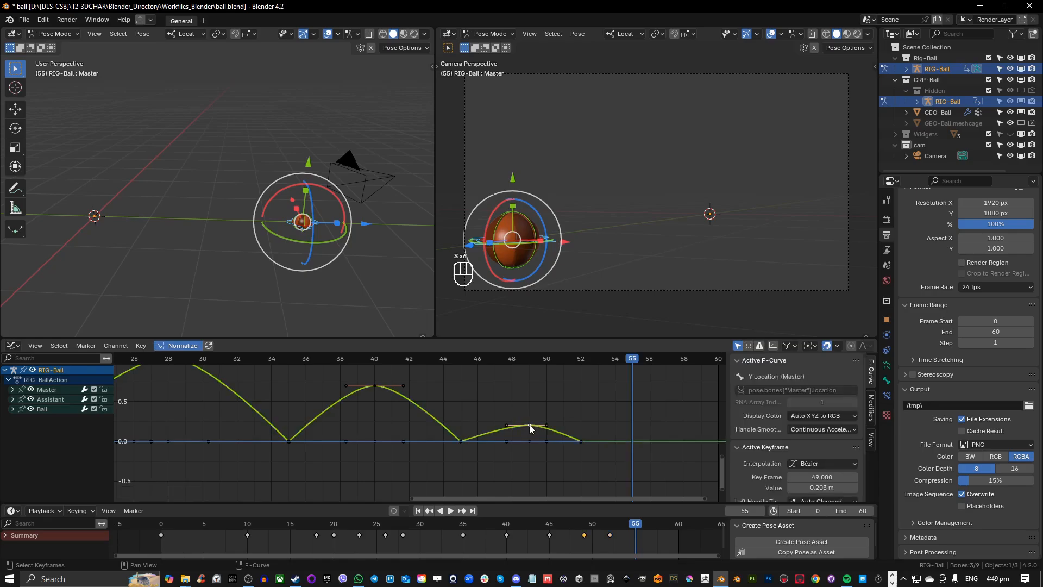
key("s")
left_click(589, 427)
Step: Lengthen the handles of the frame 40 peak key to span about frames 36 to 44, rounding the third bounce
scroll(487, 405, "down", 1)
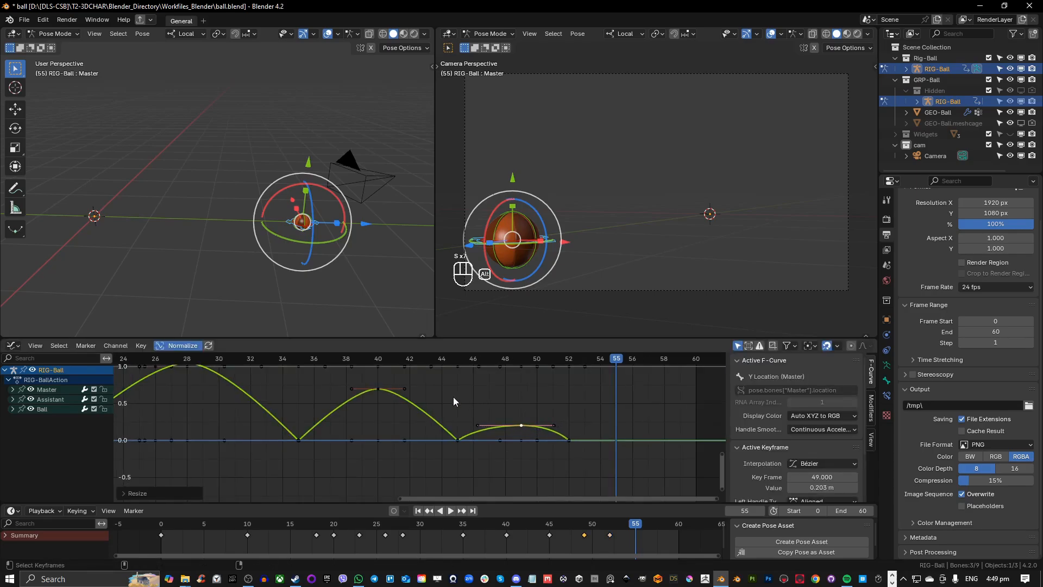
middle_click_drag(468, 401, 558, 440)
scroll(348, 415, "down", 5)
middle_click_drag(327, 406, 348, 397)
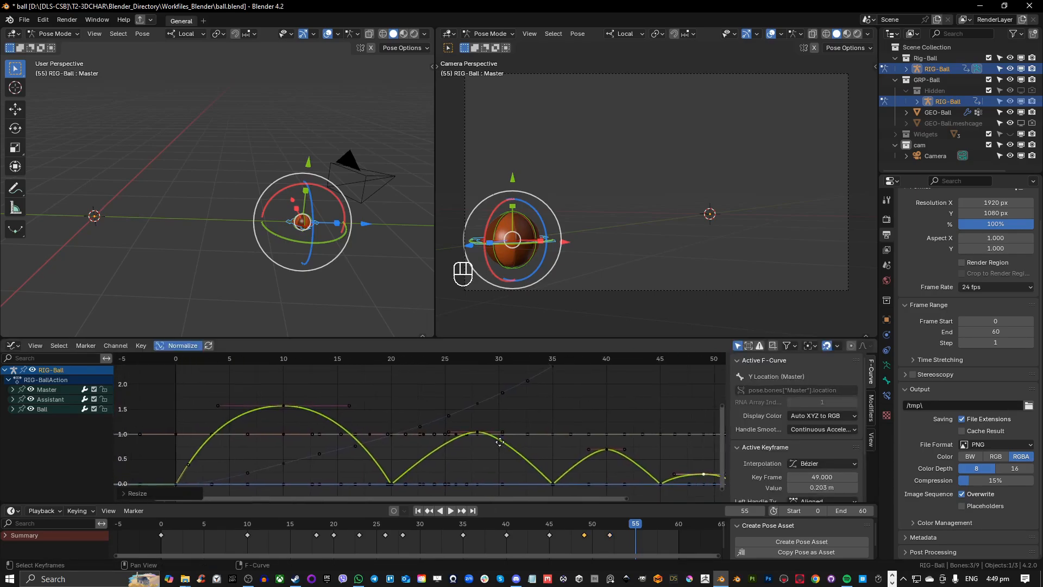
left_click(473, 418)
key("s")
left_click(598, 437)
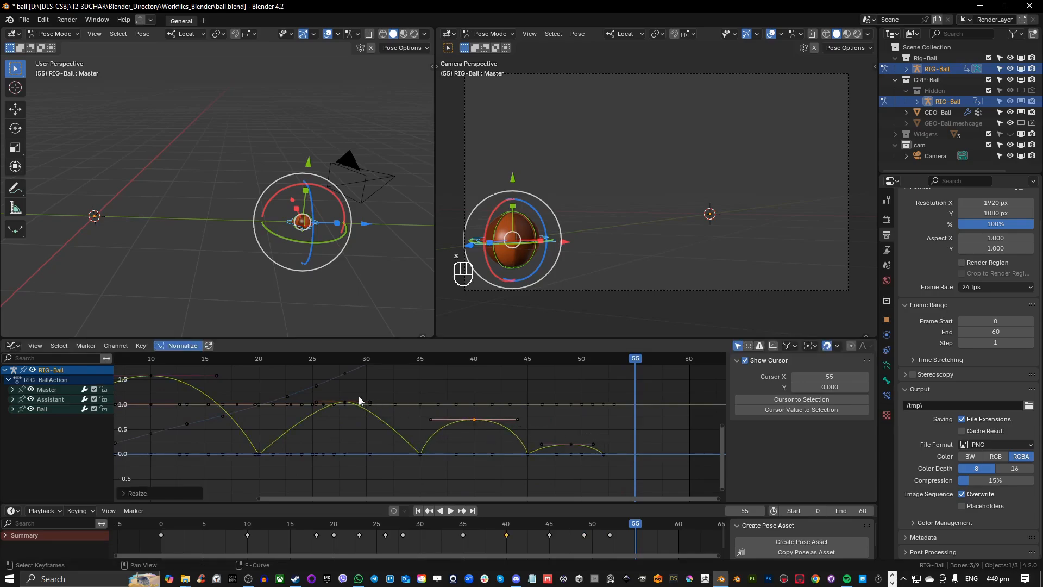
Step: Scale up the handles of the frame 28 Y Location peak key by about 2.6 to round the second bounce
left_click_drag(345, 396, 346, 401)
left_click(348, 400)
key("s")
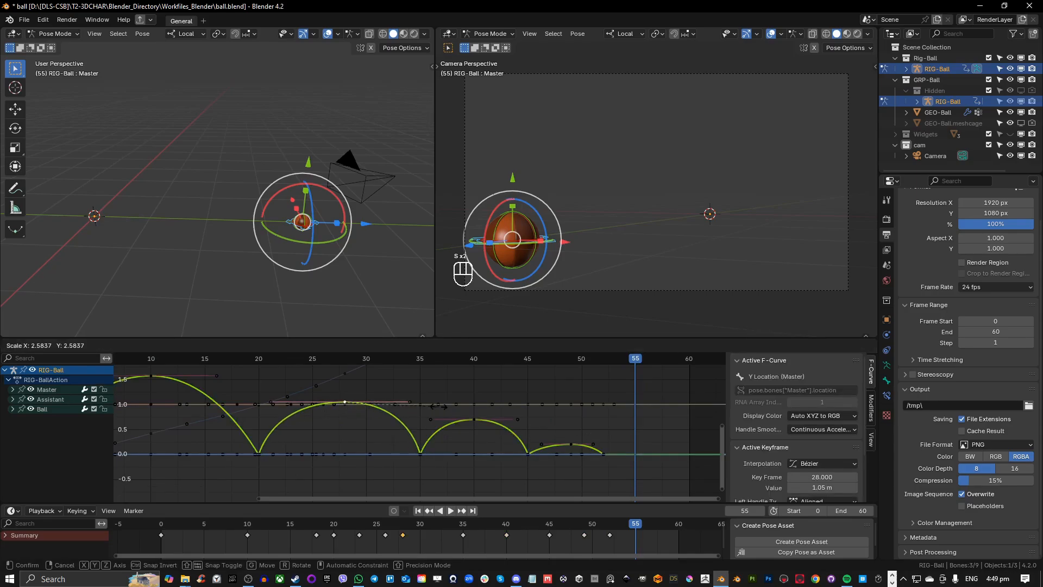
left_click(441, 411)
Step: Play back the animation to check the reshaped bounces, and save the file
scroll(441, 410, "down", 5)
key("space")
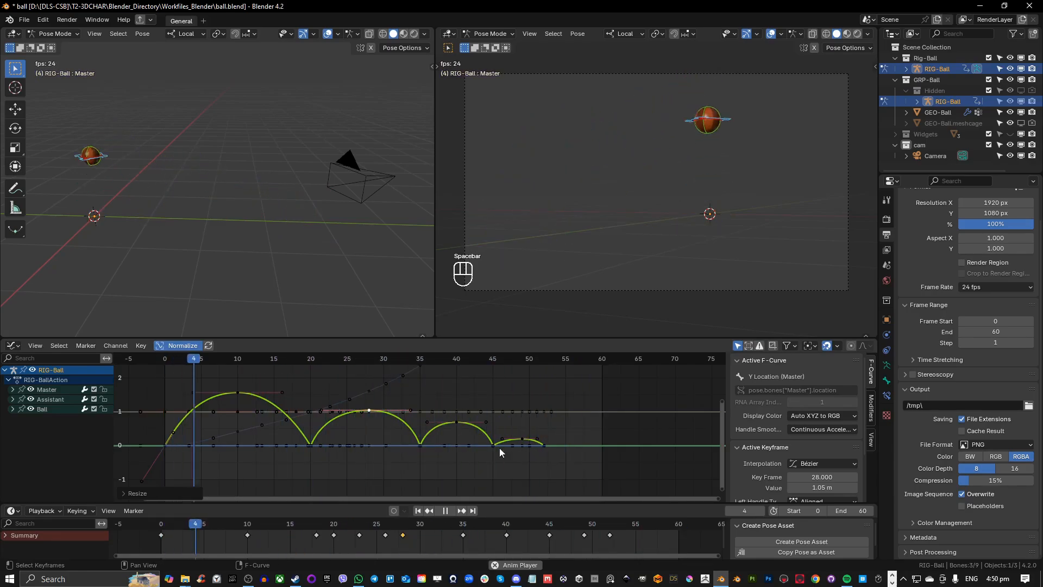
middle_click_drag(576, 374, 568, 410)
scroll(467, 438, "down", 5)
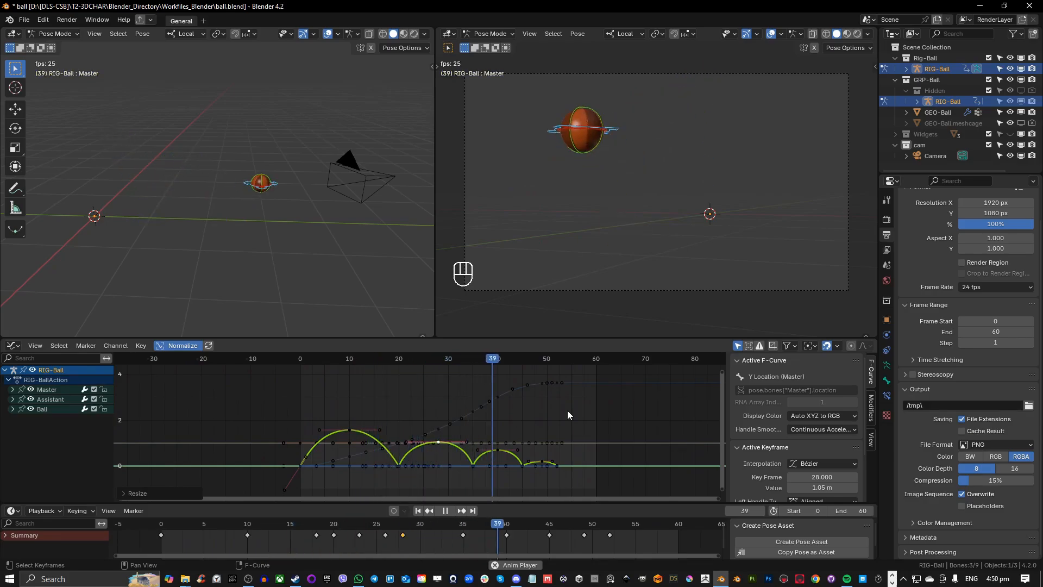
key("space")
key("ctrl+s")
Step: At frame 49, pull the Master bone slightly back along its local Z axis and insert a keyframe
mouse_move(546, 360)
left_mouse_down()
mouse_move(478, 361)
mouse_move(558, 364)
mouse_move(475, 373)
mouse_move(569, 376)
mouse_move(504, 383)
mouse_move(556, 374)
mouse_move(532, 373)
mouse_move(543, 374)
left_mouse_up()
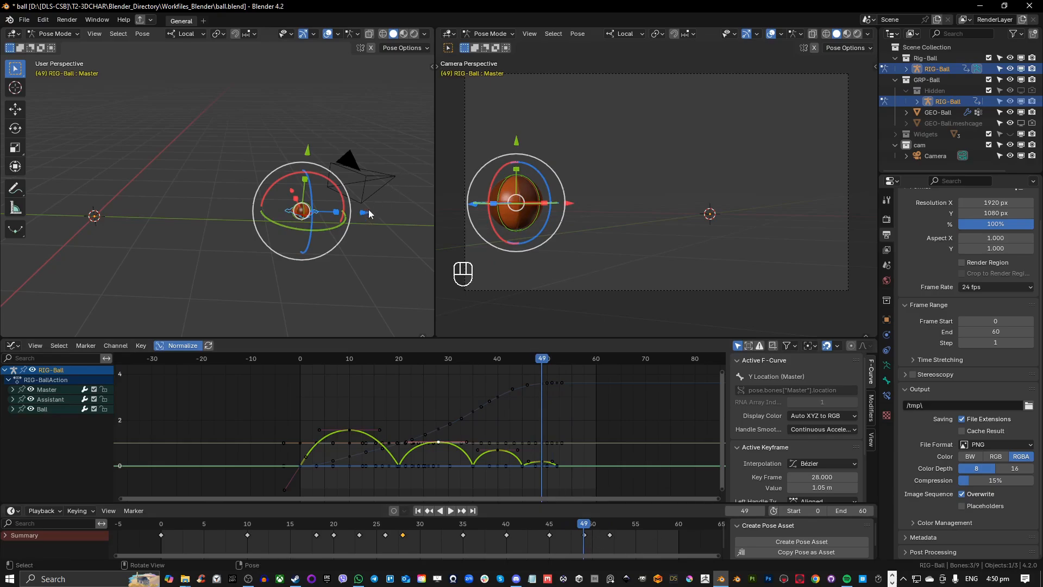
left_click_drag(366, 216, 317, 179)
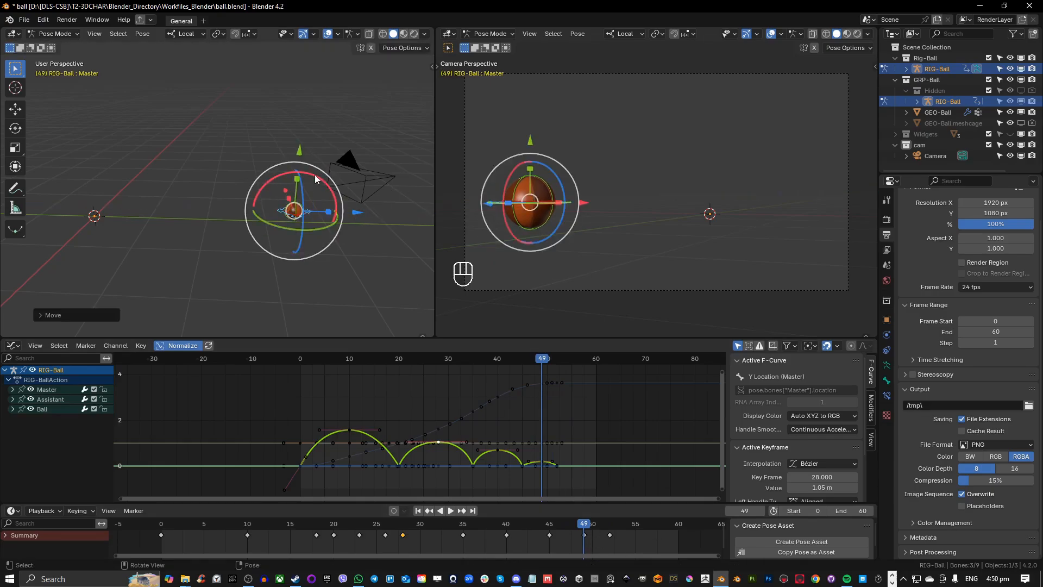
key("i")
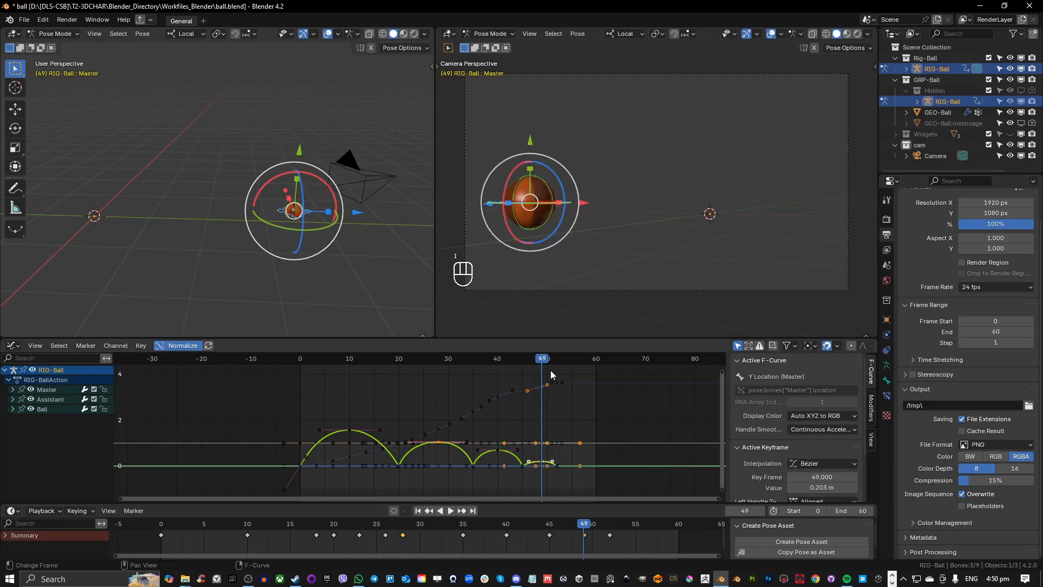
Step: Rework the Master bone's position at frame 49, pulling it slightly further back along local Z, and insert a keyframe
mouse_move(552, 375)
left_mouse_down()
mouse_move(543, 362)
mouse_move(558, 362)
mouse_move(543, 363)
left_mouse_up()
left_click_drag(357, 213, 359, 216)
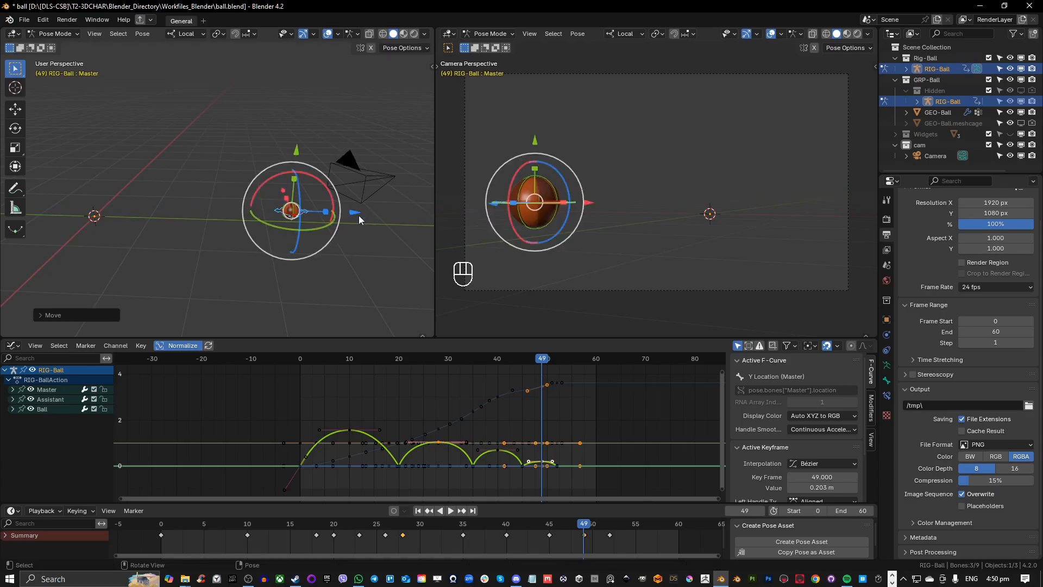
left_click_drag(580, 523, 583, 523)
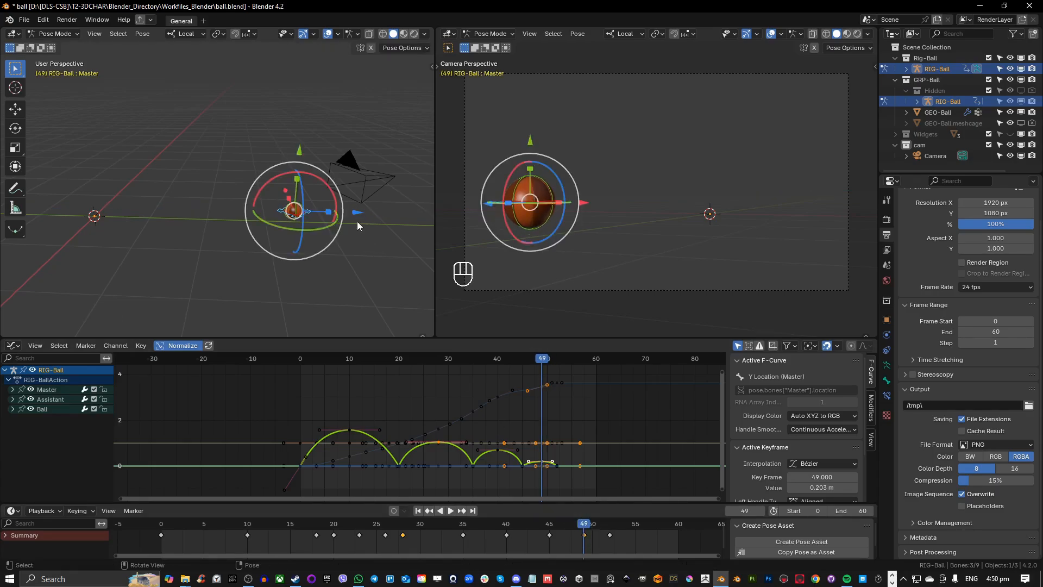
left_click_drag(354, 213, 348, 212)
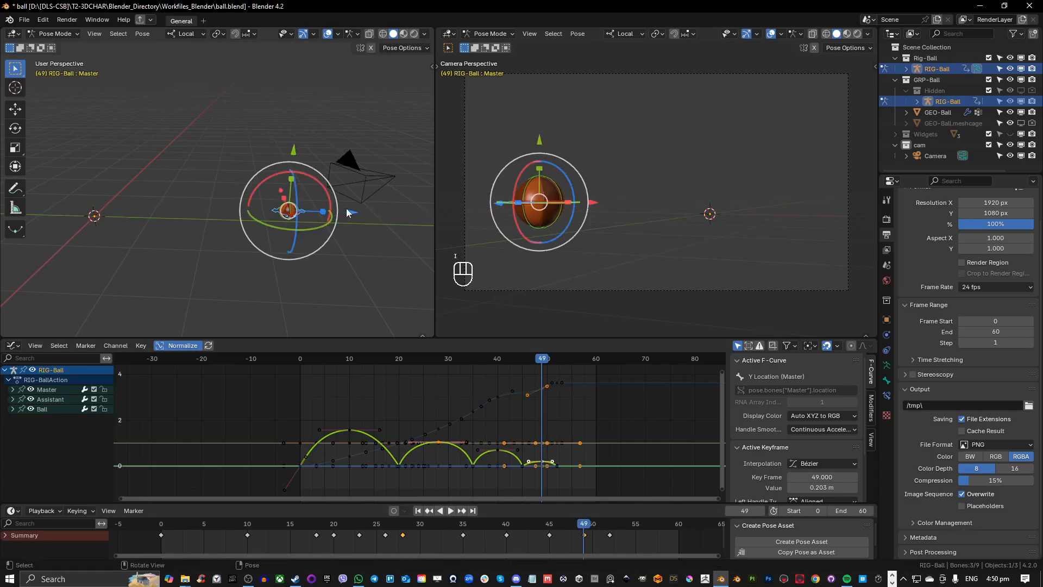
Step: At frame 40, pull the Master bone back along its local Z axis, insert a keyframe and play back the animation
left_click_drag(545, 359, 497, 350)
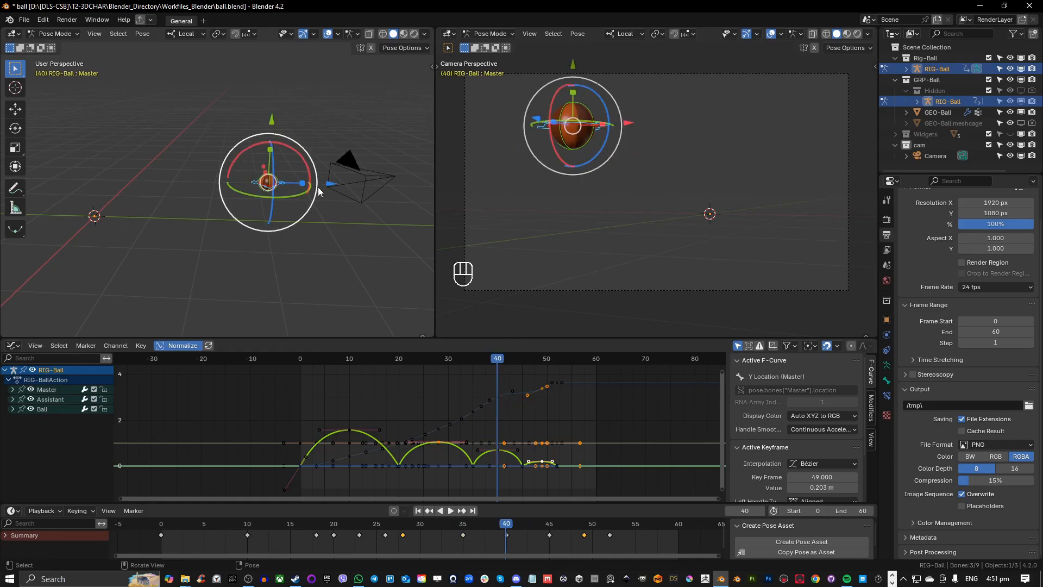
left_click_drag(326, 183, 314, 188)
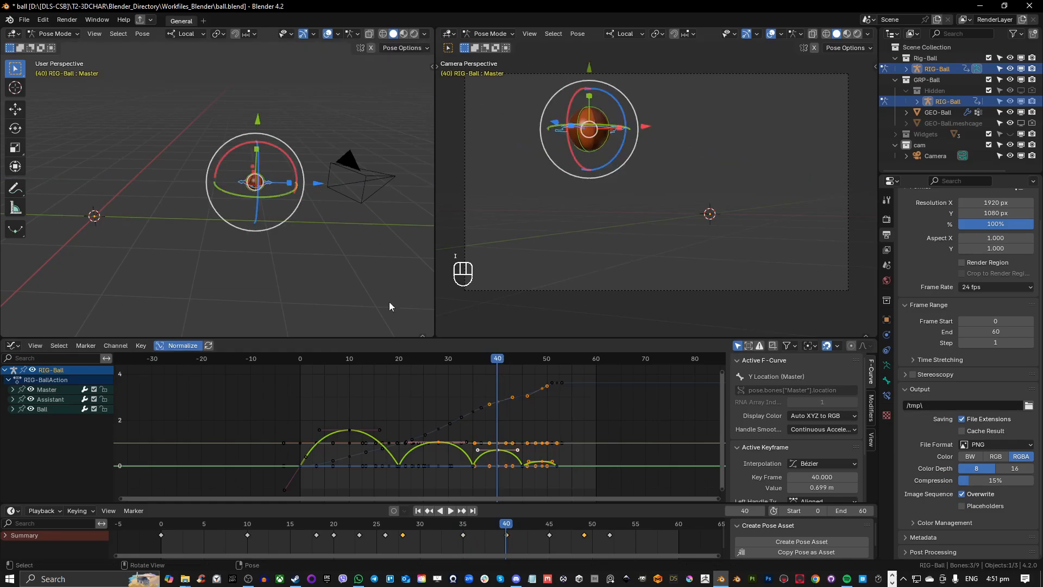
left_click_drag(499, 359, 314, 375)
key("space")
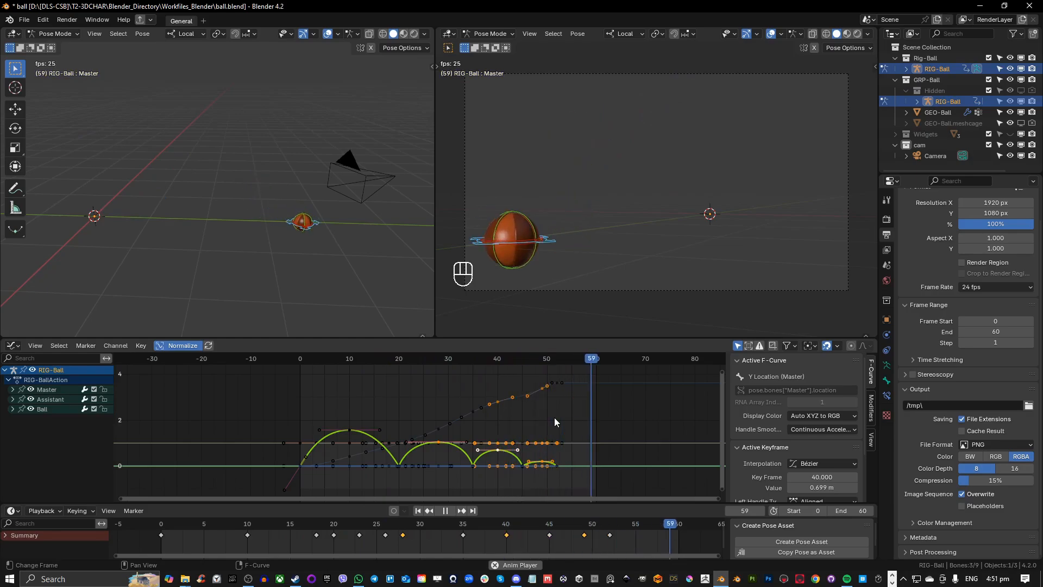
key("space")
Step: Push the Master bone slightly forward along its local Z axis at frames 45 and 49, inserting a keyframe at each
left_click_drag(548, 360, 520, 349)
left_click_drag(336, 225, 351, 223)
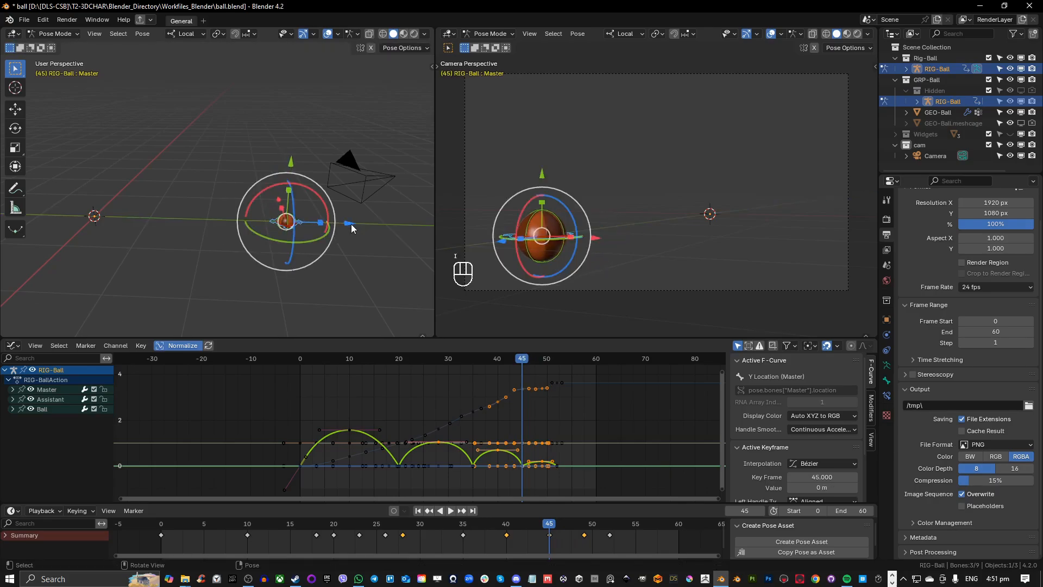
left_click_drag(515, 356, 542, 357)
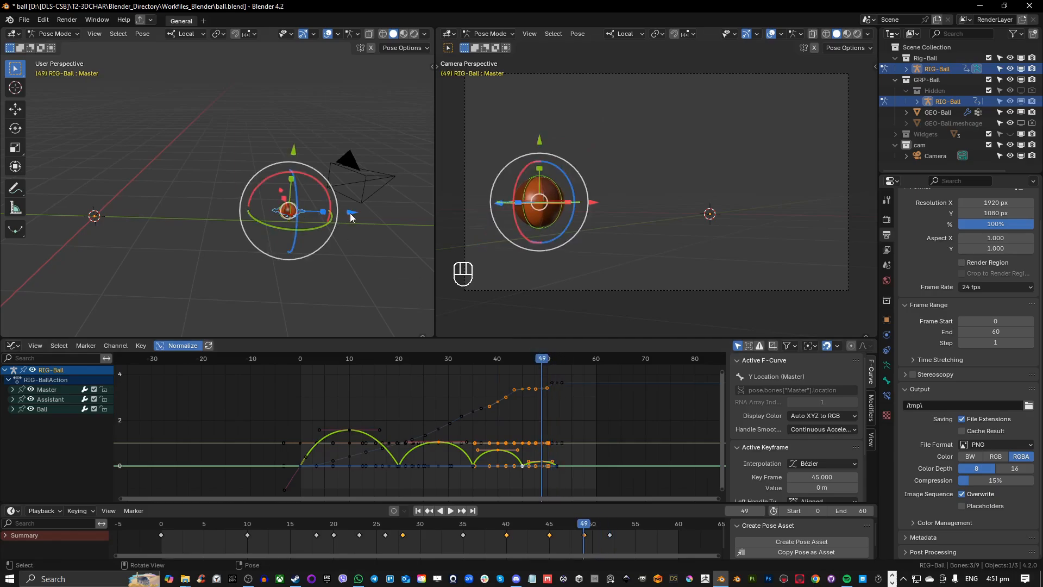
left_click_drag(351, 218, 359, 218)
Step: Play back the animation from frame 0 to check the adjusted forward travel
key("space")
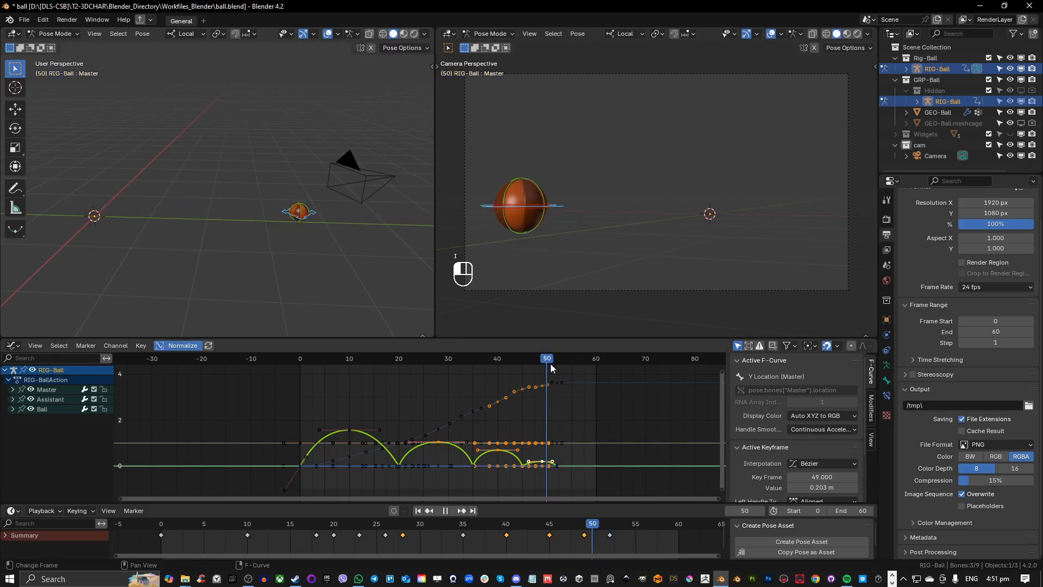
left_click_drag(493, 352, 305, 344)
key("space")
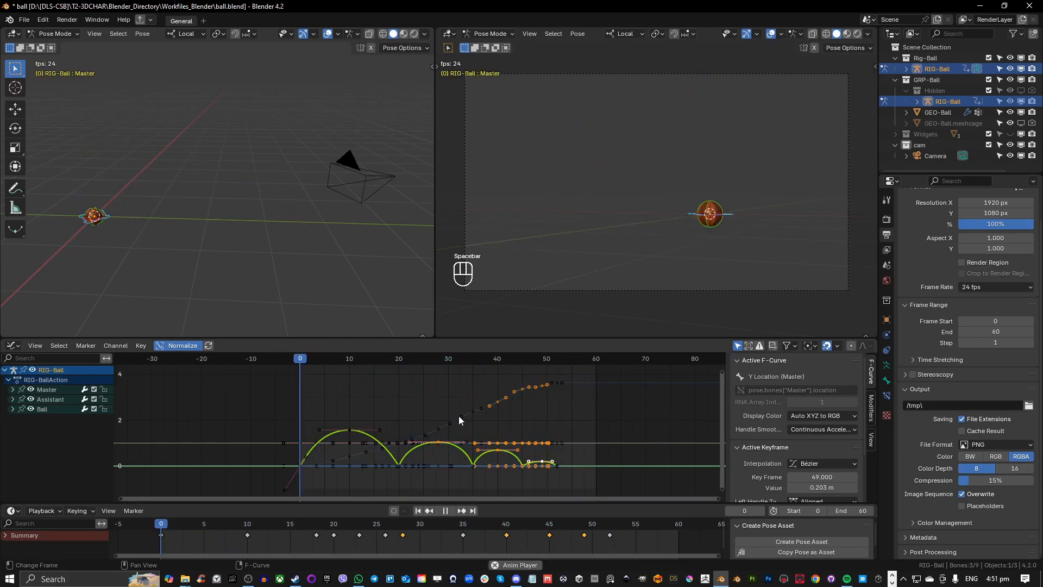
key("space")
Step: Inspect the Master bone's Z Location curve, first with different bones selected and then with all bones selected
left_click(549, 426)
scroll(543, 418, "up", 4)
left_click(536, 391)
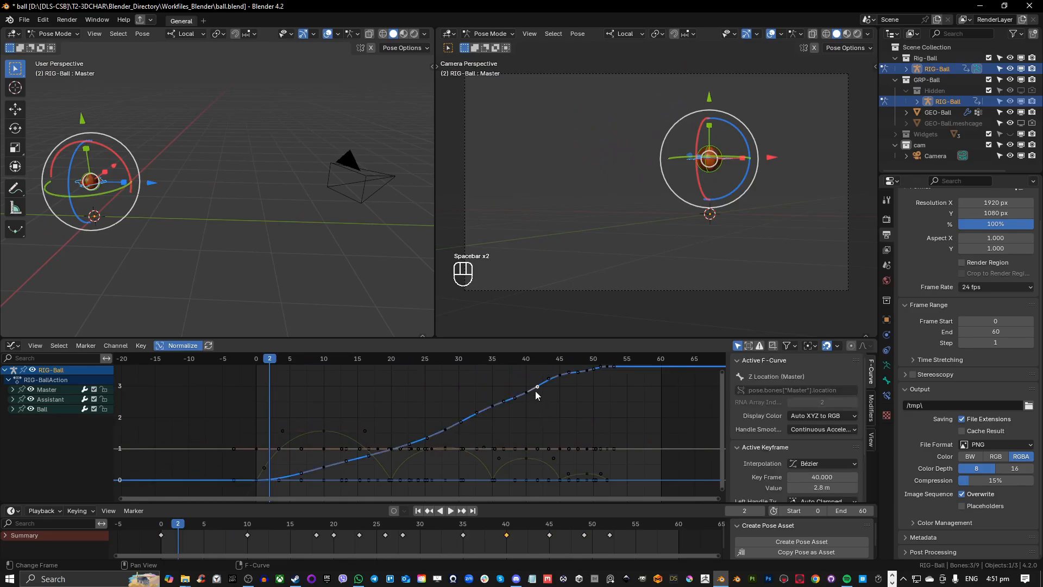
scroll(549, 402, "down", 3)
middle_click_drag(565, 413, 531, 424)
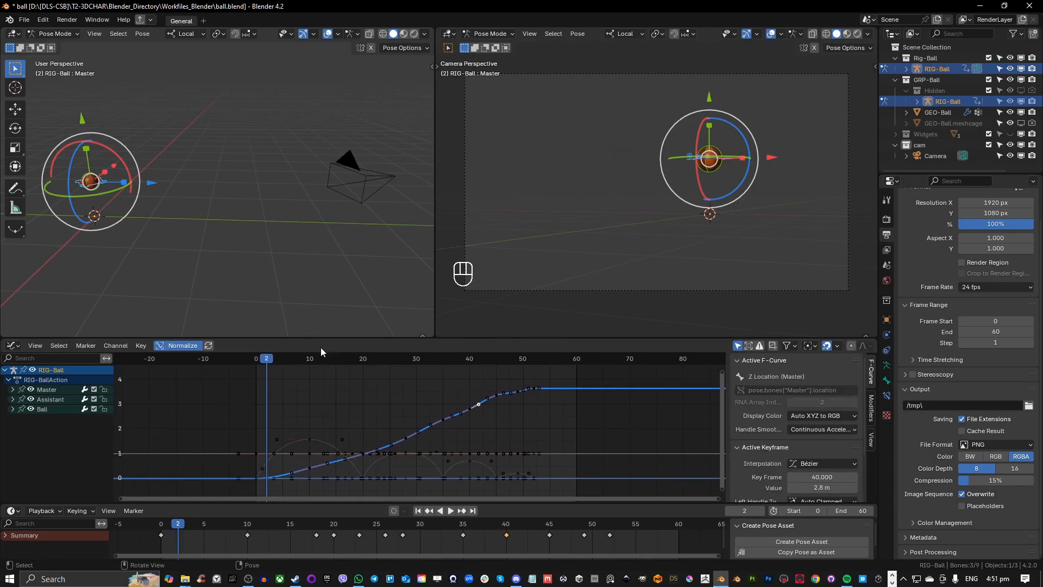
left_click(157, 189)
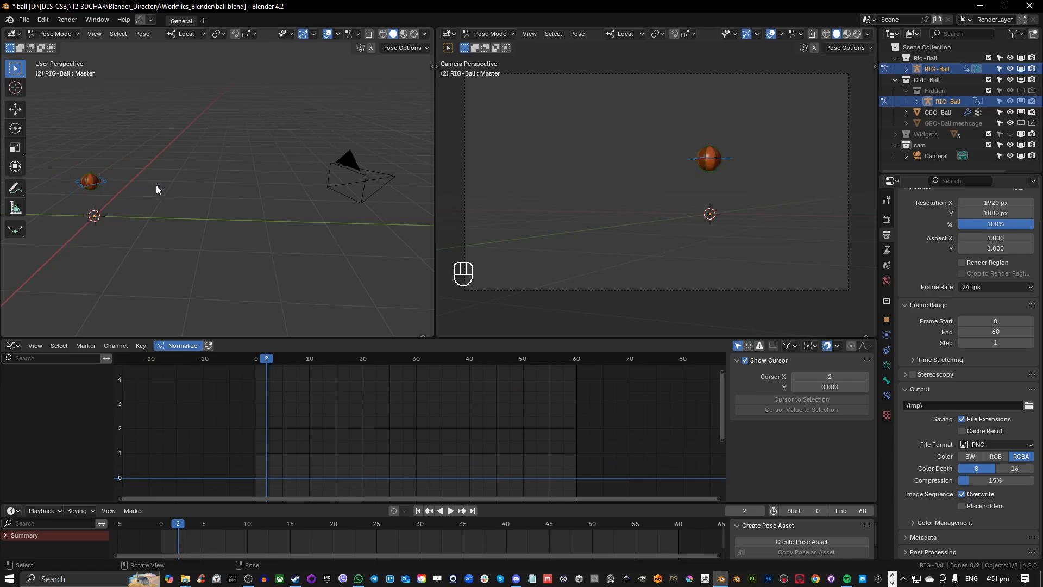
left_click(101, 180)
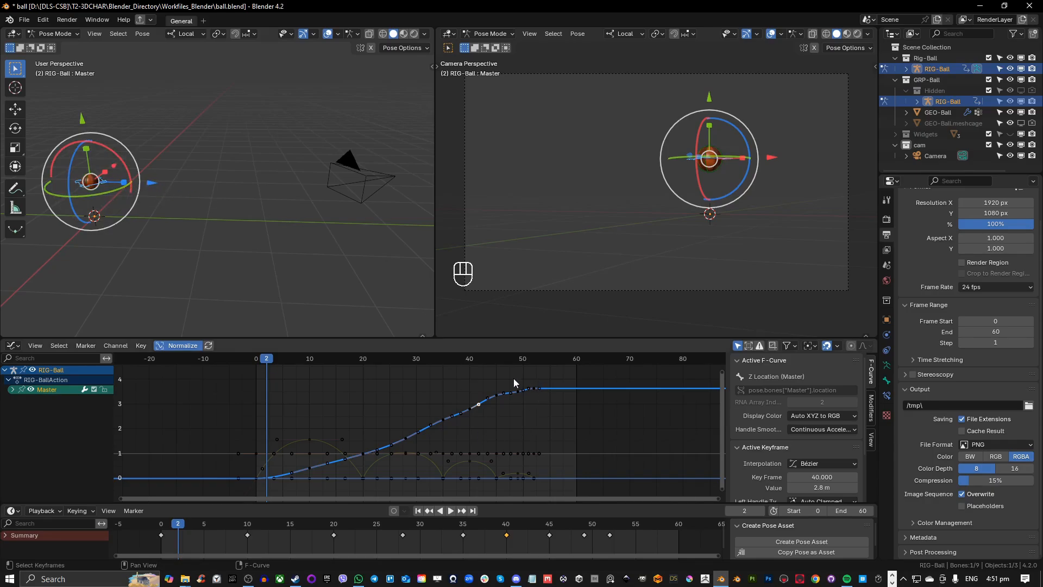
left_click(89, 159)
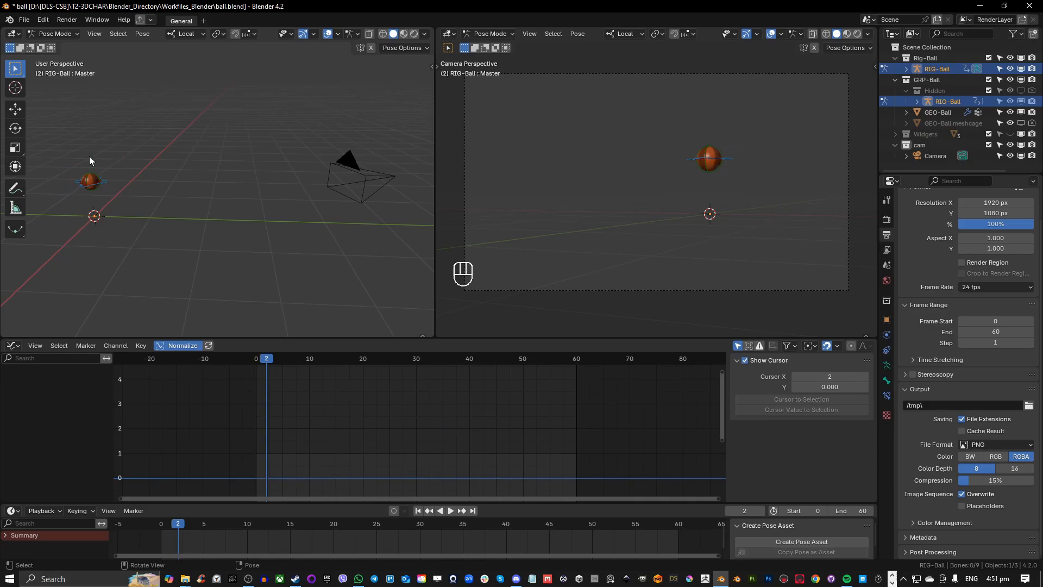
left_click(88, 173)
left_click(82, 117)
left_click(86, 173)
left_click(83, 125)
key("a")
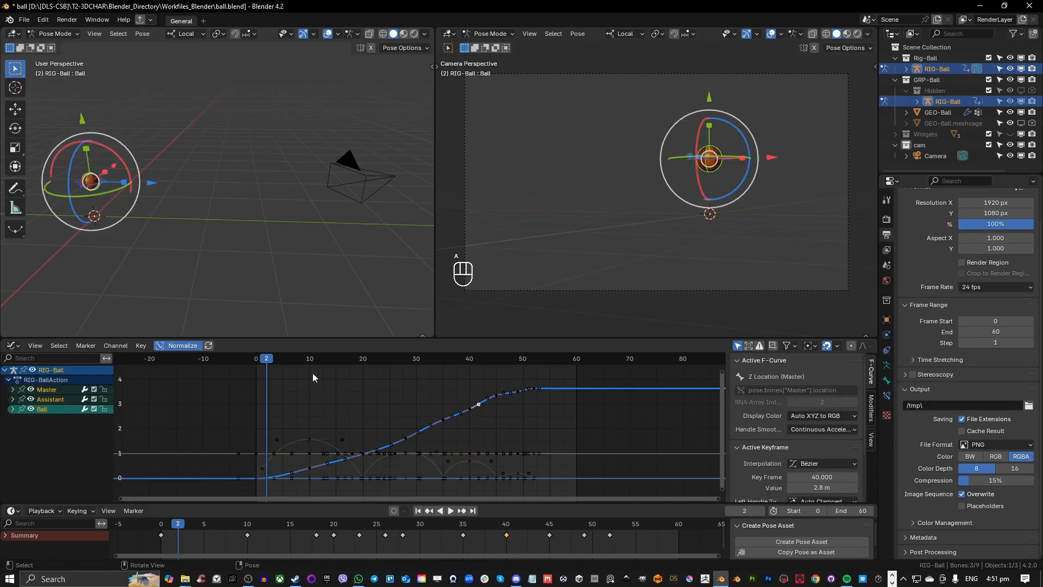
Step: Compare the Y Location bounce curve with the Z Location travel curve and play back the motion
left_click(308, 439)
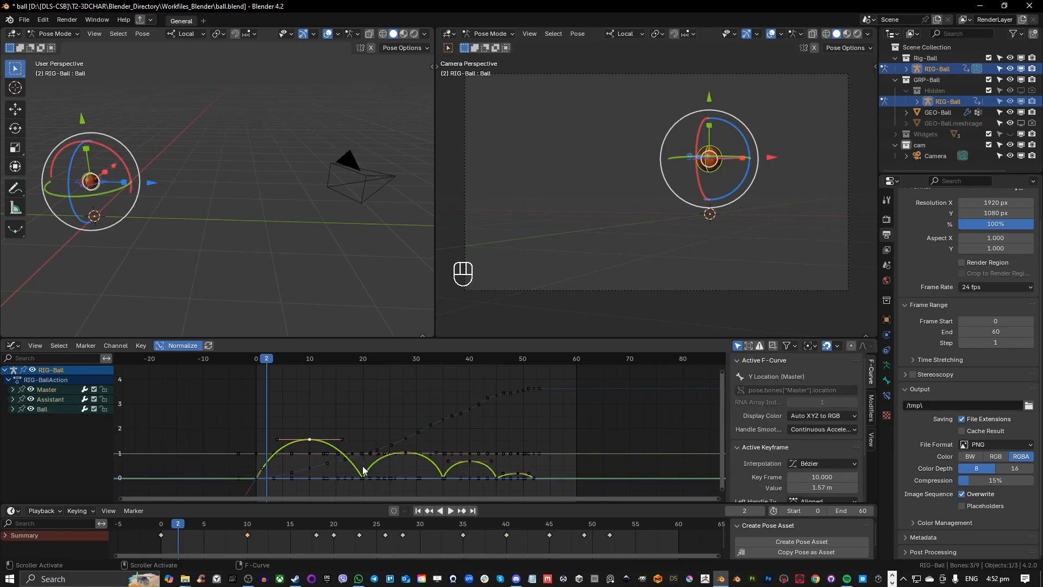
left_click(485, 397)
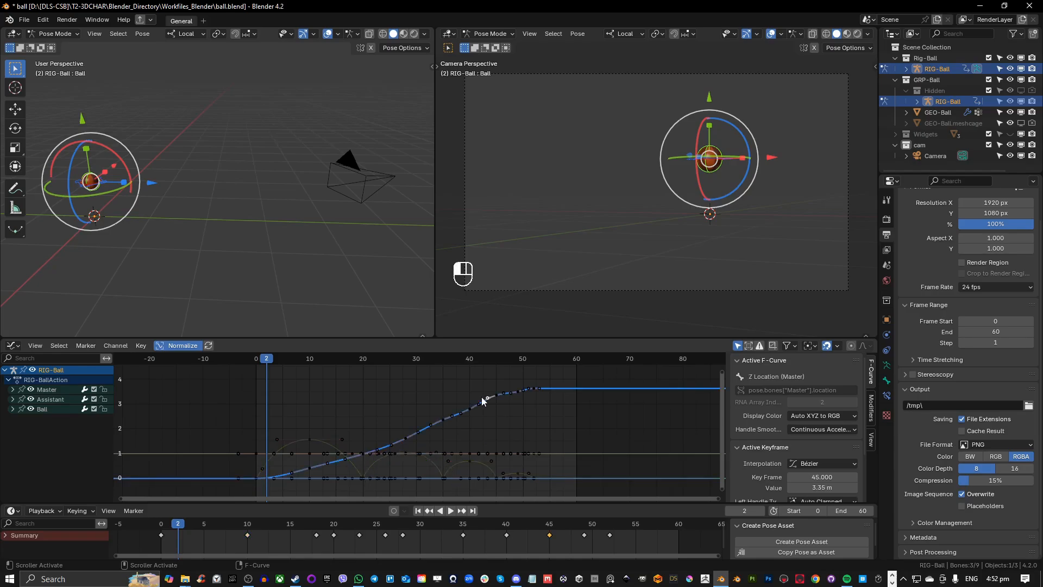
key("space")
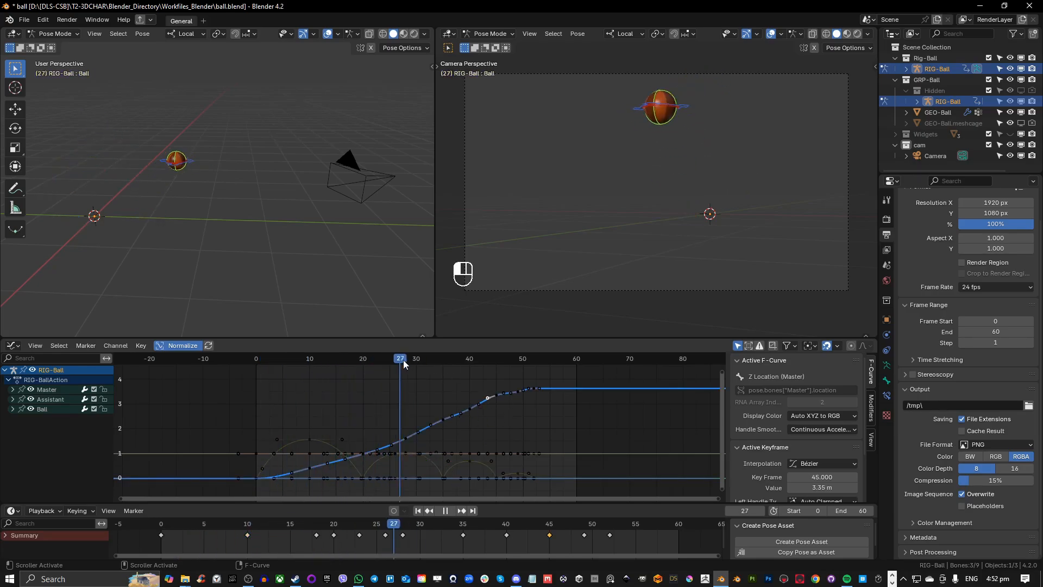
key("space")
scroll(513, 434, "up", 2)
scroll(516, 437, "down", 1)
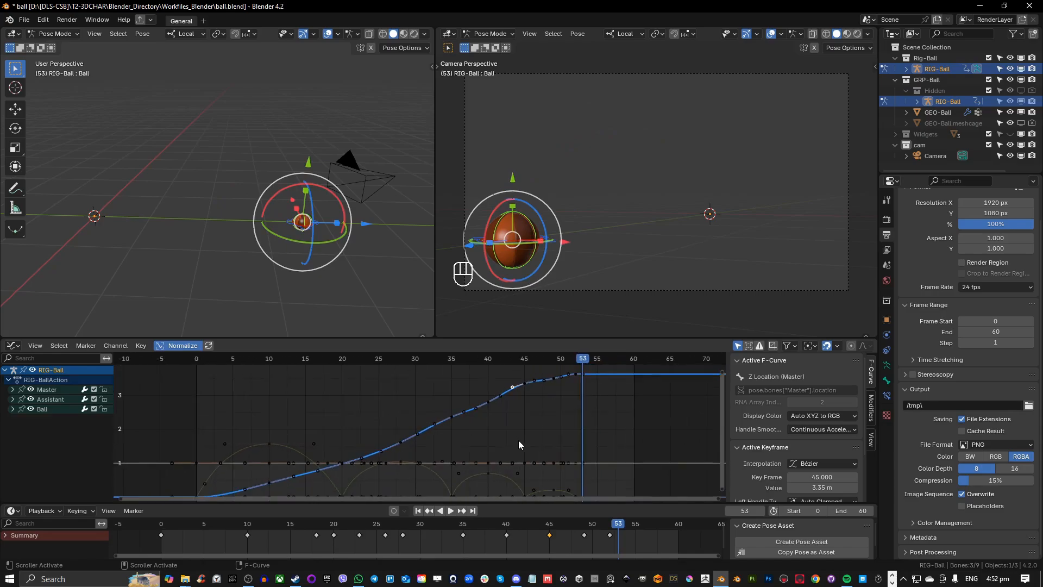
mouse_move(518, 440)
middle_mouse_down()
mouse_move(554, 430)
mouse_move(524, 429)
mouse_move(513, 444)
middle_mouse_up()
scroll(553, 430, "down", 2)
scroll(547, 429, "up", 2)
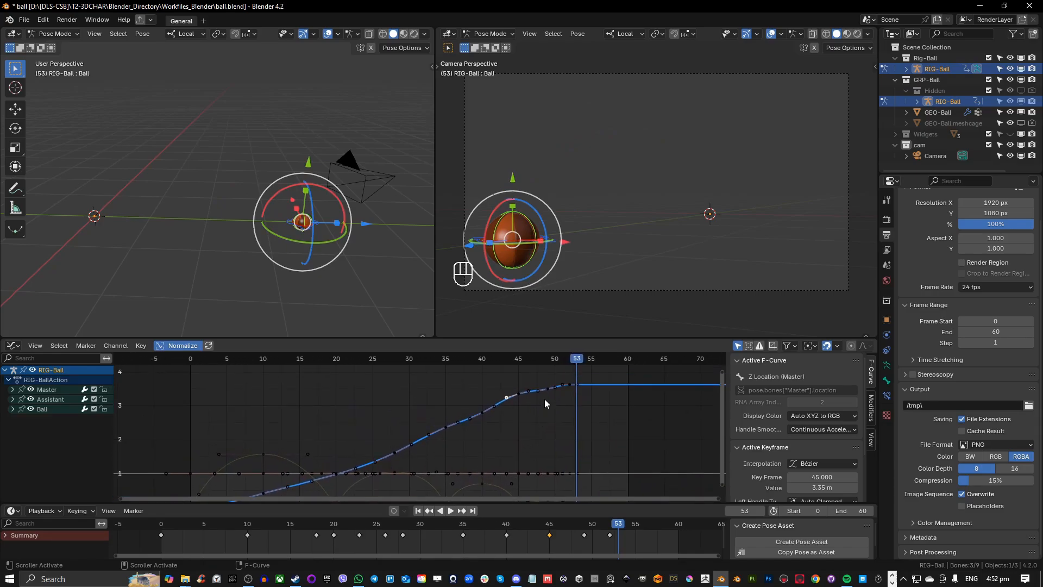
left_click(571, 388)
key("Delete")
key("ctrl+z")
Step: Delete the Master bone's Z Location keys at frames 49, 45, 35 and 28
left_click_drag(576, 361, 570, 412)
scroll(552, 396, "up", 1)
key("Delete")
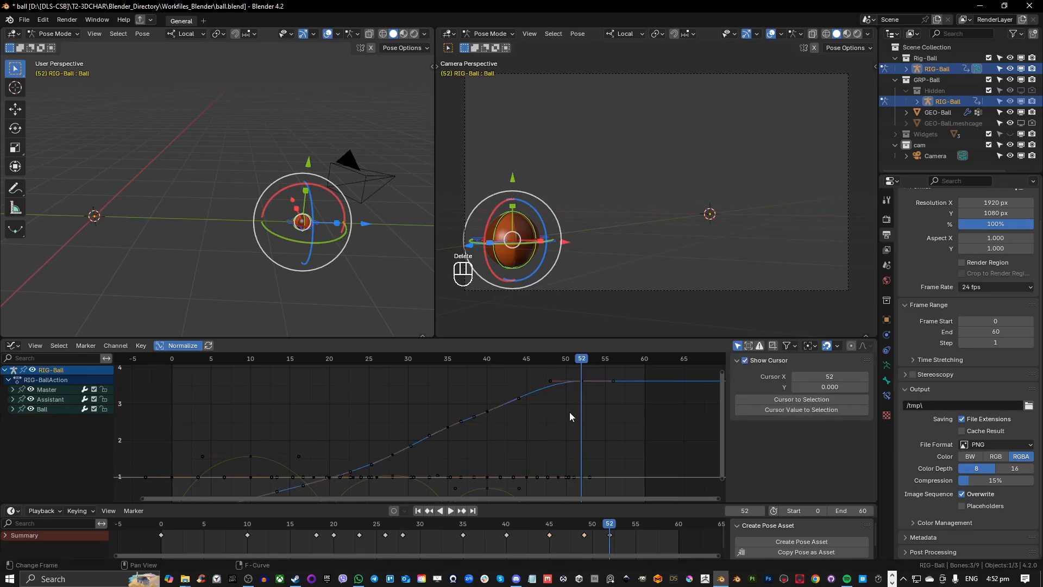
left_click_drag(428, 405, 480, 440)
key("Delete")
middle_click_drag(410, 453, 465, 418)
key("Delete")
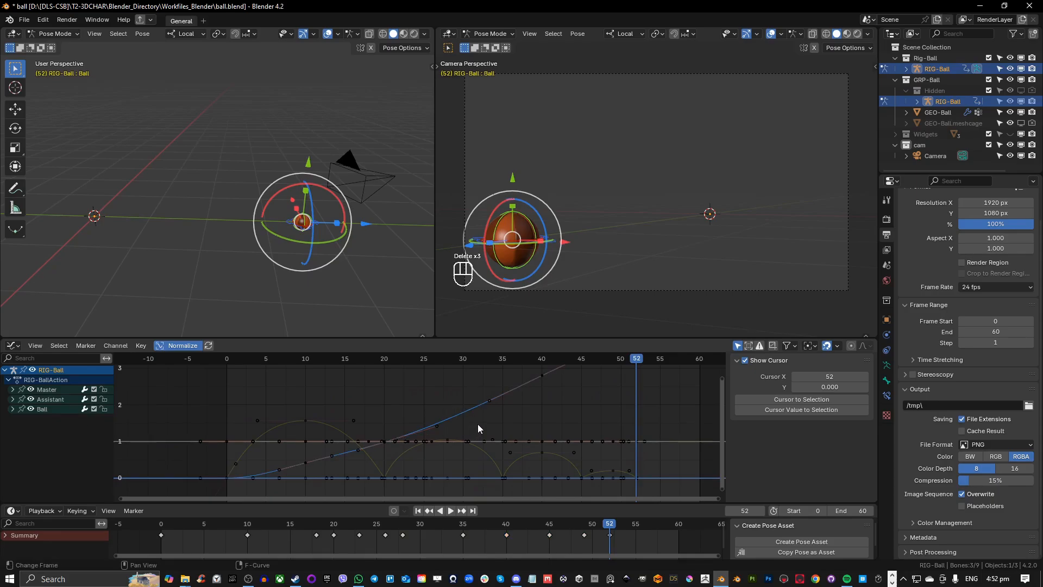
Step: Delete the remaining intermediate Z Location keys at frames 10, 20 and 40
left_click(331, 455)
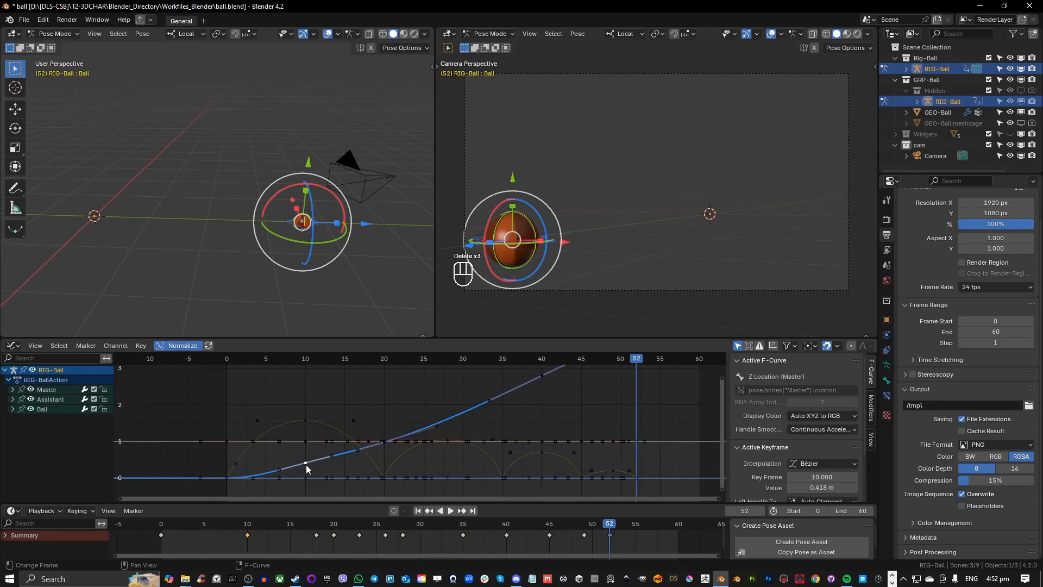
key("Delete")
left_click(385, 443)
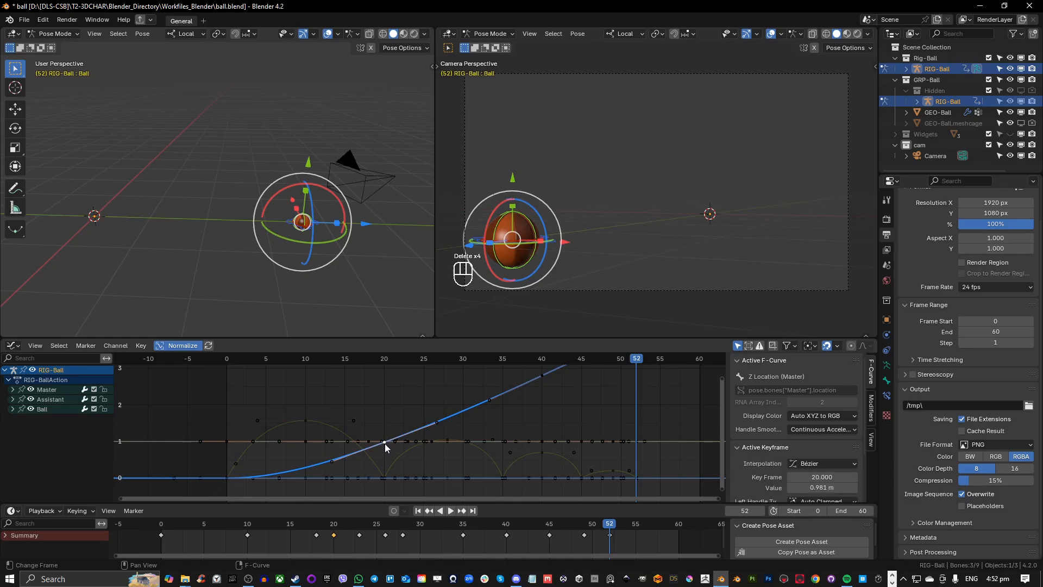
key("Delete")
scroll(484, 412, "down", 2)
middle_click_drag(529, 401, 473, 424)
key("Delete")
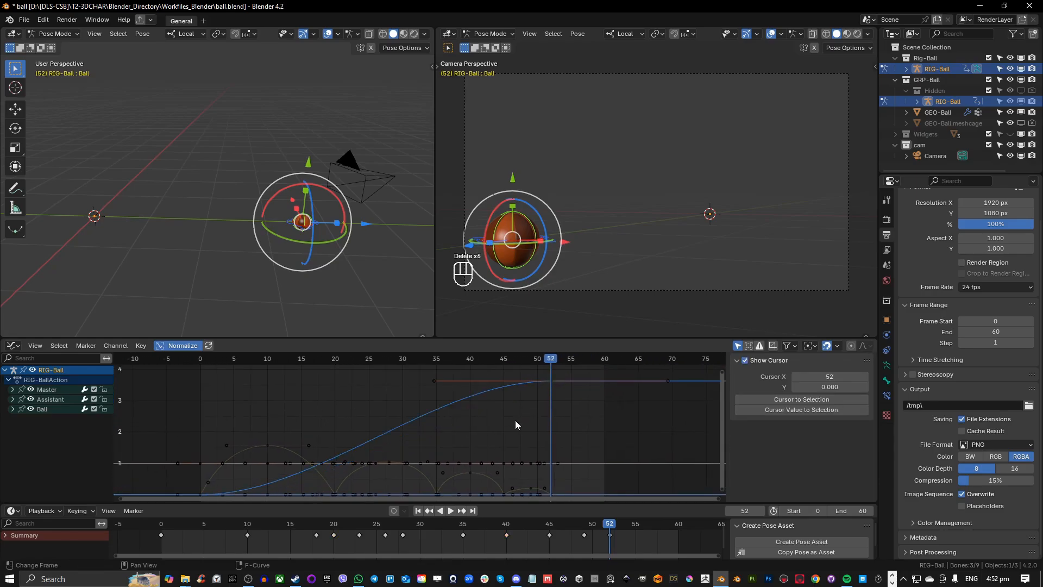
Step: Scale the handles of the frame 52 Z Location key down to almost nothing to remove the ease-out
left_click(435, 382)
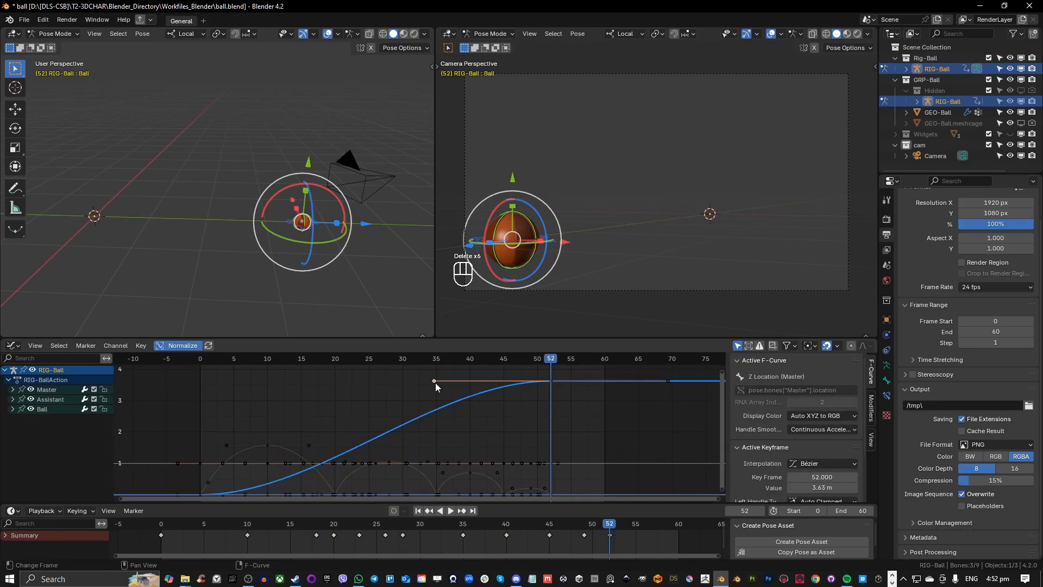
left_click(550, 381)
key("s")
left_click(636, 402)
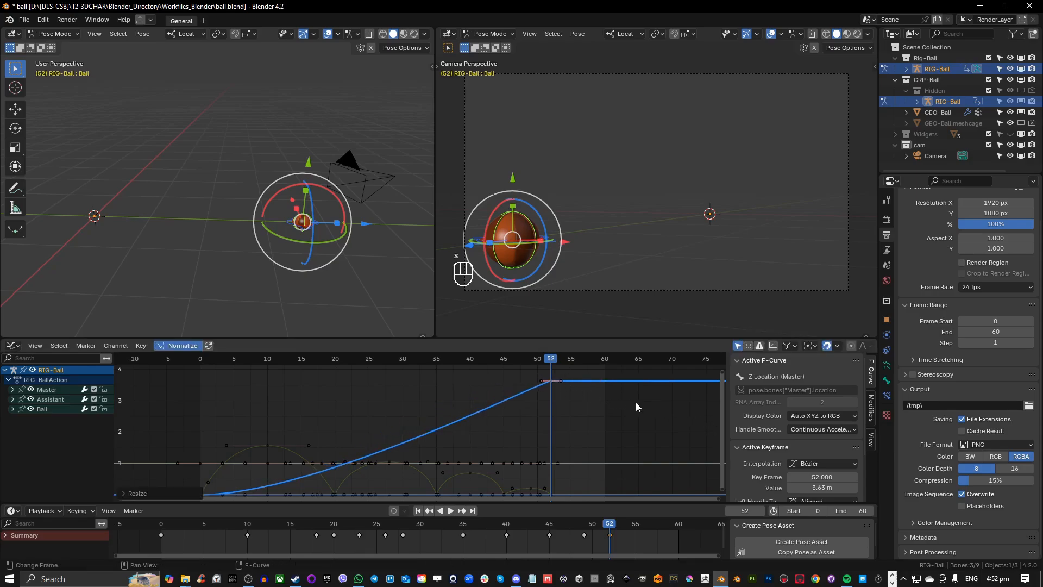
key("s")
left_click(559, 382)
Step: Scale the handles of the frame 0 Z Location key down to almost nothing, making the forward travel linear
scroll(559, 410, "down", 2)
left_click(269, 475)
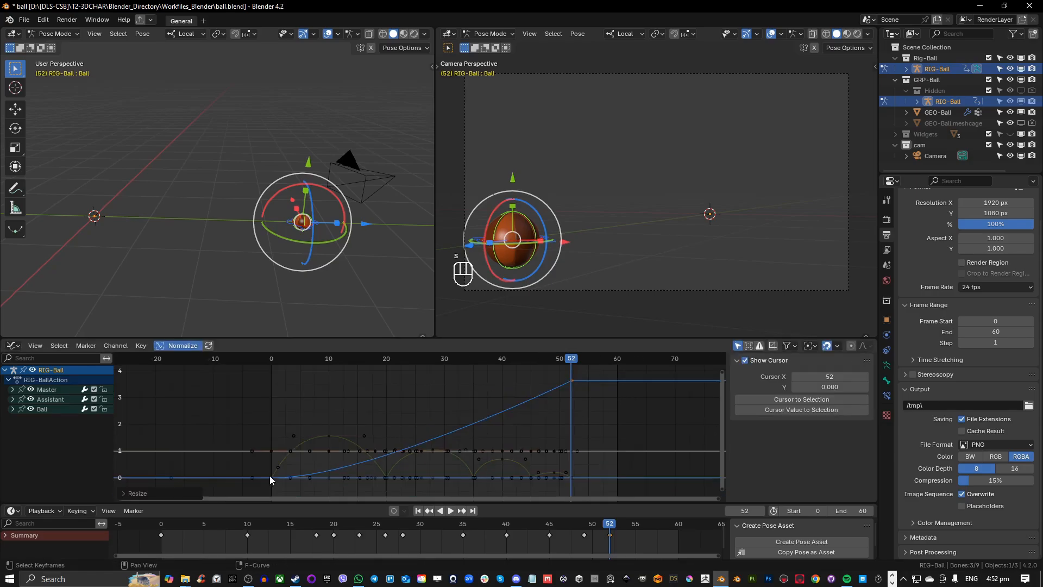
left_click(272, 477)
key("s")
left_click(328, 472)
key("s")
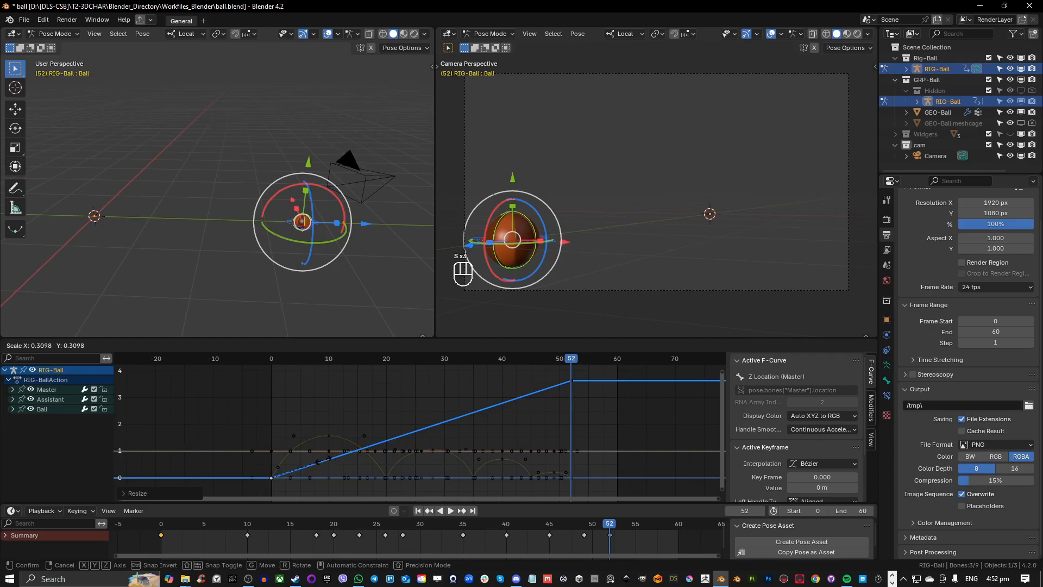
left_click(278, 476)
Step: Play back the animation from frame 0 to check the linear forward travel, and save the file
left_click_drag(301, 359, 271, 359)
key("space")
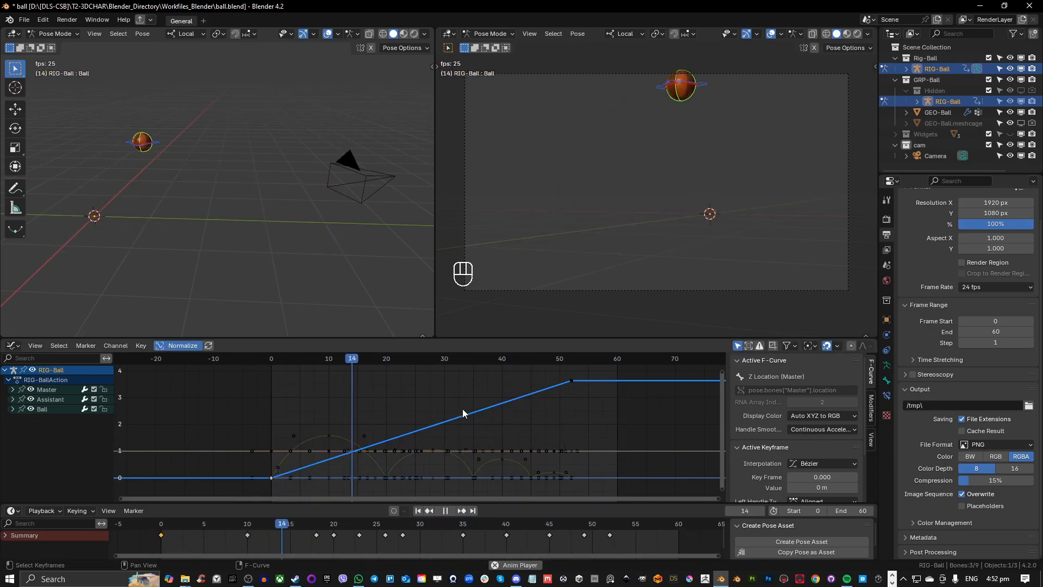
key("space")
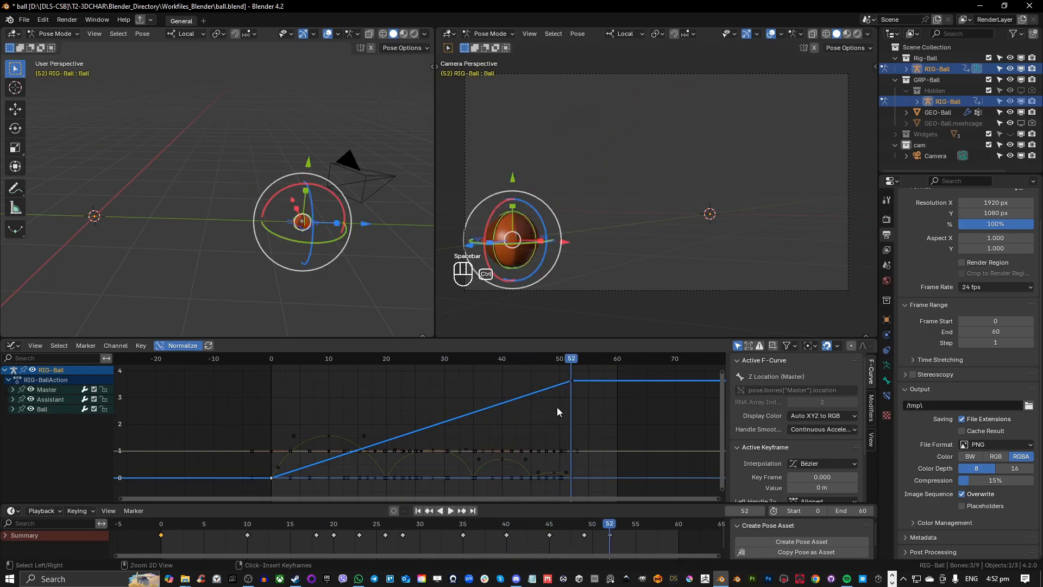
key("ctrl+s")
Step: Replay the full bounce from the start, save the file again and scrub back to the early frames
left_click(380, 367)
key("space")
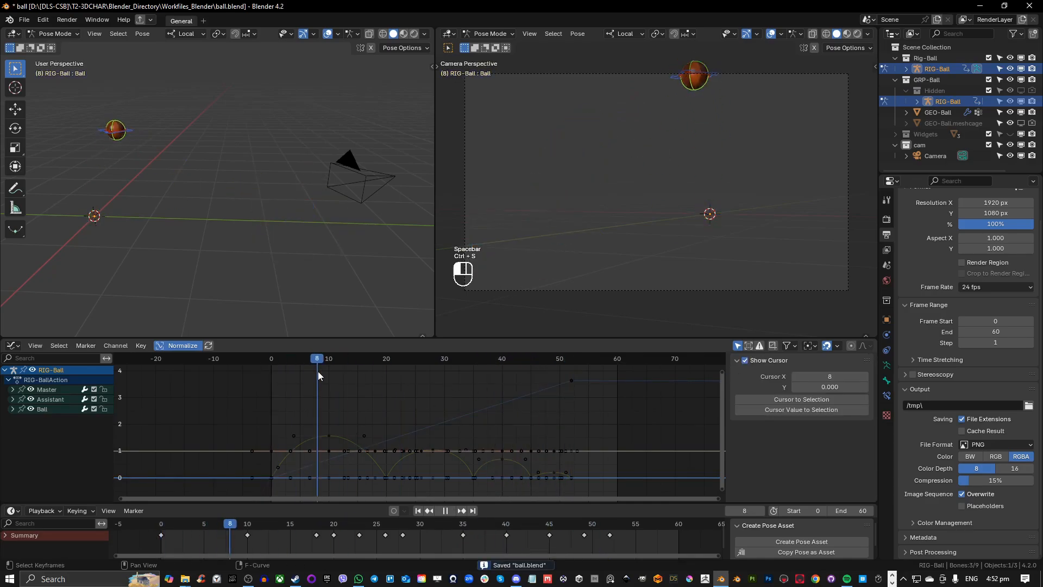
left_click_drag(429, 360, 268, 400)
key("space")
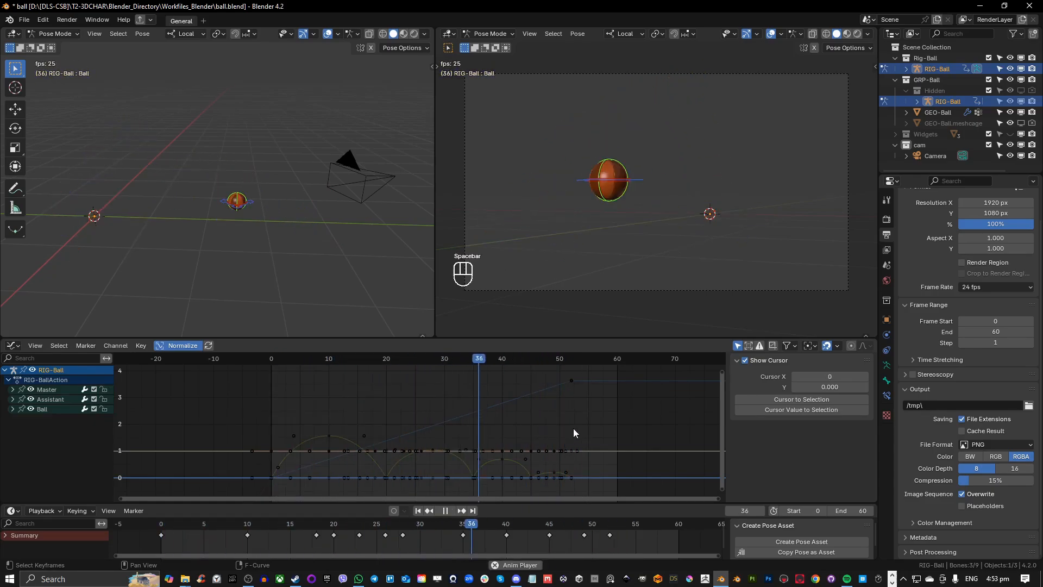
key("space")
key("ctrl+s")
left_click_drag(485, 369, 340, 393)
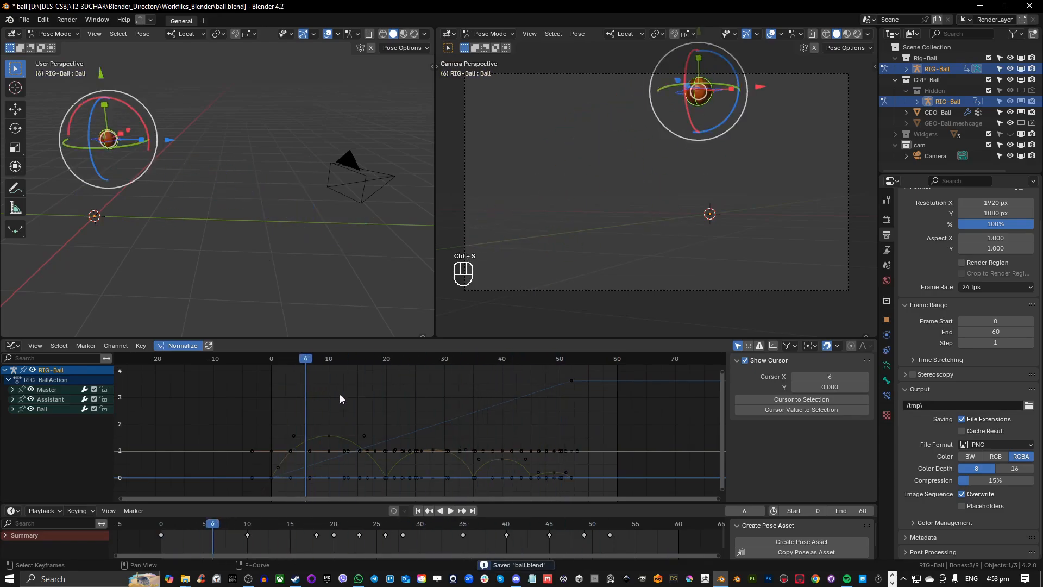
Step: Play back the bounce, save the file and return to frame 0
key("space")
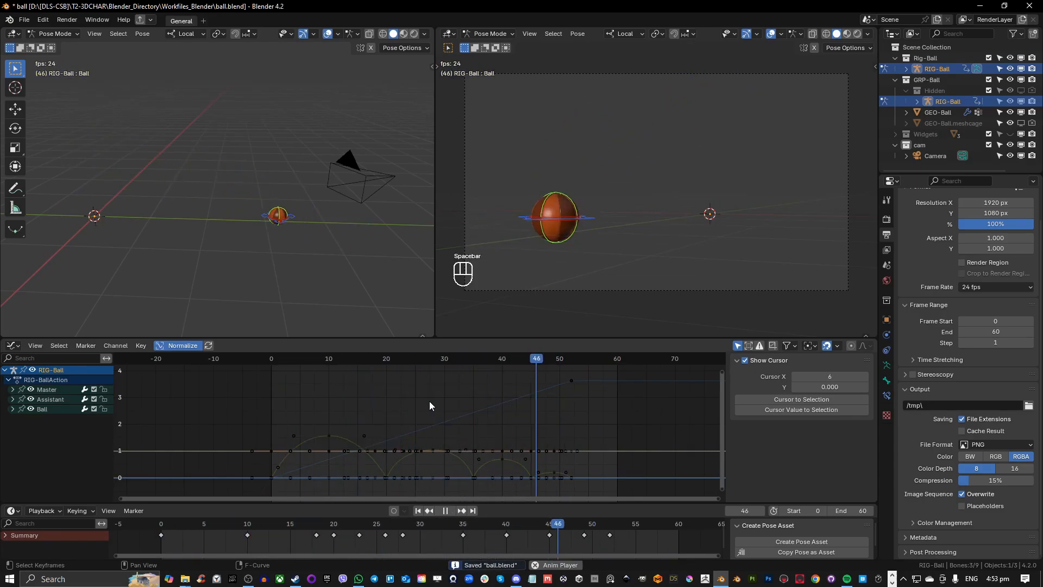
key("space")
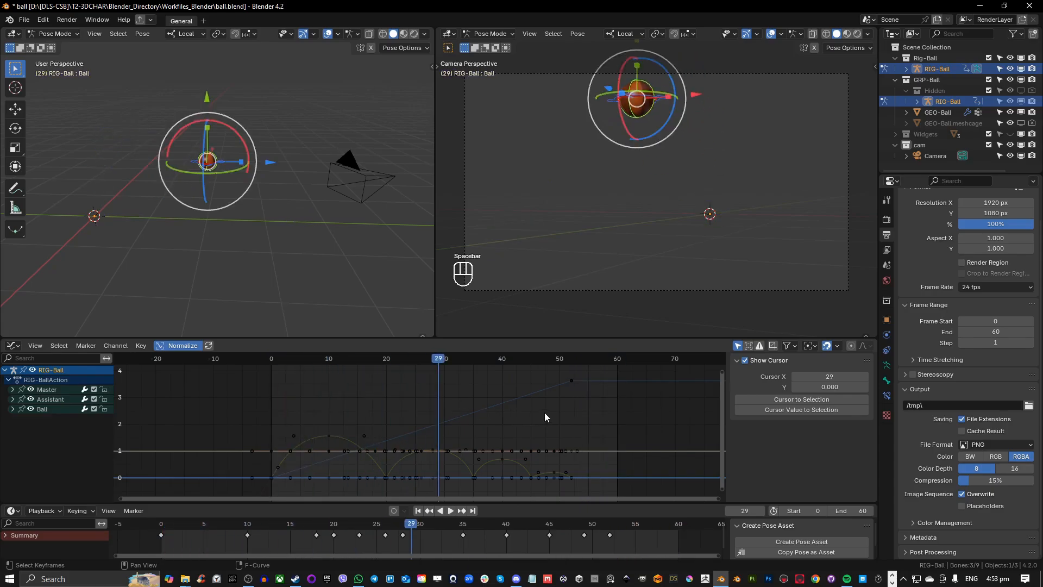
key("ctrl+s")
left_click_drag(435, 366, 273, 369)
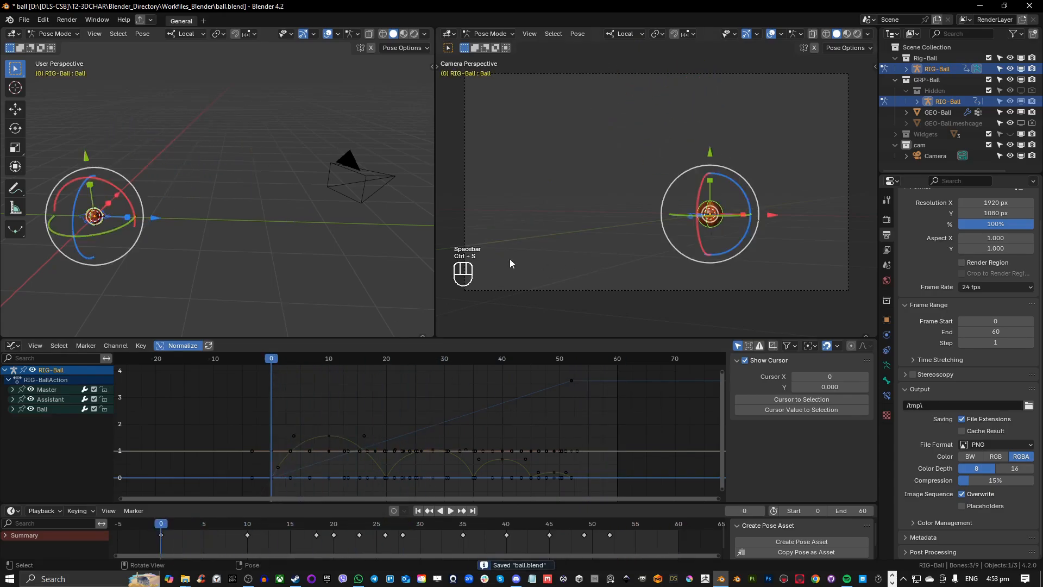
Step: Select the Ball control bone at the ball's centre and delete all of its existing keyframes
scroll(221, 242, "up", 2)
left_click(191, 242)
scroll(250, 203, "up", 3)
middle_click_drag(191, 242, 206, 197, "shift")
left_click(279, 223)
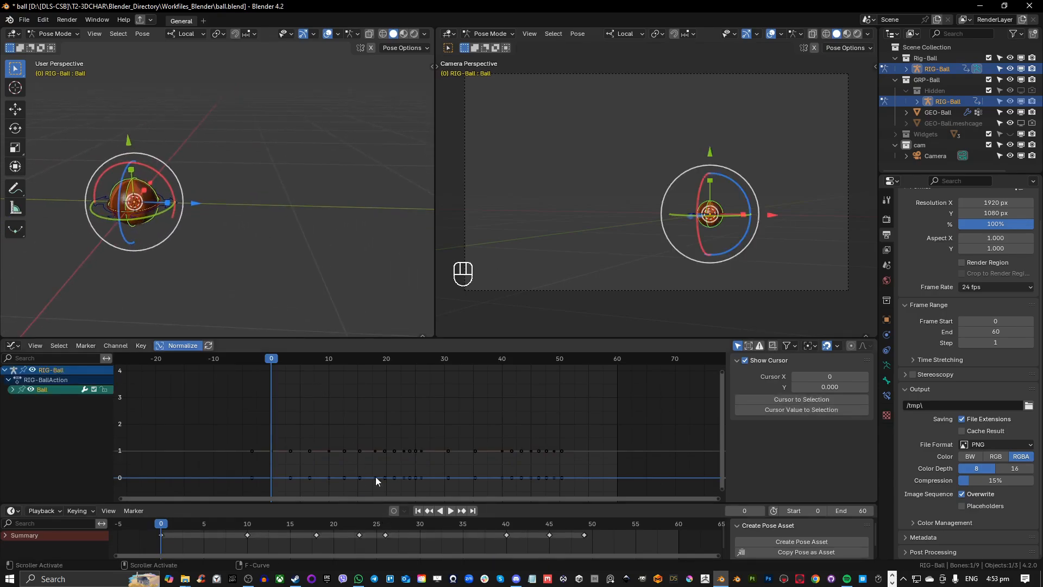
scroll(376, 477, "down", 2)
mouse_move(243, 243)
middle_mouse_down()
mouse_move(260, 188)
mouse_move(269, 224)
mouse_move(246, 236)
middle_mouse_up()
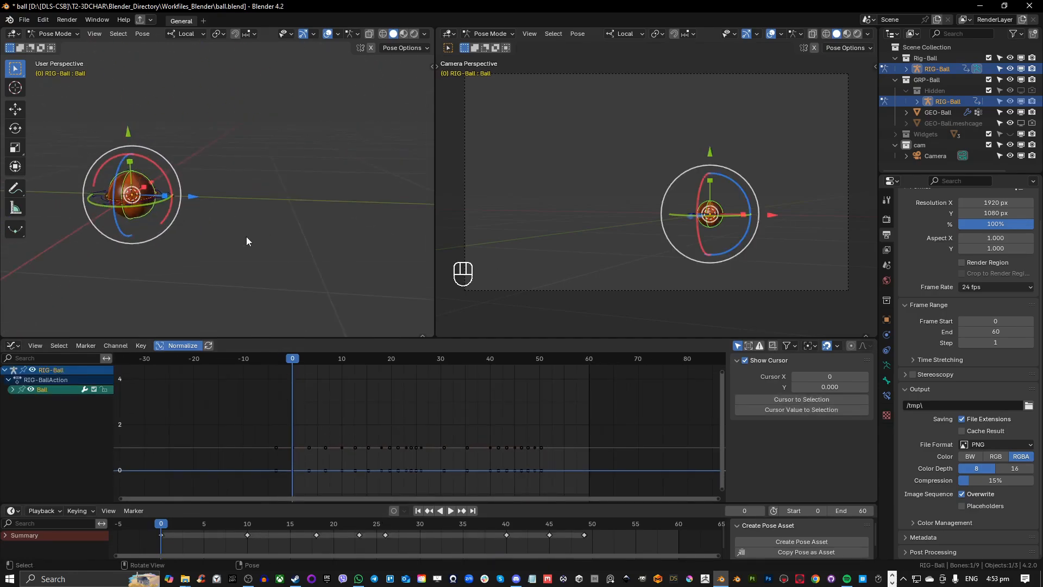
key("KP_Decimal")
scroll(255, 235, "down", 4)
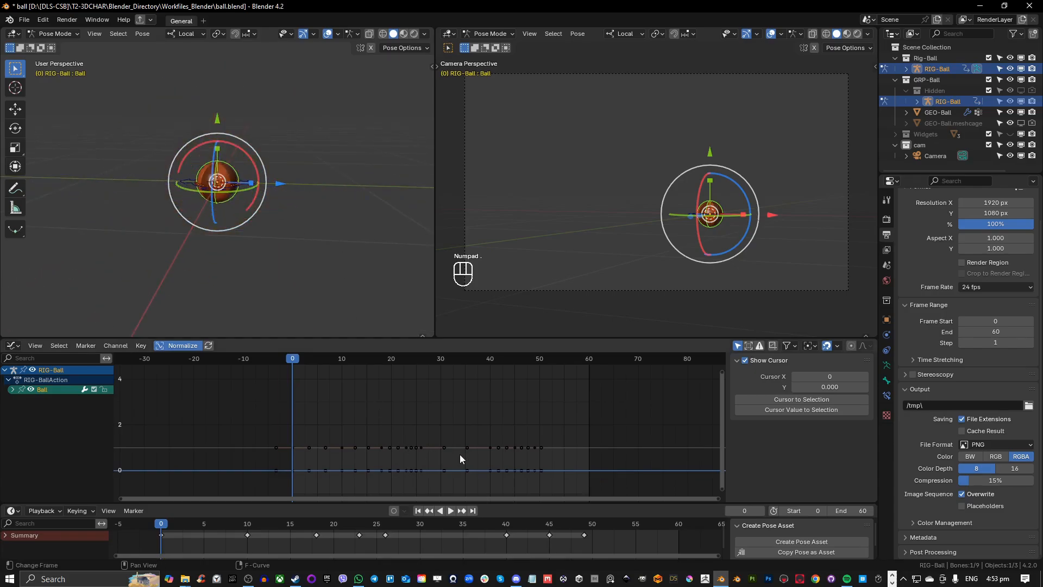
left_click_drag(620, 547, 195, 527)
key("Delete")
middle_click_drag(329, 218, 293, 202)
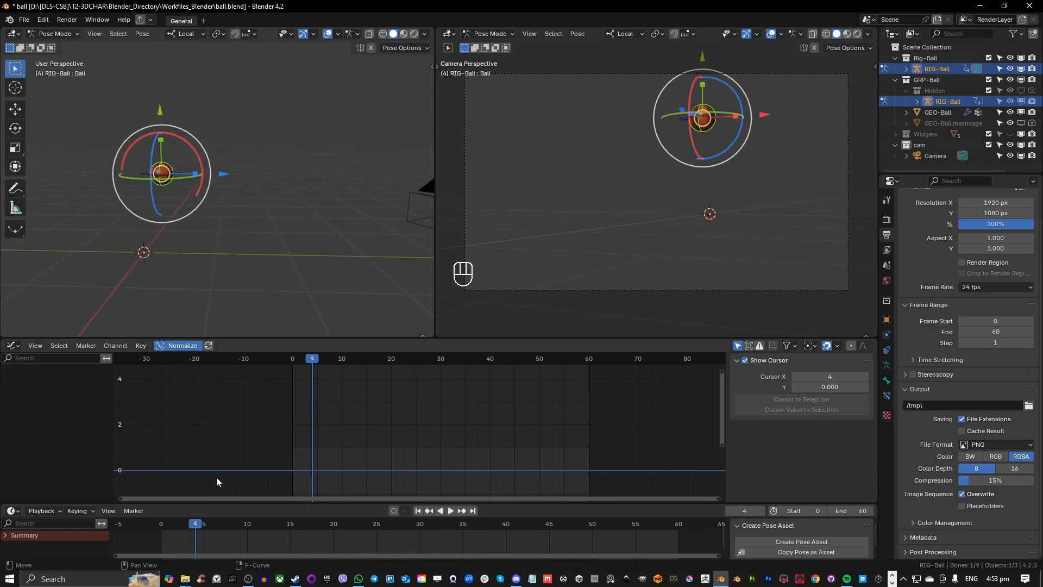
Step: At frame 20, rotate the Ball control about X to exactly 180° and insert a keyframe
left_click_drag(192, 526, 333, 542)
key("KP_Decimal")
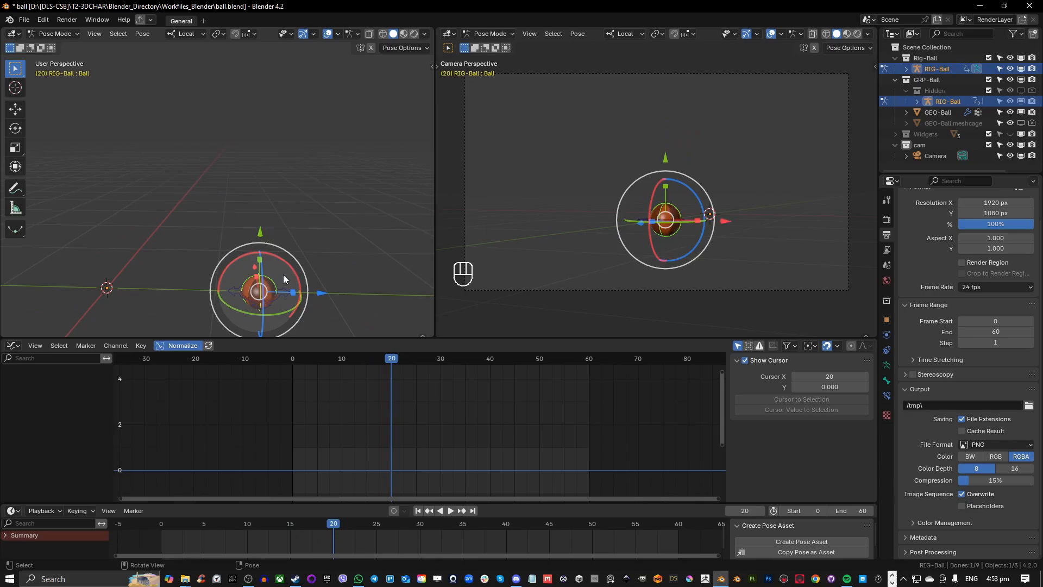
scroll(323, 218, "down", 5)
middle_click_drag(317, 131, 240, 152)
key("r")
key("x")
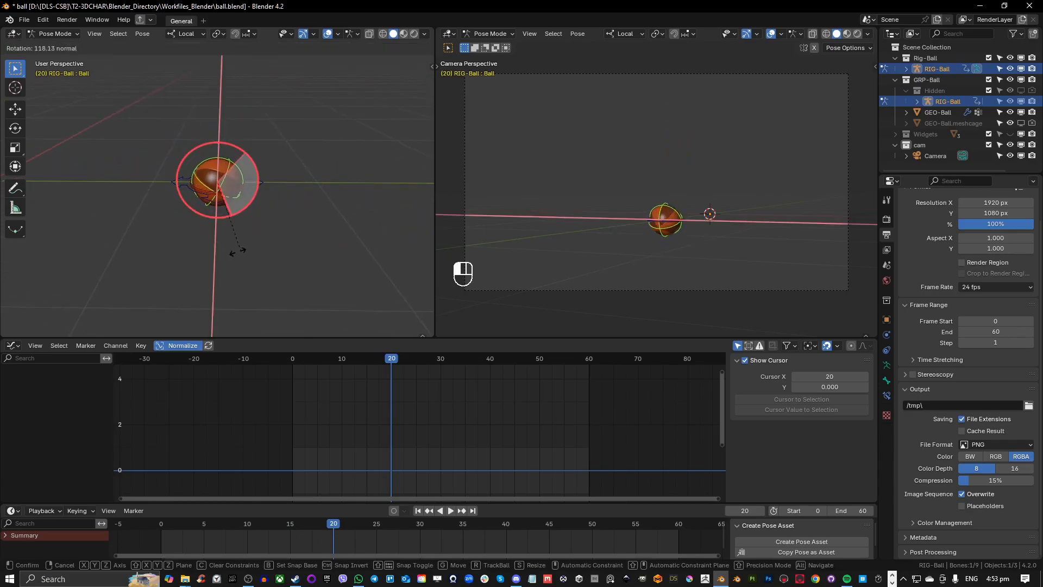
left_click(177, 221)
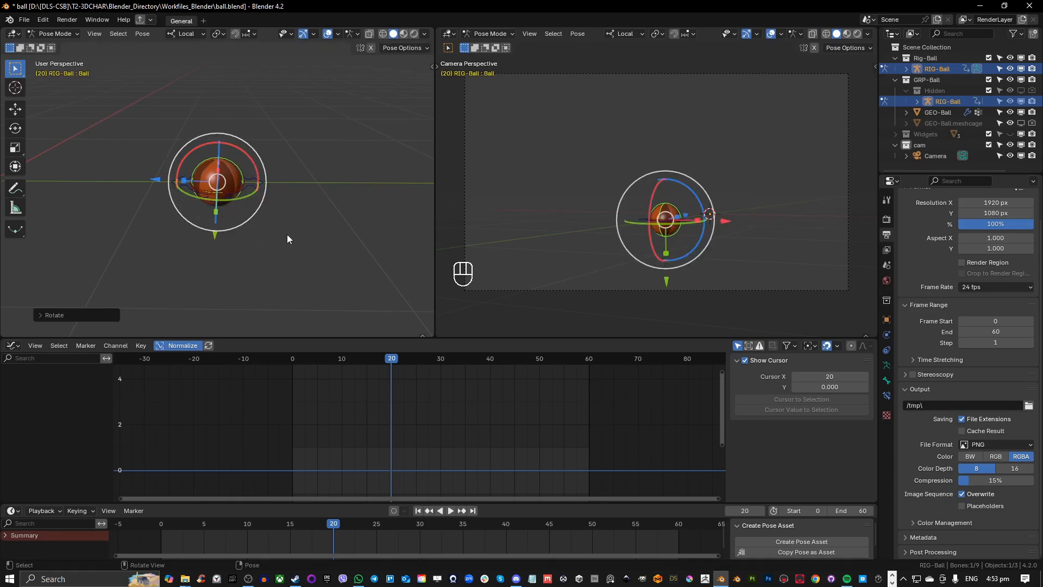
key("n")
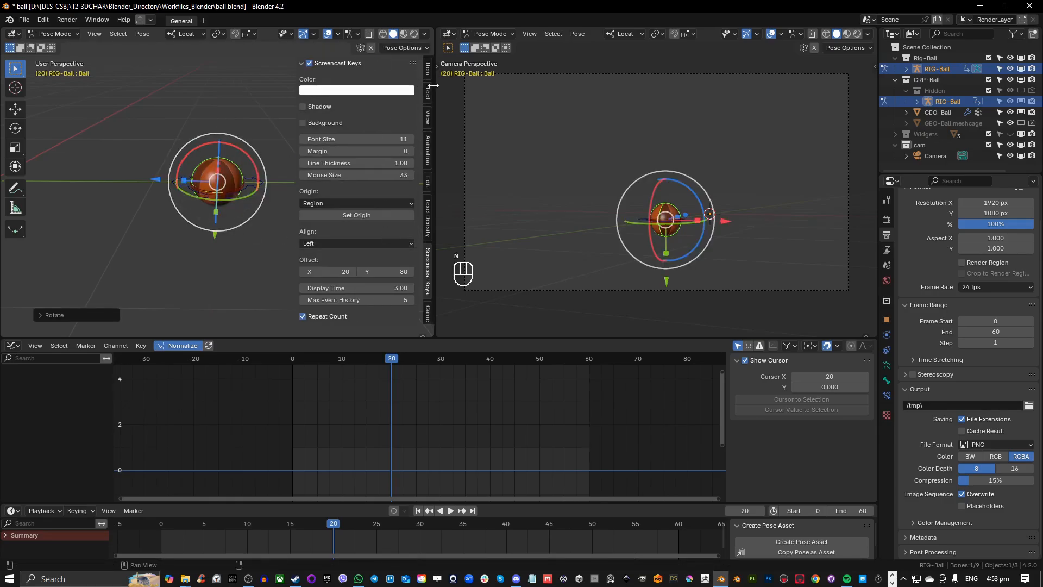
left_click(365, 134)
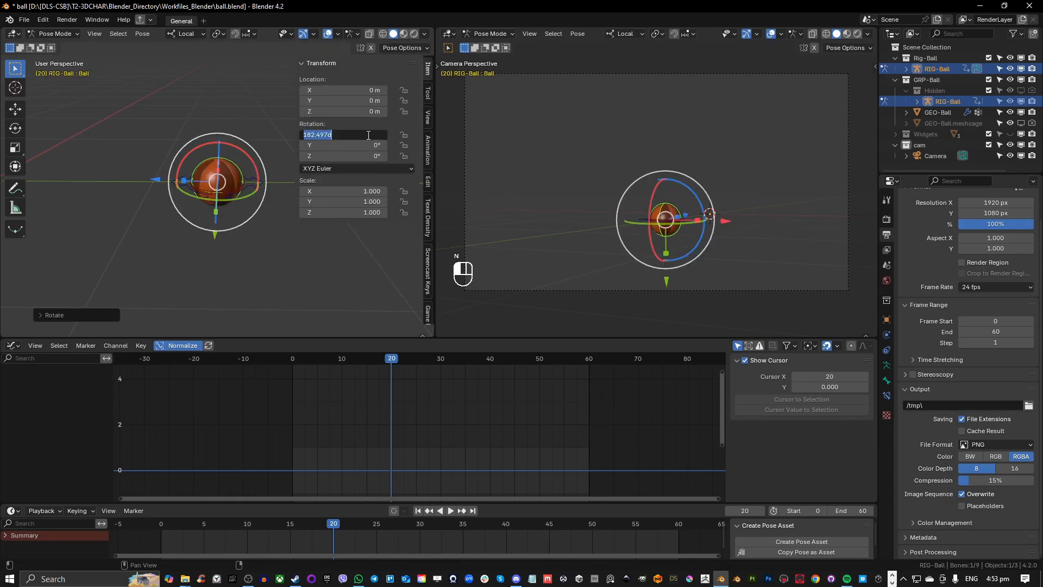
key("Return")
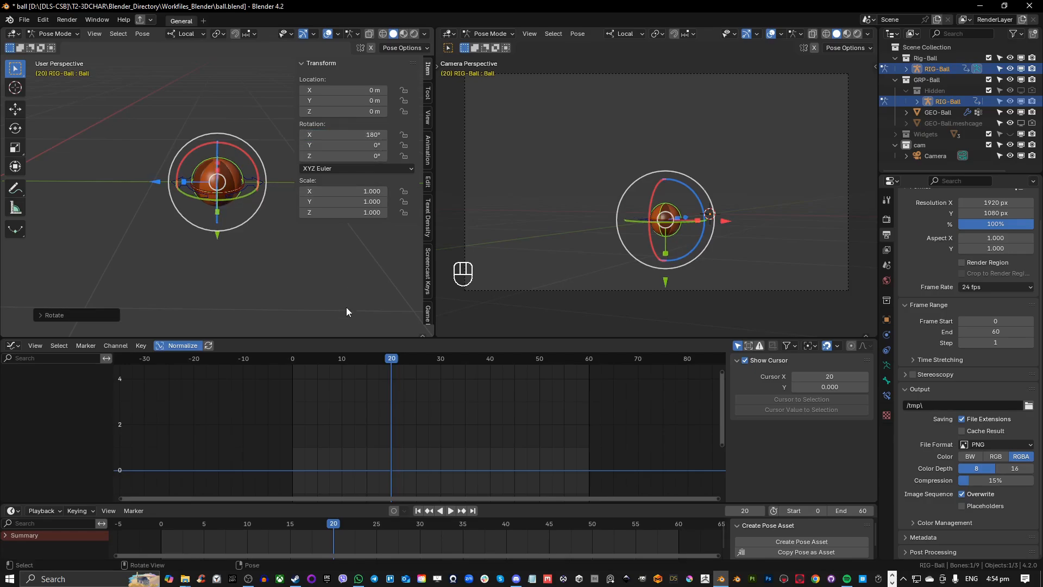
key("i")
Step: At frame 0, set the Ball control's X rotation to 0° and keyframe it
left_click_drag(375, 360, 294, 367)
scroll(223, 218, "down", 5)
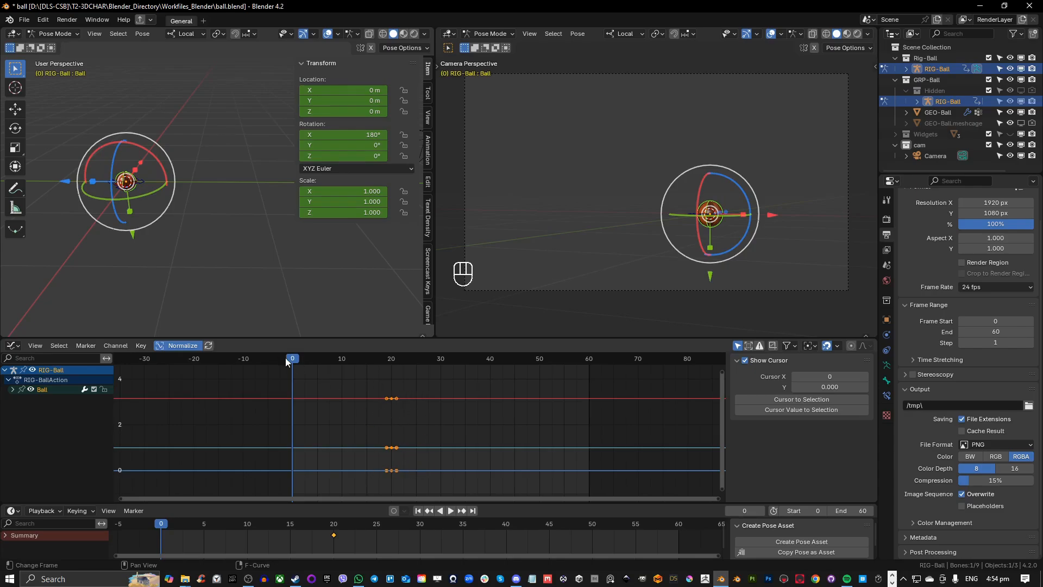
key("i")
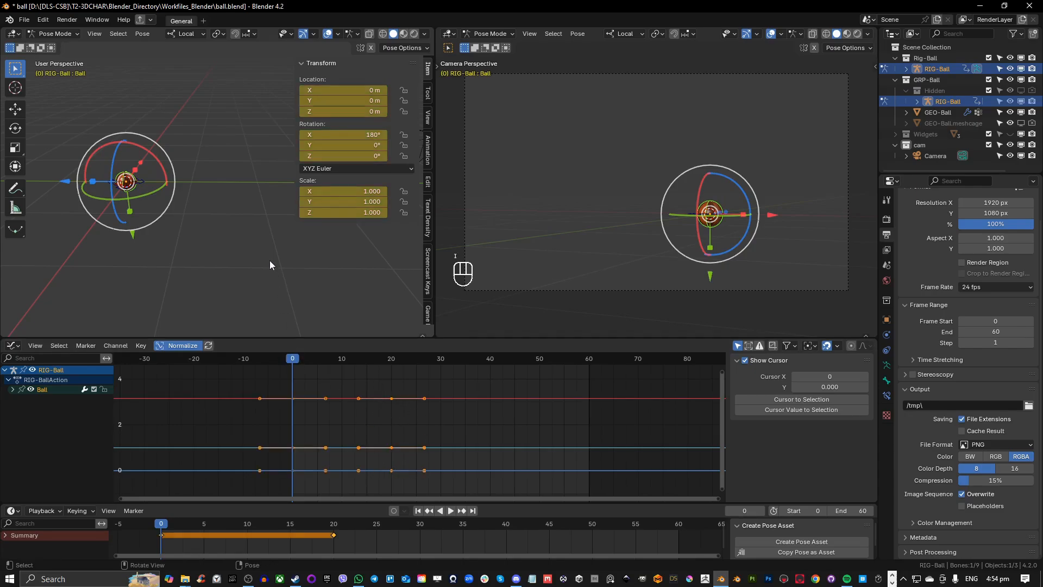
double_click(359, 135)
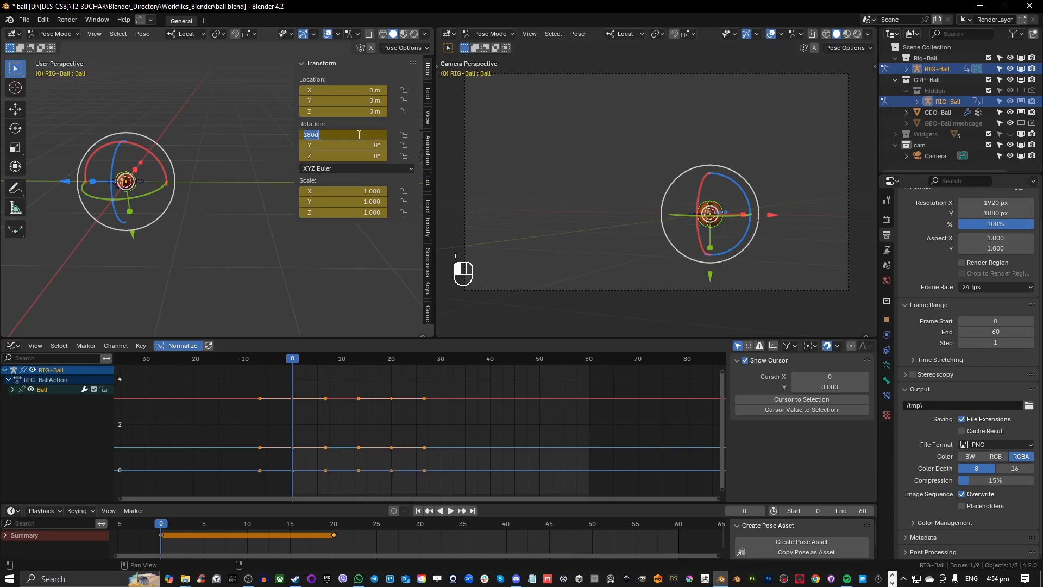
type("0")
key("Return")
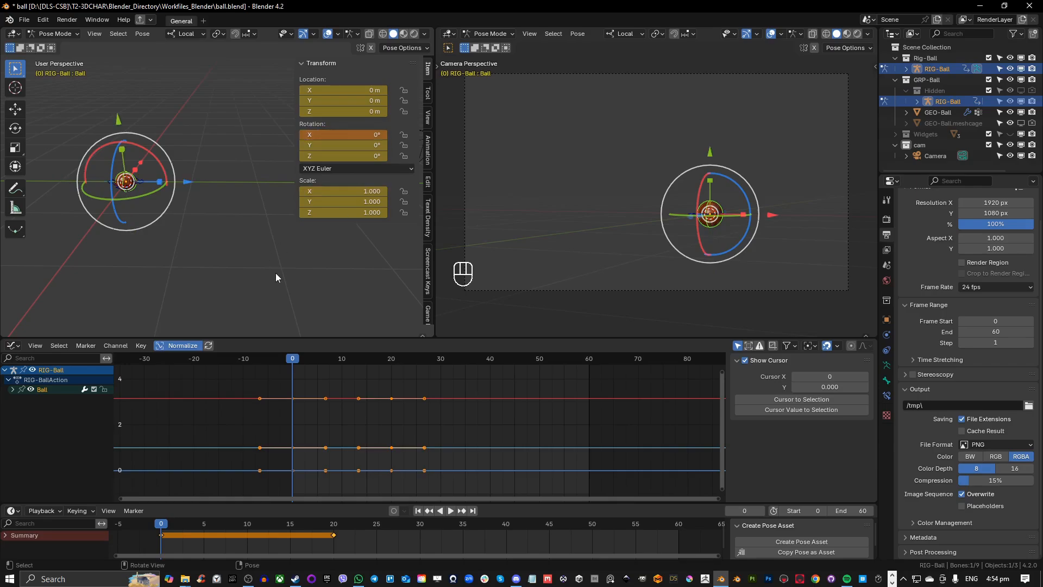
key("i")
Step: At frame 35, add 180° to the Ball control's X rotation, making it 360°, and insert a keyframe
left_click_drag(293, 361, 450, 367)
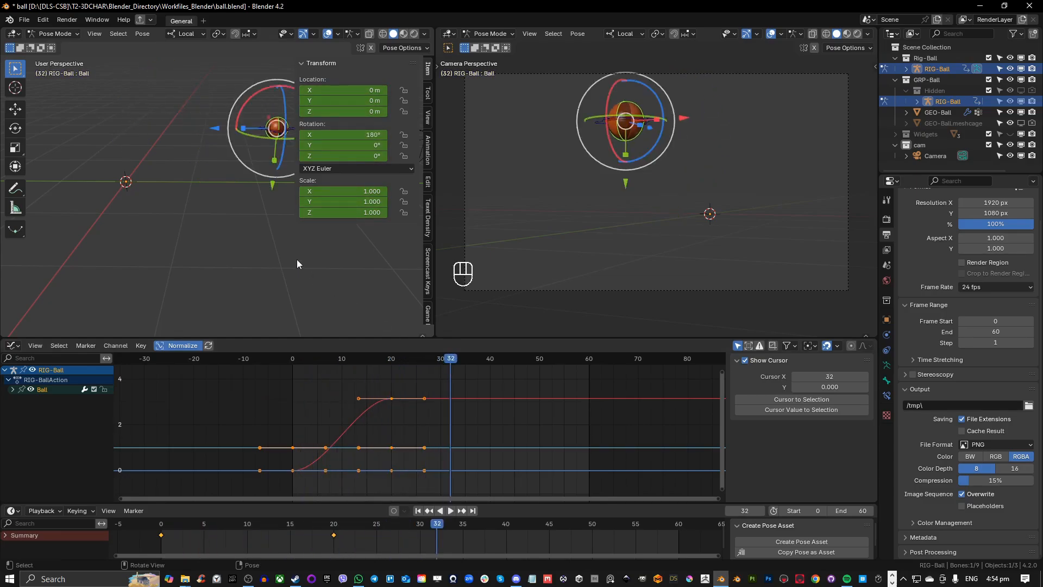
middle_click_drag(249, 240, 204, 239, "shift")
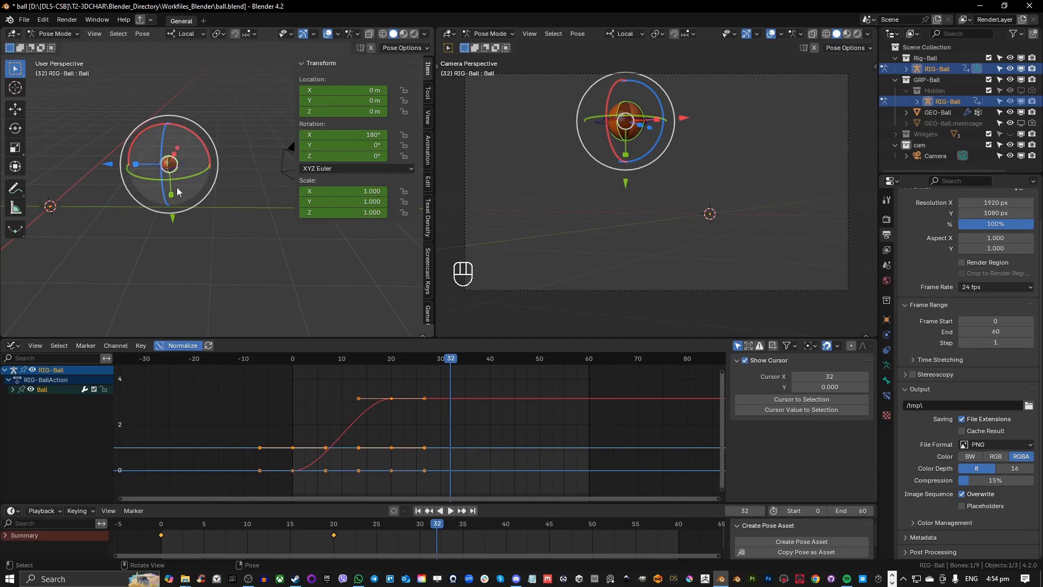
key("space")
left_click_drag(484, 361, 466, 362)
middle_click_drag(227, 232, 280, 222, "shift")
scroll(271, 244, "up", 2)
scroll(274, 255, "down", 1)
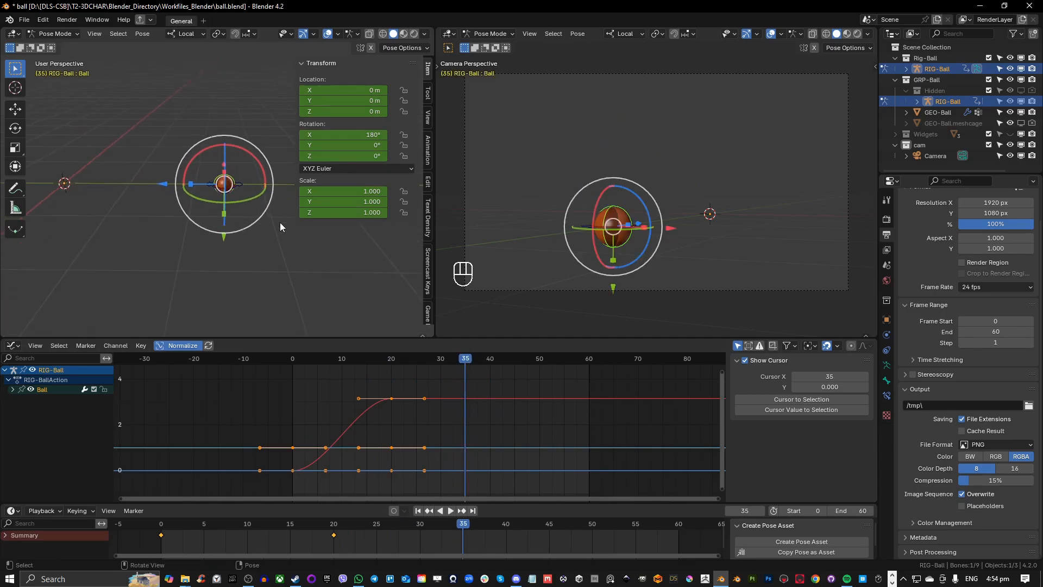
scroll(276, 231, "up", 2)
scroll(276, 230, "down", 1)
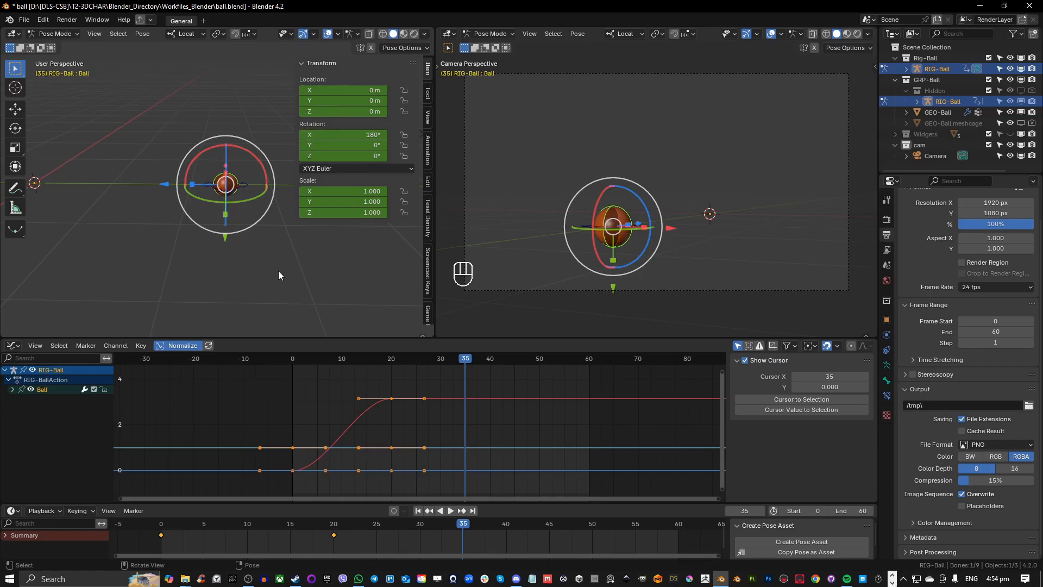
middle_click_drag(315, 263, 323, 243)
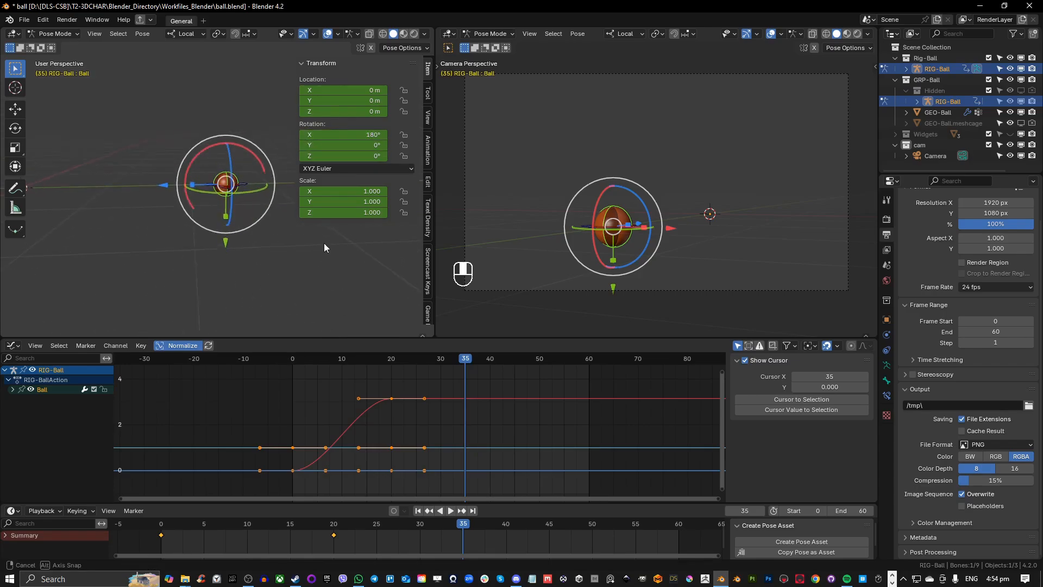
left_click(355, 134)
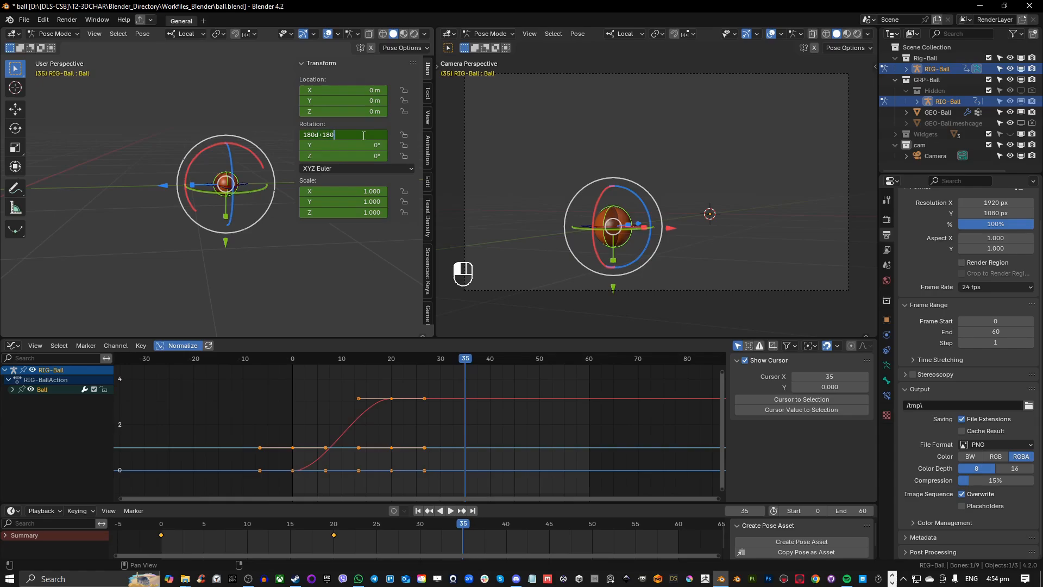
key("Return")
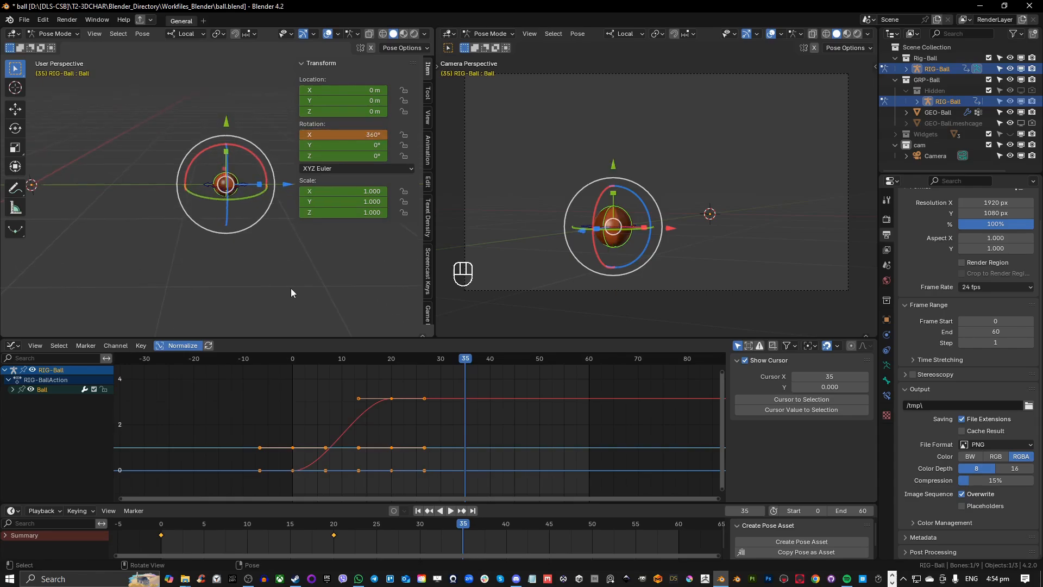
key("i")
Step: At frame 45, add 90° to the Ball control's X rotation, making it 450°, and insert a keyframe
scroll(433, 417, "down", 2)
scroll(432, 414, "down", 2)
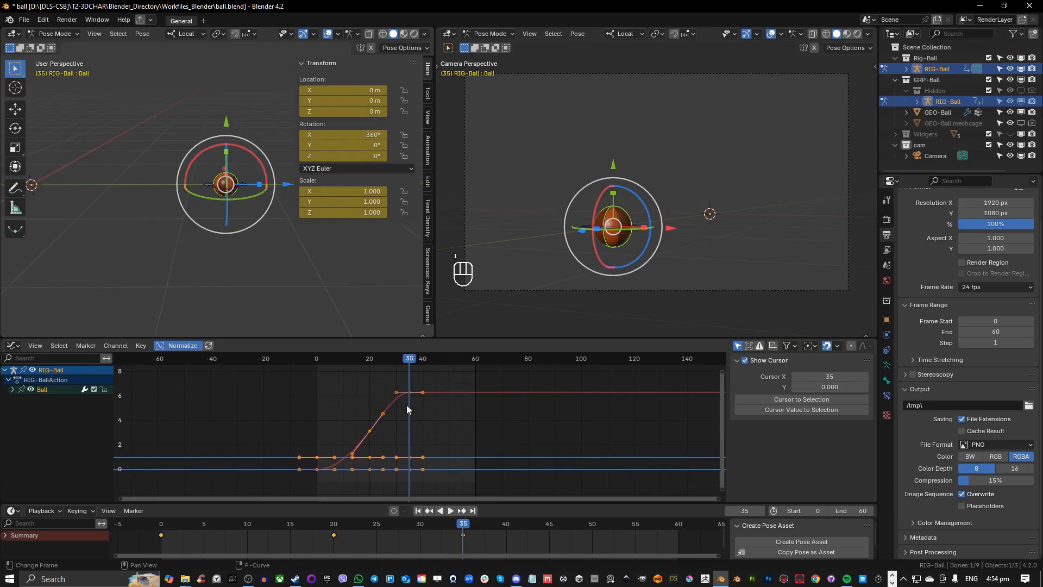
mouse_move(410, 363)
left_mouse_down()
mouse_move(329, 366)
mouse_move(429, 365)
left_mouse_up()
middle_click_drag(304, 288, 256, 291)
mouse_move(429, 365)
left_mouse_down()
mouse_move(404, 360)
mouse_move(438, 361)
mouse_move(393, 367)
mouse_move(436, 367)
left_mouse_up()
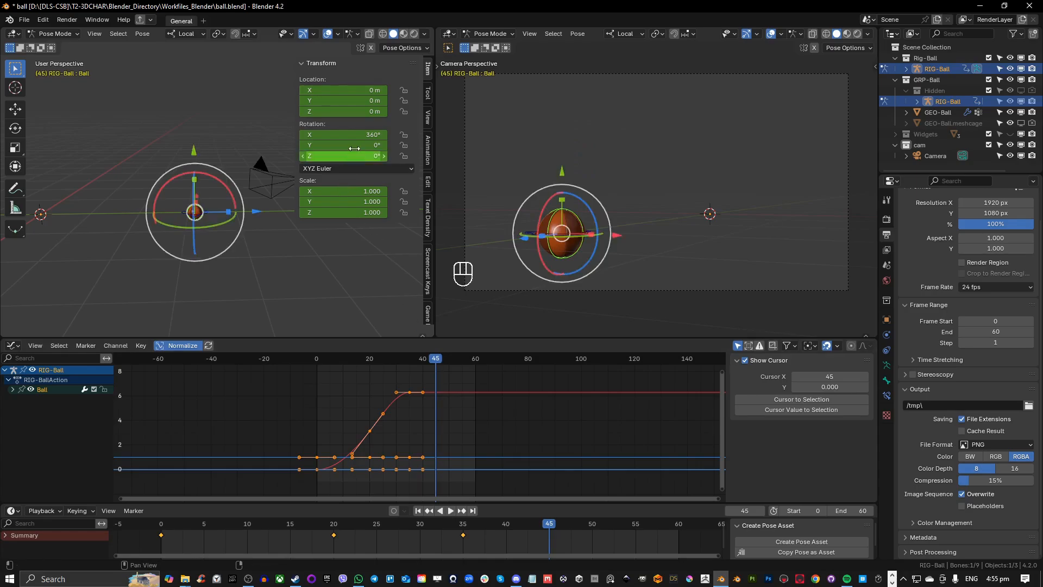
left_click(362, 136)
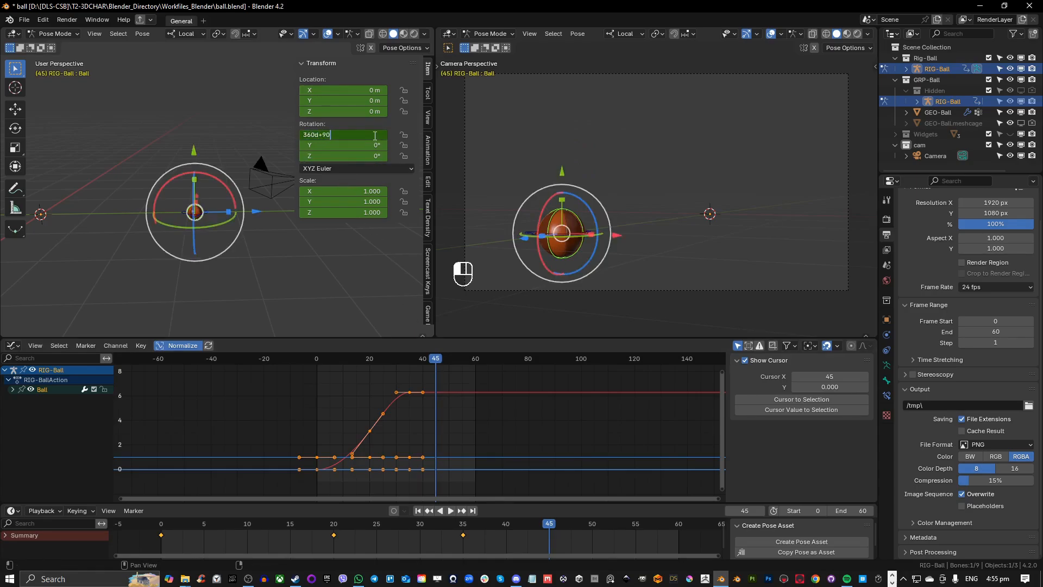
type("+90")
key("Return")
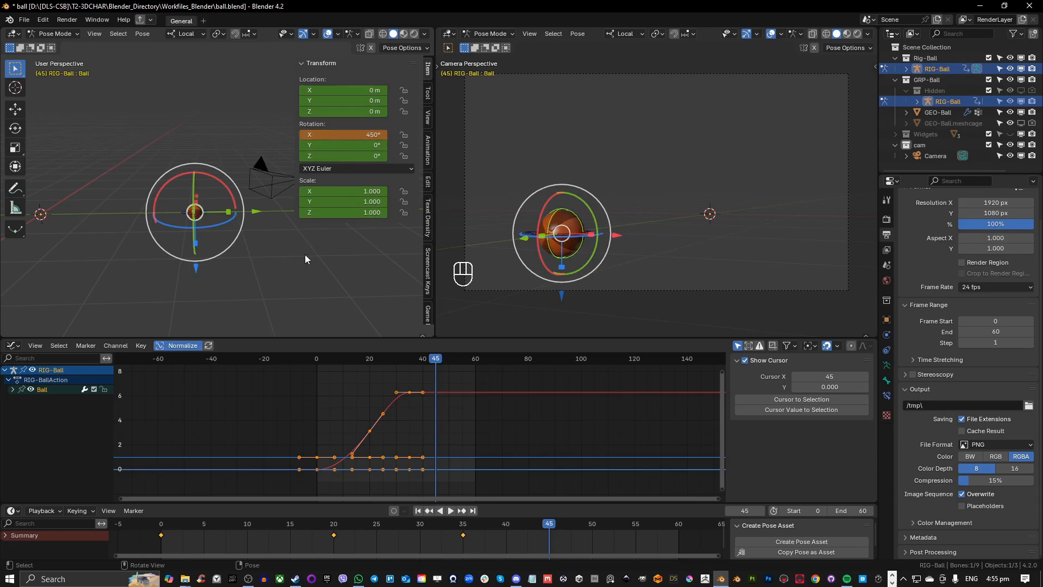
key("i")
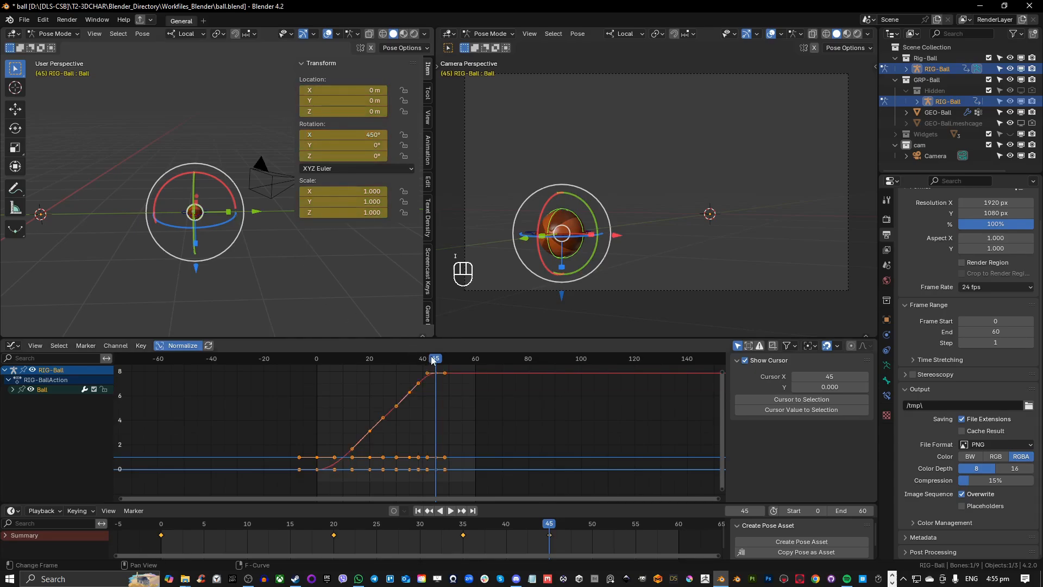
Step: Play back the animation from the early frames to check the ball's spin
left_click(373, 360)
key("space")
left_click_drag(373, 361, 334, 364)
key("space")
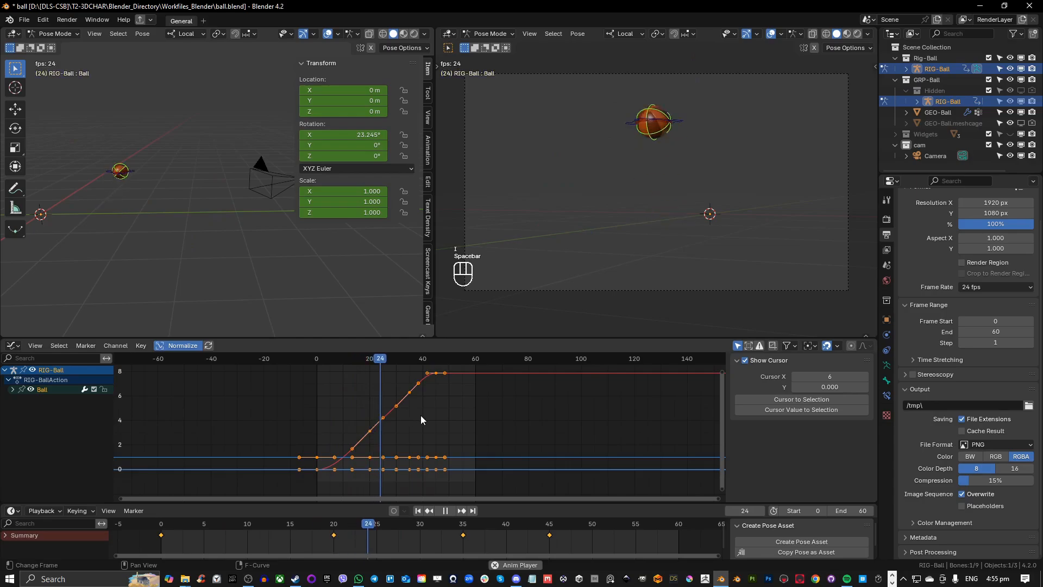
key("space")
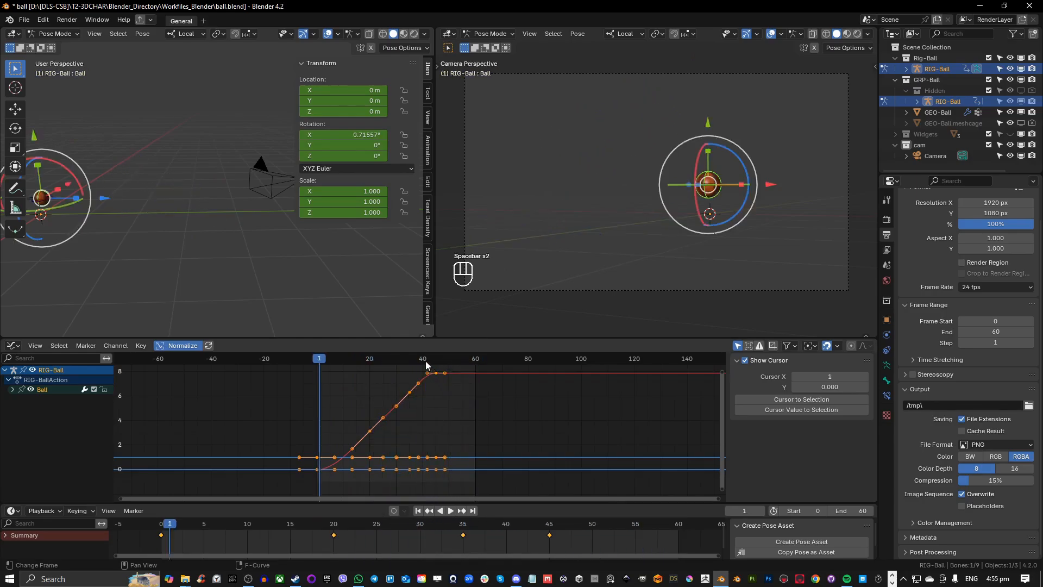
Step: At frame 52, try subtracting 45° from the Ball control's X rotation, making it 405°, with a keyframe, and undo the keyframe
left_click(439, 362)
left_click_drag(439, 363, 455, 371)
double_click(372, 135)
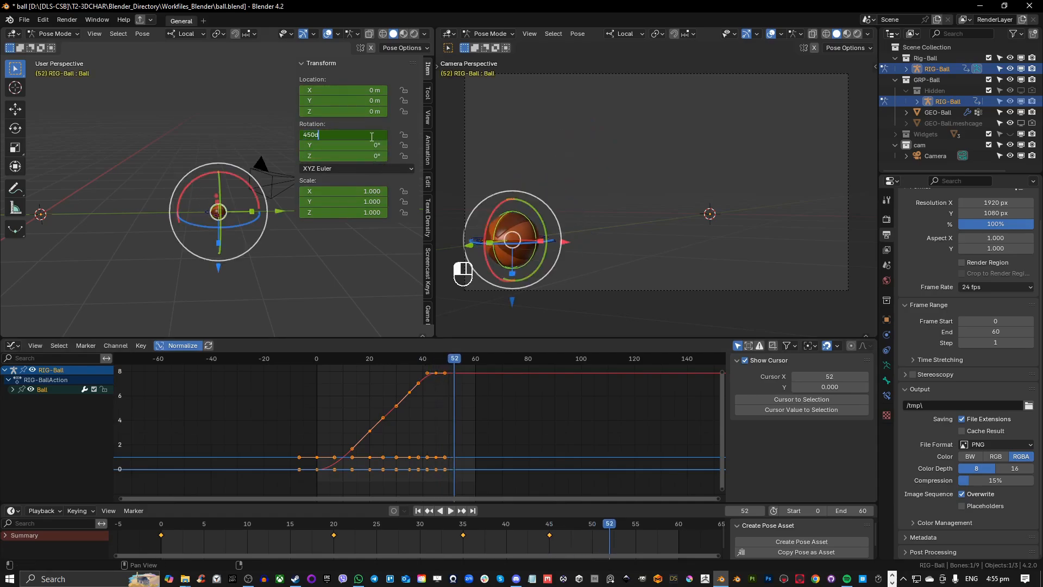
type("-45")
key("Return")
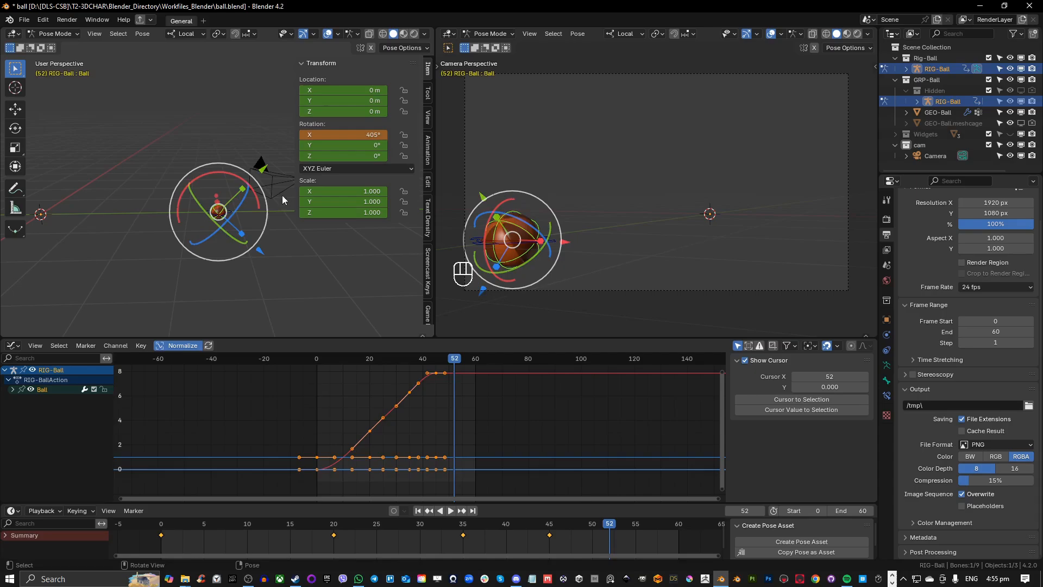
key("i")
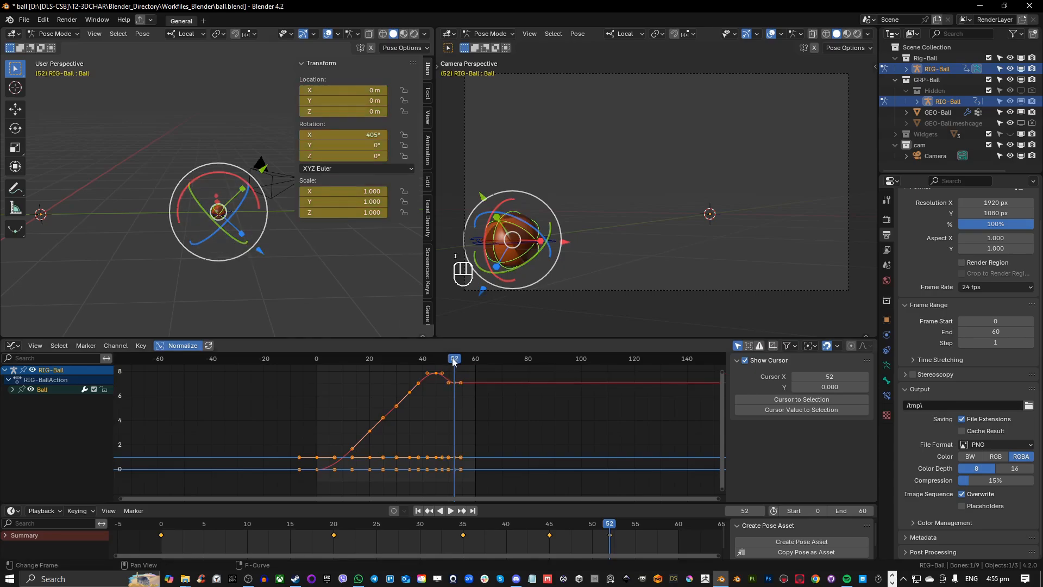
key("ctrl+z")
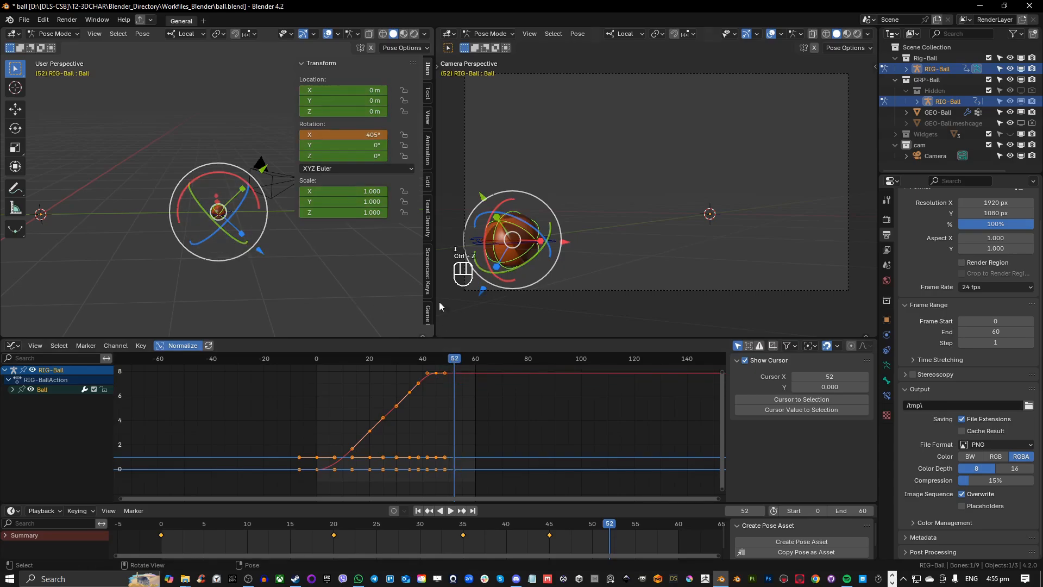
Step: Try subtracting 90° from the Ball control's X rotation at frame 52, making it 315°, with a keyframe
double_click(359, 134)
type("-90")
key("Return")
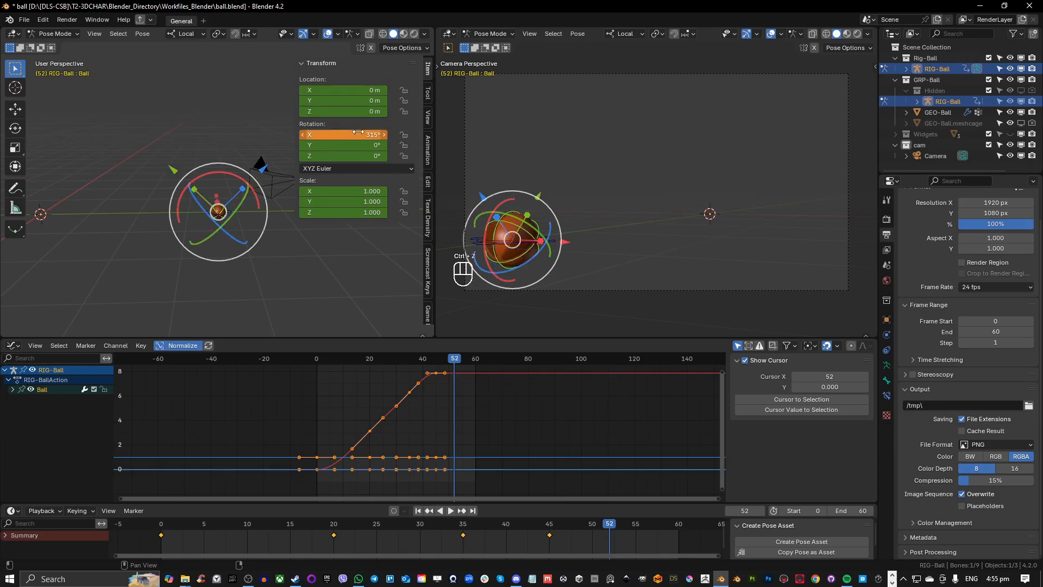
key("i")
Step: At frame 52, add 90° to the Ball control's X rotation, making it 540°, and insert a keyframe
left_click_drag(445, 360, 455, 359)
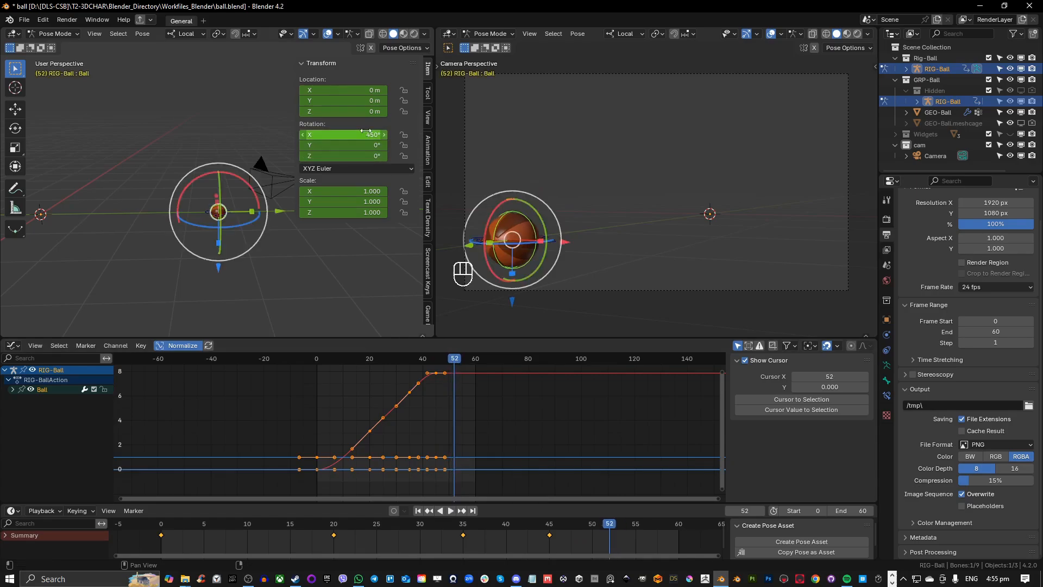
left_click(369, 136)
type("+9")
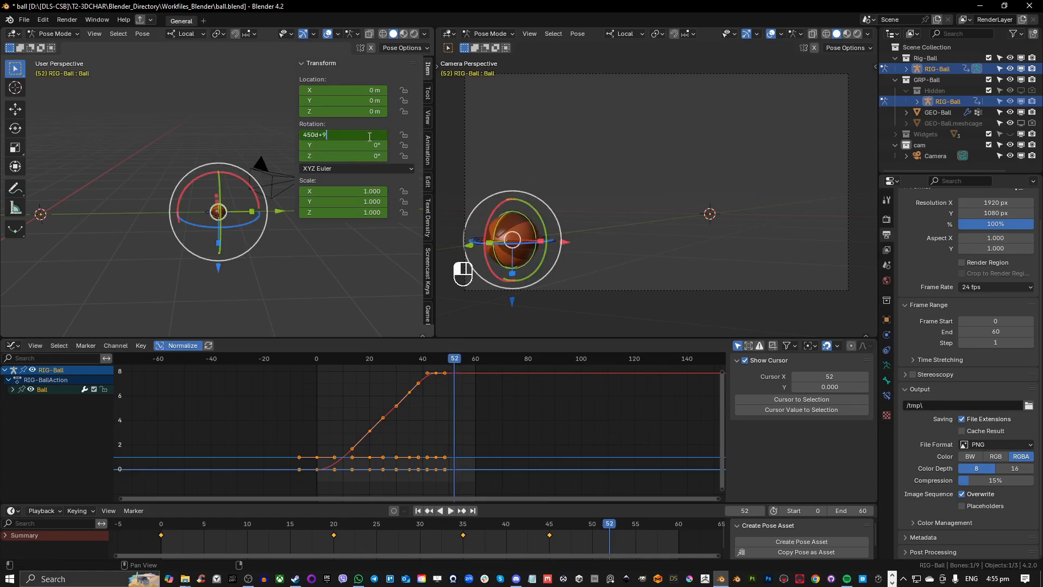
type("0")
key("Return")
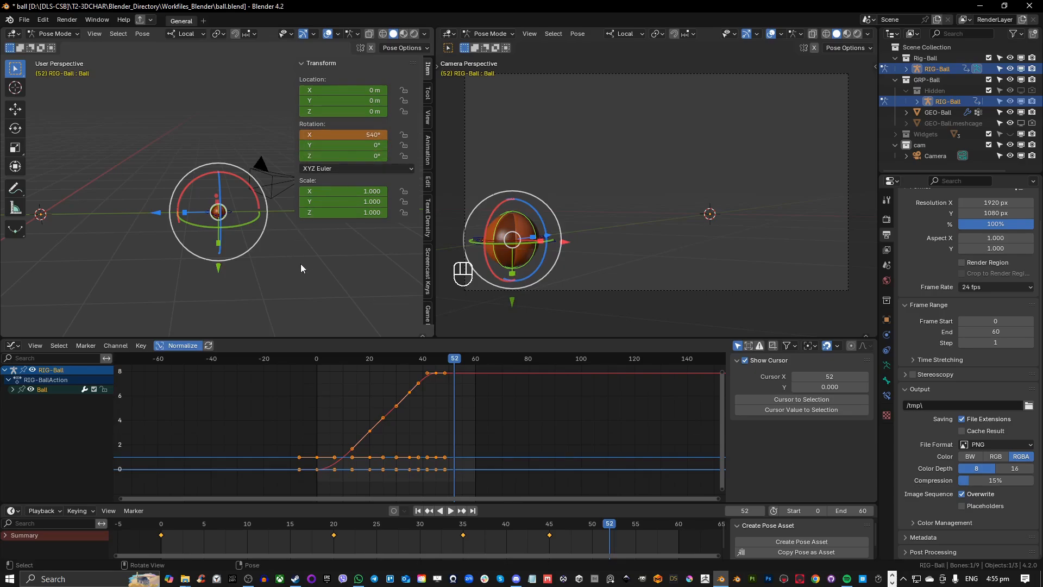
key("i")
Step: Play back the animation from the start to check the spin with the frame 52 rotation key
scroll(490, 419, "down", 1)
middle_click_drag(490, 419, 449, 436)
left_click_drag(411, 361, 307, 370)
key("space")
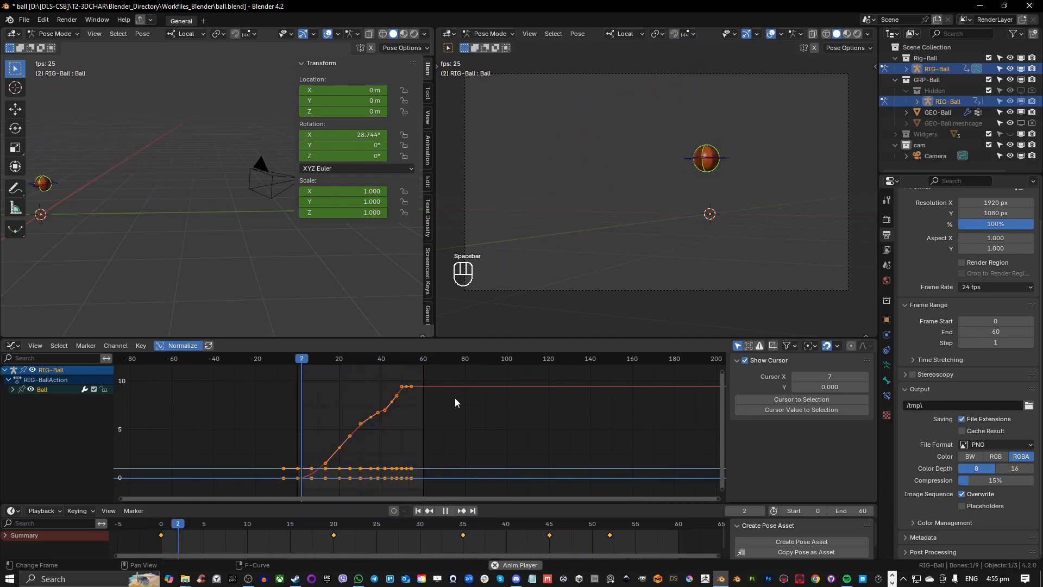
left_click(284, 272)
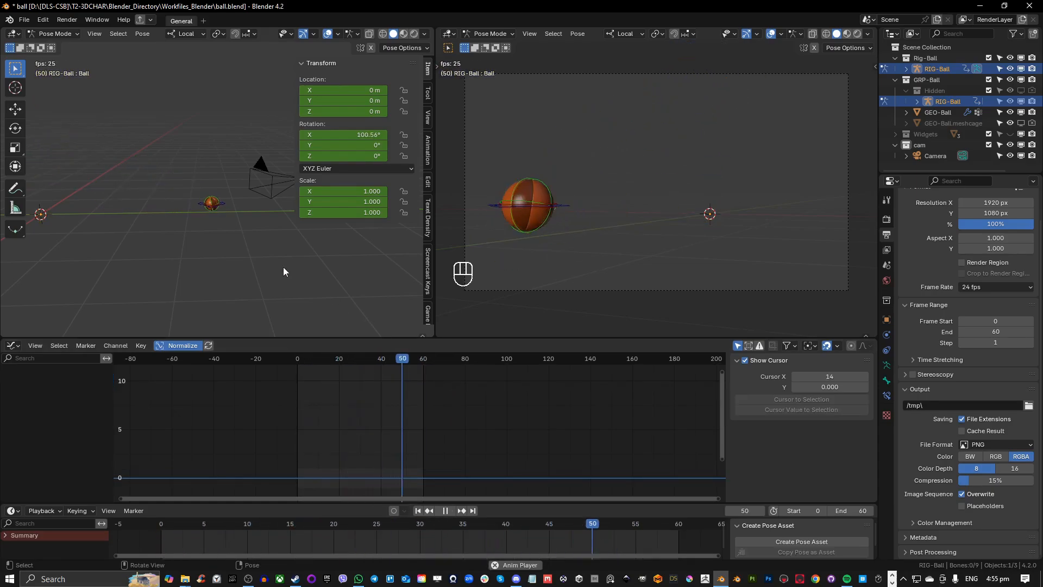
Step: Select all of the rig's controls and show their animation curves in a maximized Graph Editor
key("a")
scroll(458, 403, "up", 4)
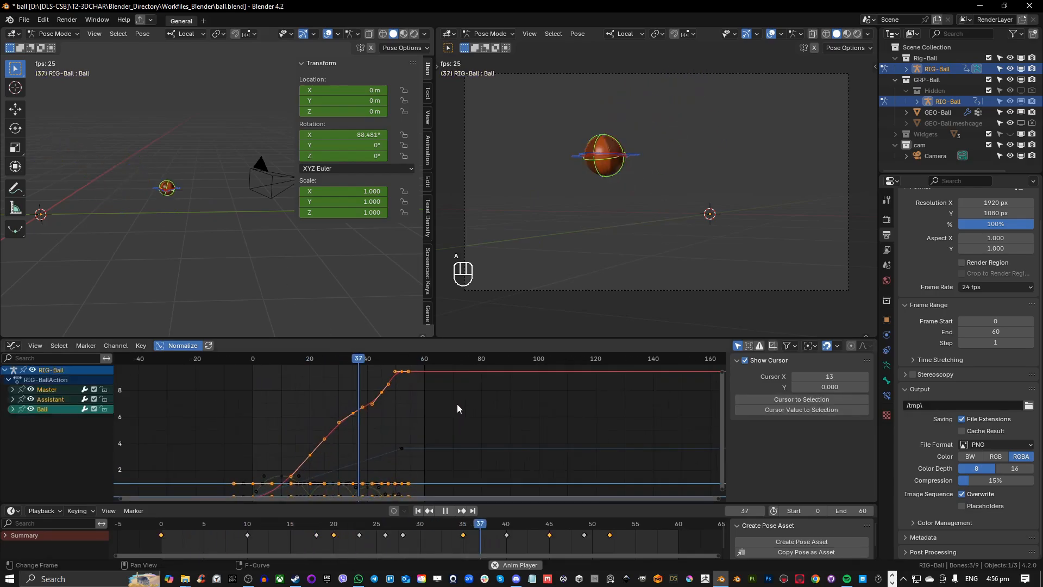
middle_click_drag(440, 405, 492, 401)
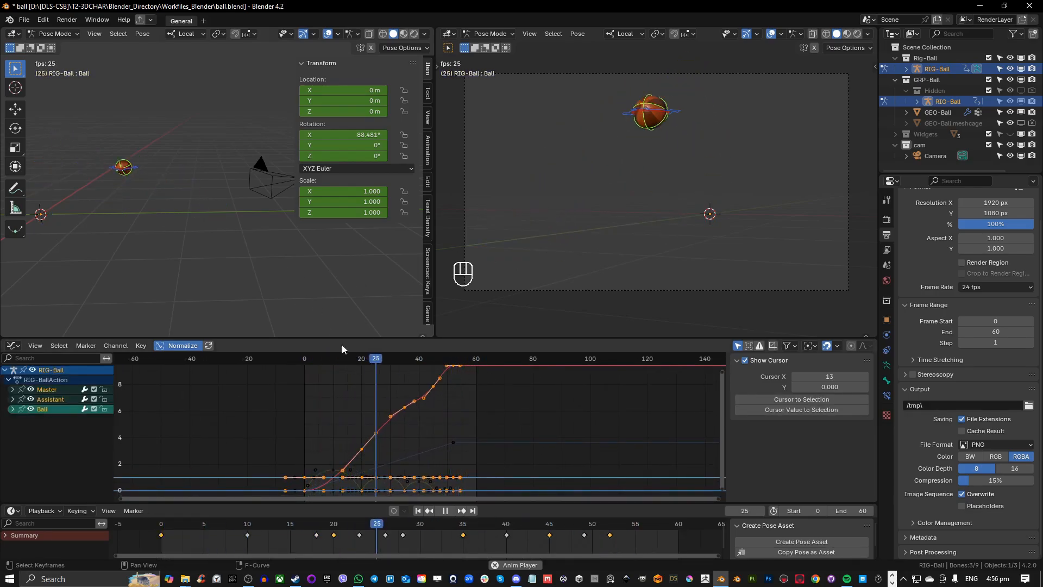
scroll(455, 396, "down", 1)
key("ctrl+space")
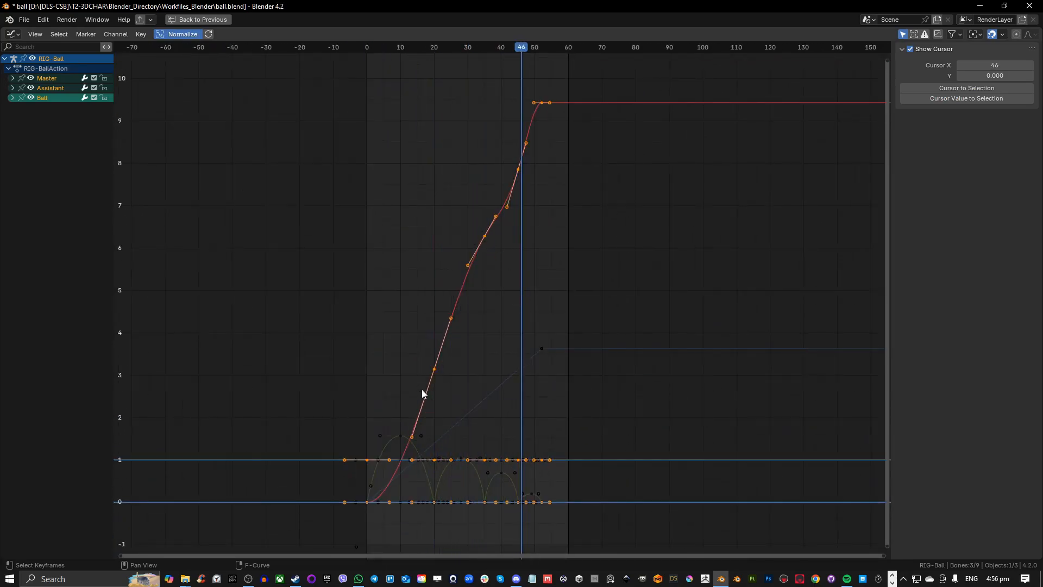
Step: Move the Ball's X rotation key from frame 45 to frame 44 and rotate its handles to smooth the curve
left_click(509, 206)
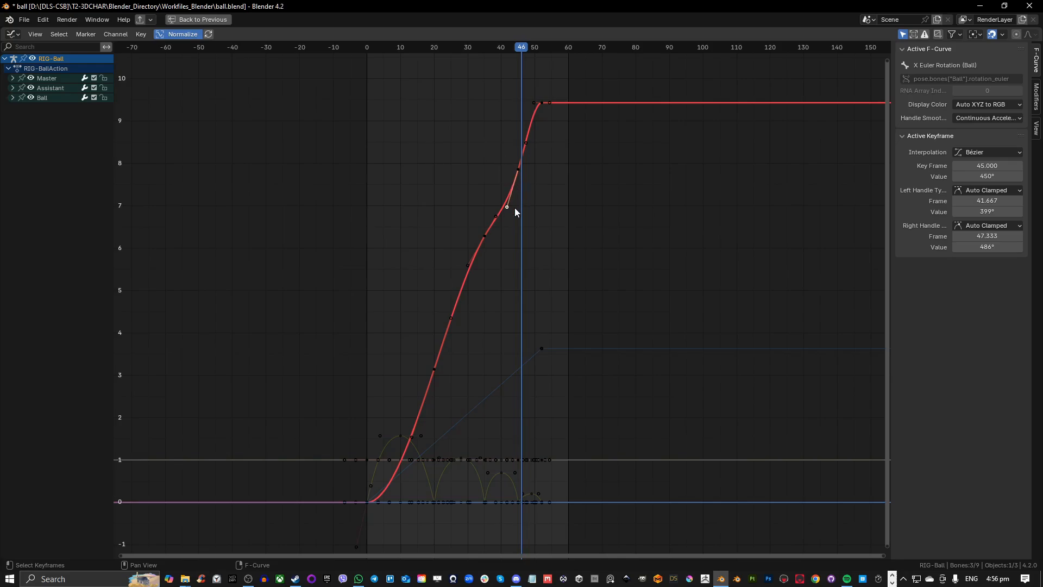
key("Delete")
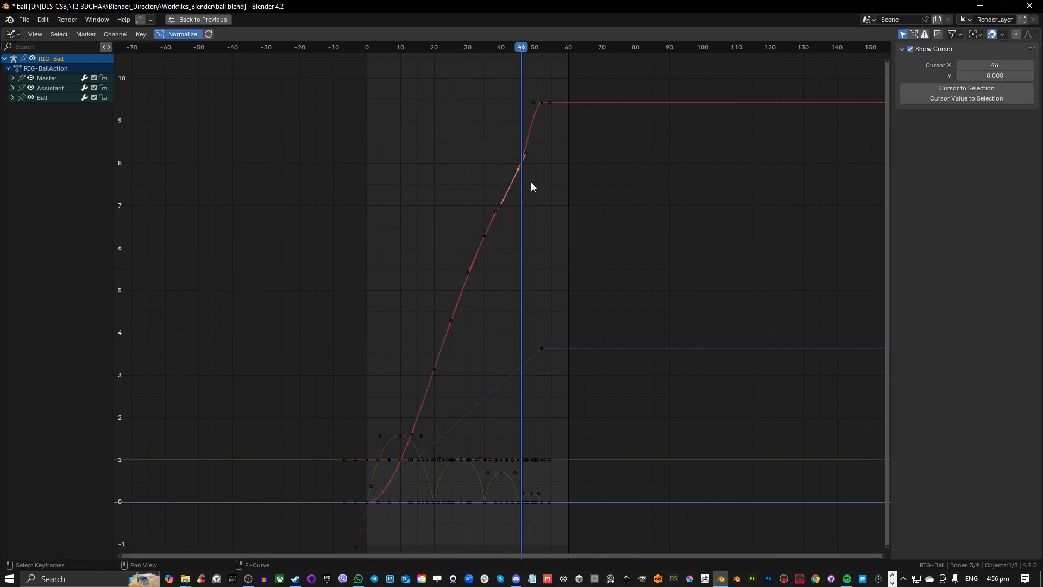
key("g")
left_click(529, 176)
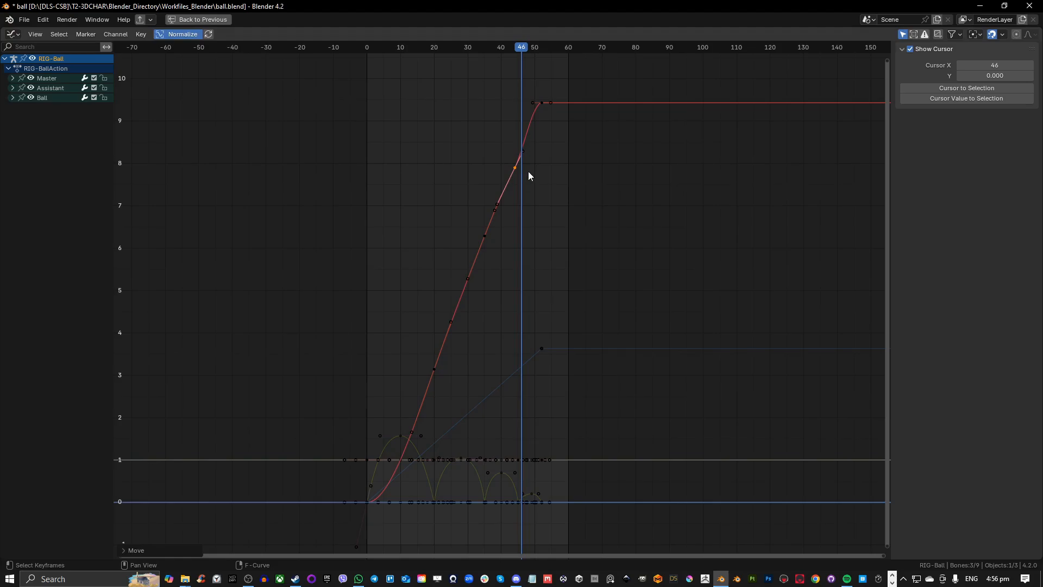
key("r")
left_click(547, 194)
key("ctrl+space")
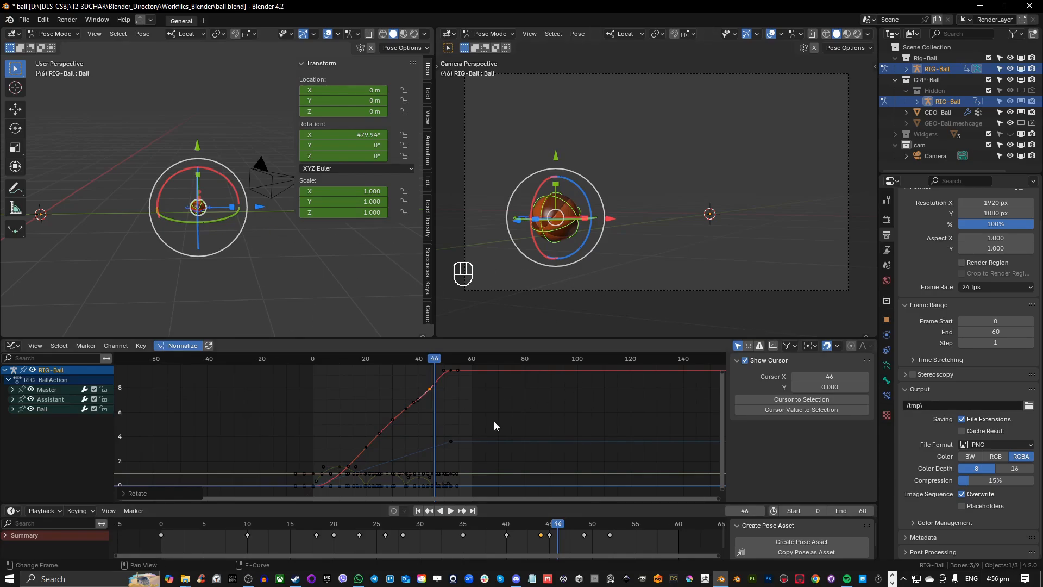
key("ctrl+space")
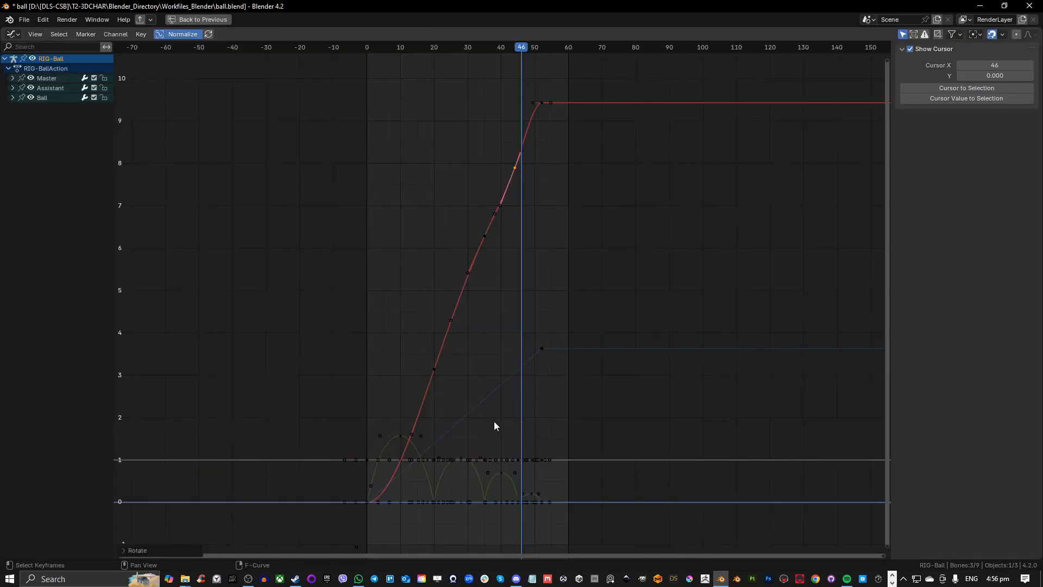
key("ctrl+space")
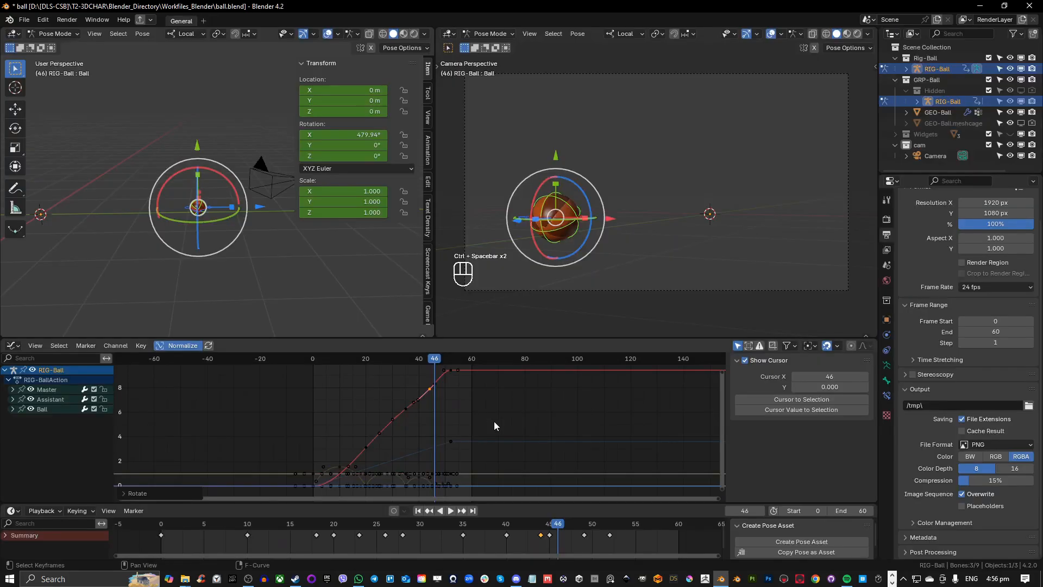
key("ctrl+space")
key("ctrl+space")
key("ctrl+space")
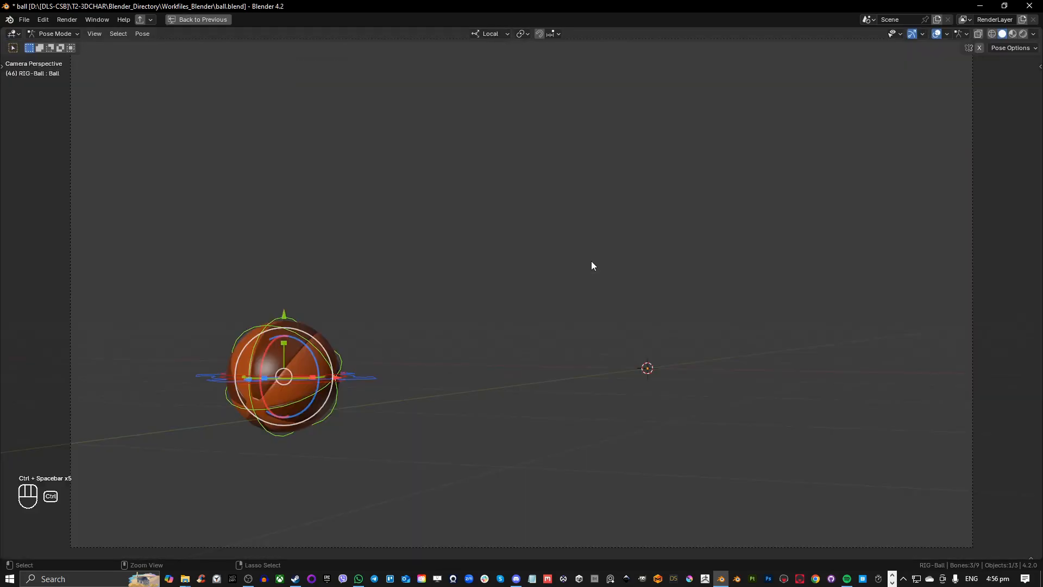
key("ctrl+space")
key("ctrl+space")
key("ctrl+space")
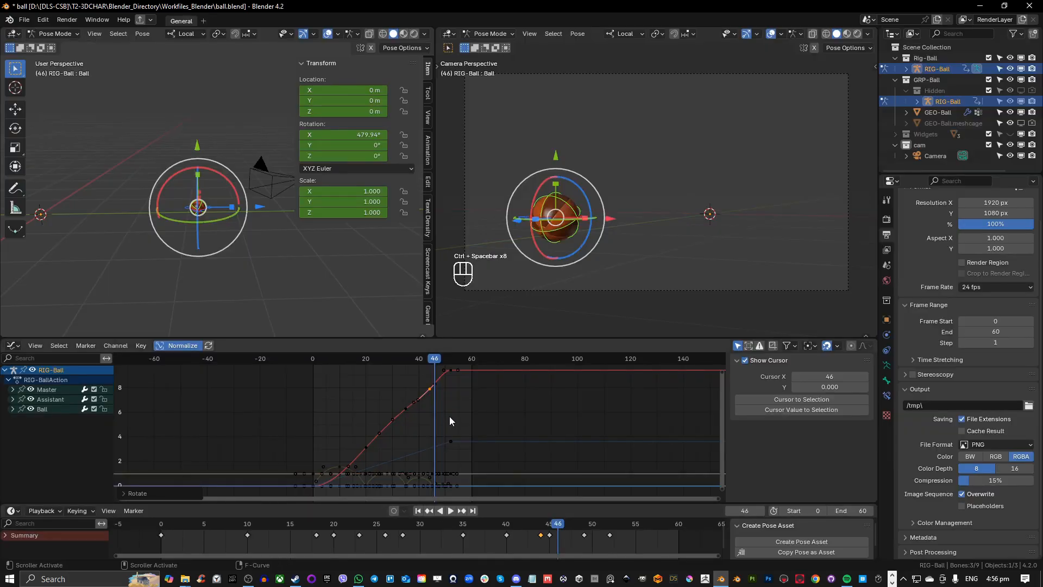
Step: Move the Ball's X rotation key from frame 44 to frame 43 in the maximized Graph Editor, and restore the normal layout
key("ctrl+space")
left_click(515, 169)
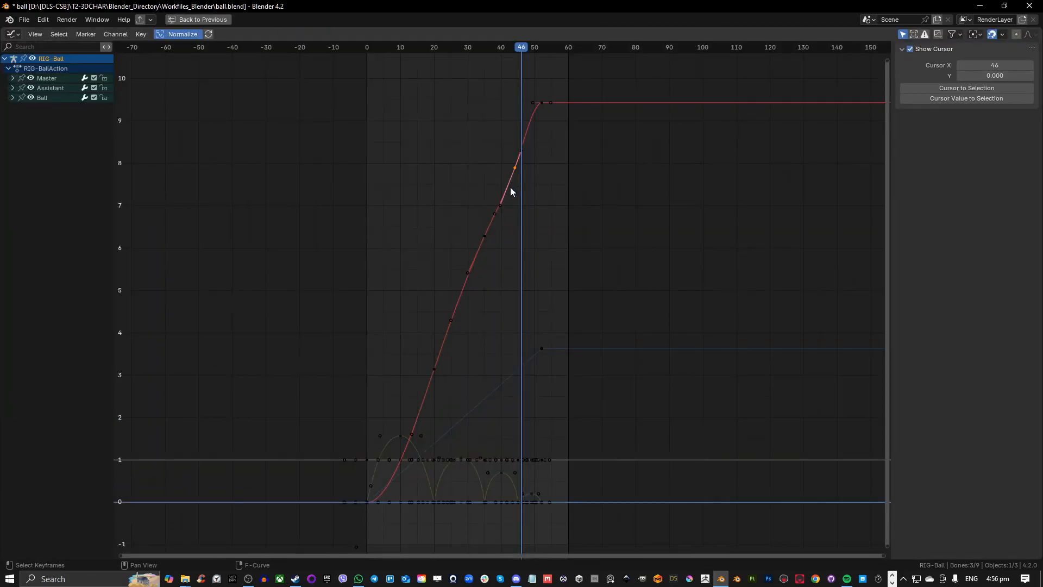
key("g")
left_click(510, 180)
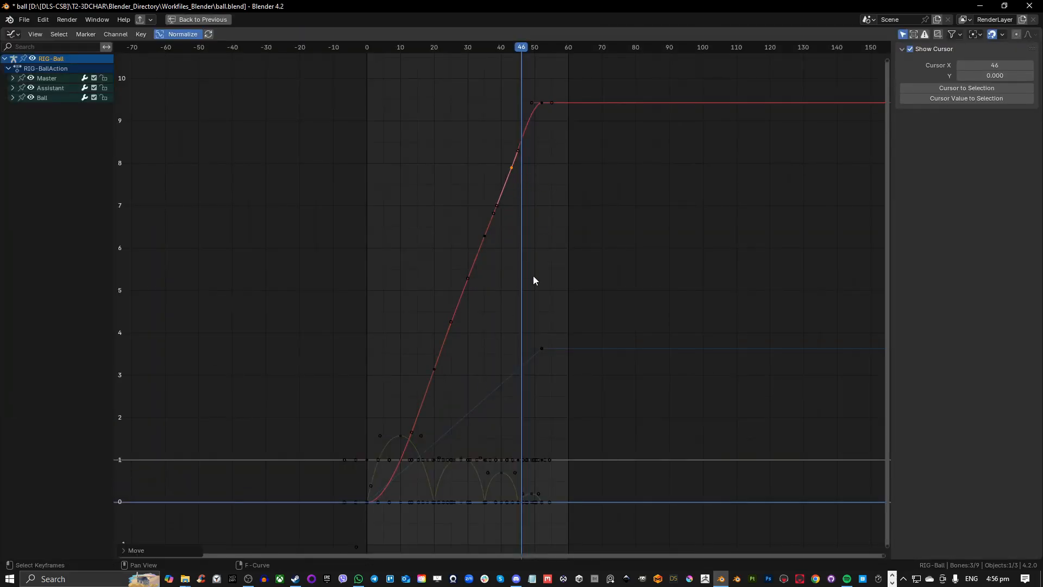
key("ctrl+space")
Step: Play back the animation with overlays hidden in the camera view to check the smoothed spin
key("space")
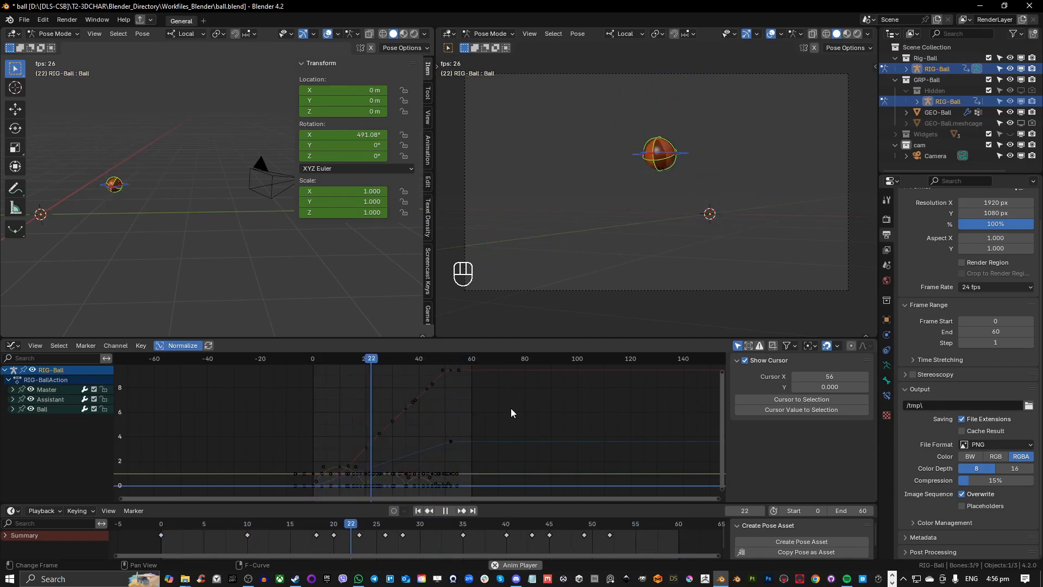
left_click(285, 278)
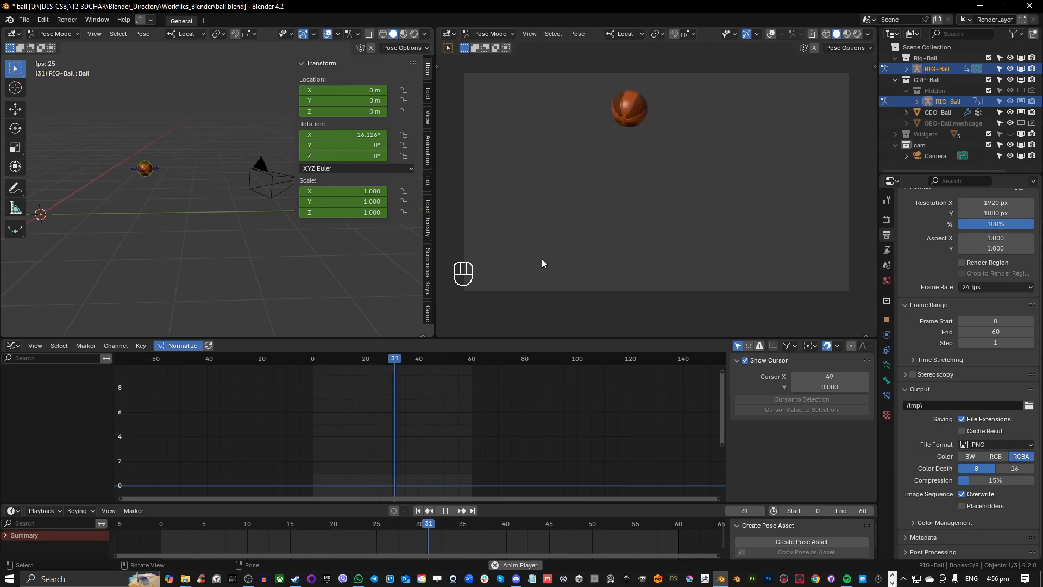
key("Escape")
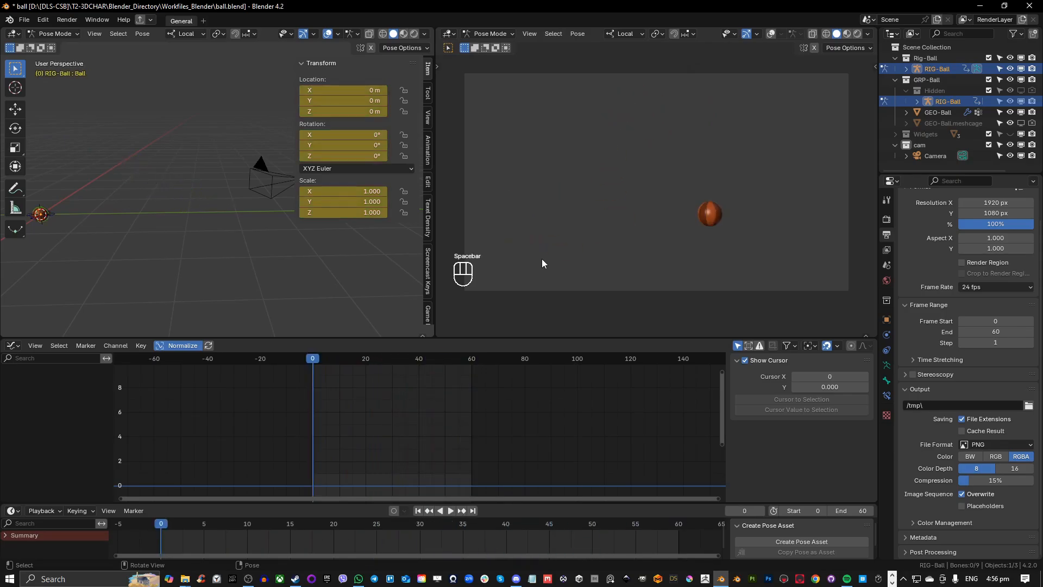
Step: At frame 54, rotate the Ball control slightly further around X to 552.8° and insert a keyframe
key("a")
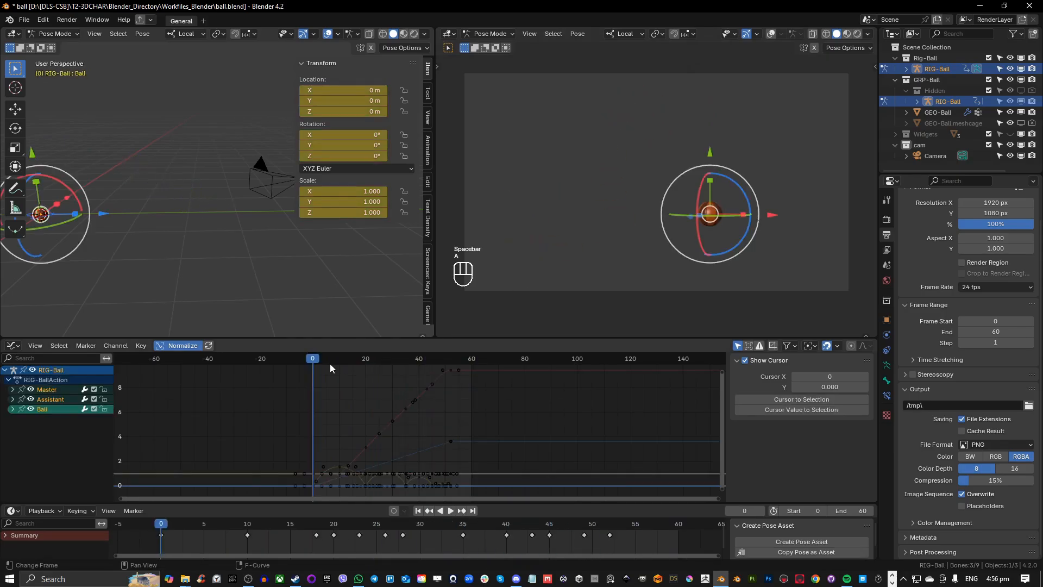
left_click_drag(330, 364, 455, 370)
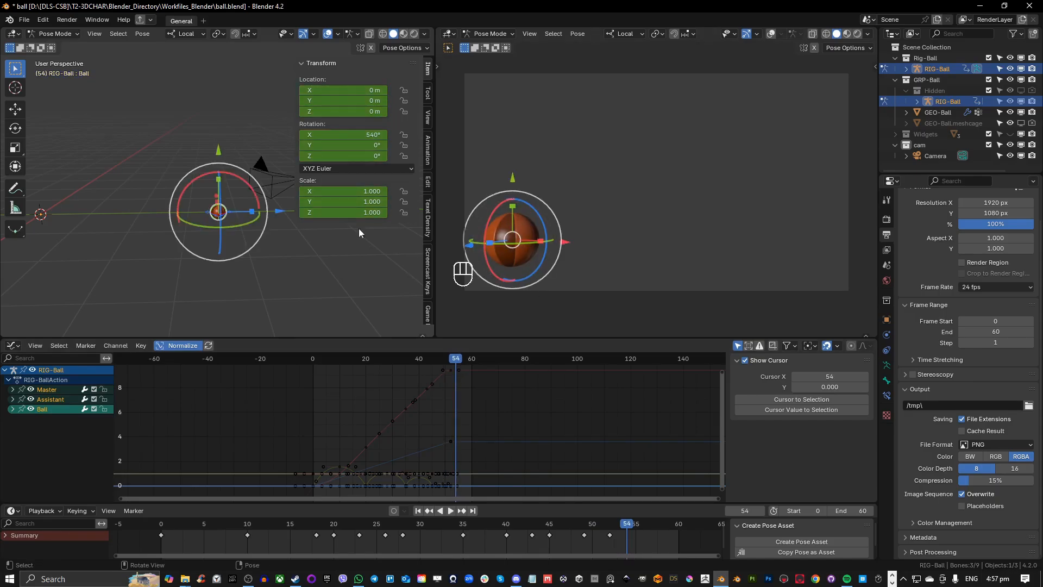
scroll(304, 256, "up", 4)
middle_click_drag(288, 246, 242, 182, "shift")
scroll(278, 207, "up", 4)
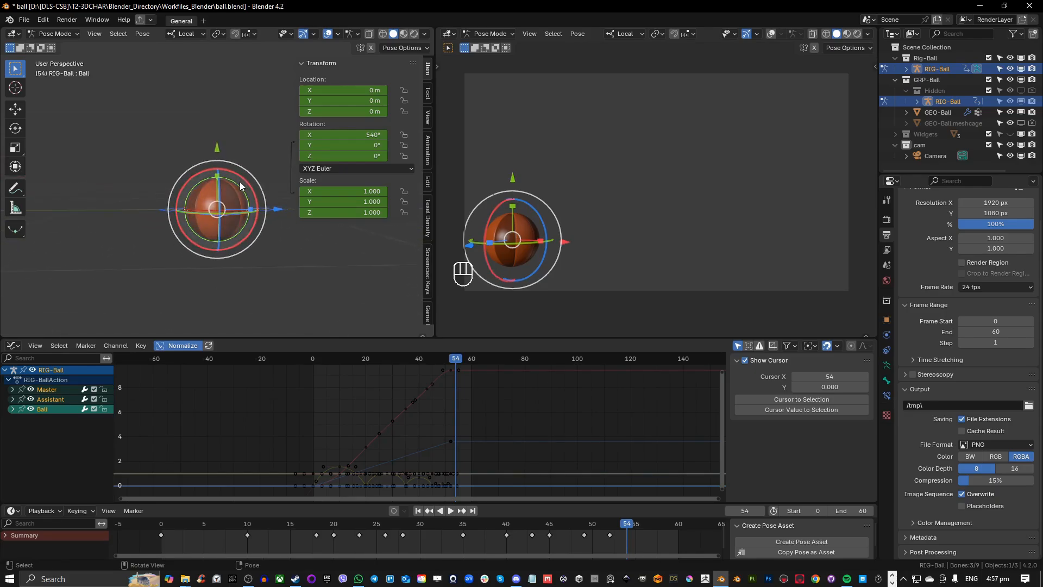
key("ctrl+z")
key("ctrl+z")
key("ctrl+z")
key("ctrl+z")
left_click(15, 128)
left_click_drag(240, 177, 250, 182)
key("i")
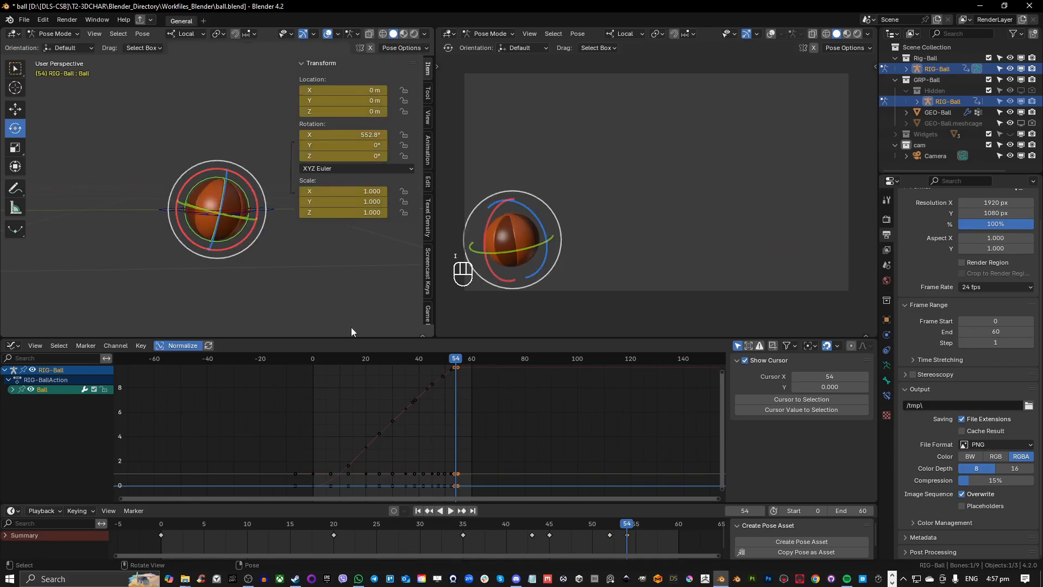
Step: Move the Ball's last keyframe from frame 54 to frame 57 and play back the animation to check the final roll
key("space")
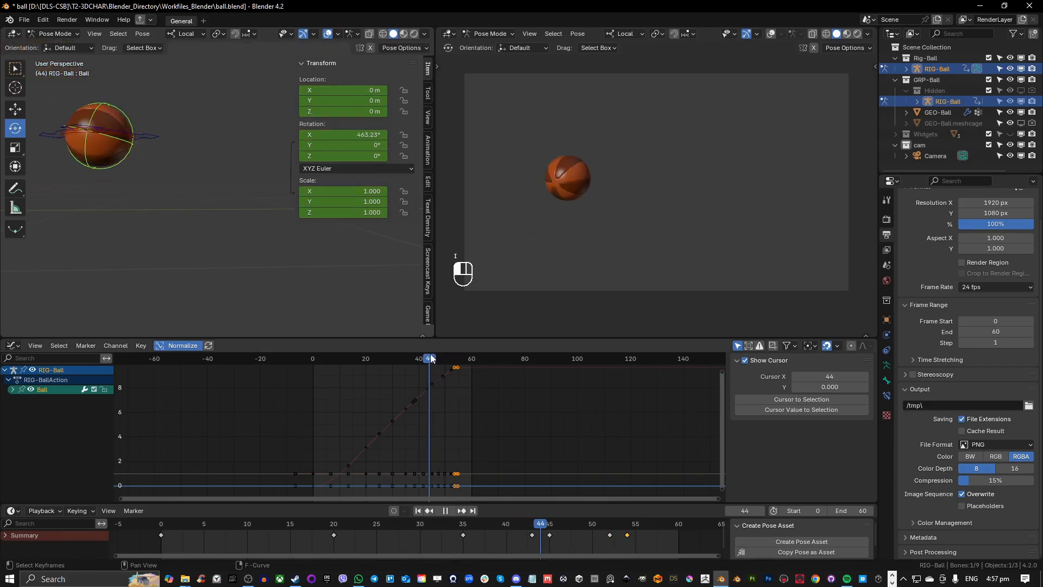
key("space")
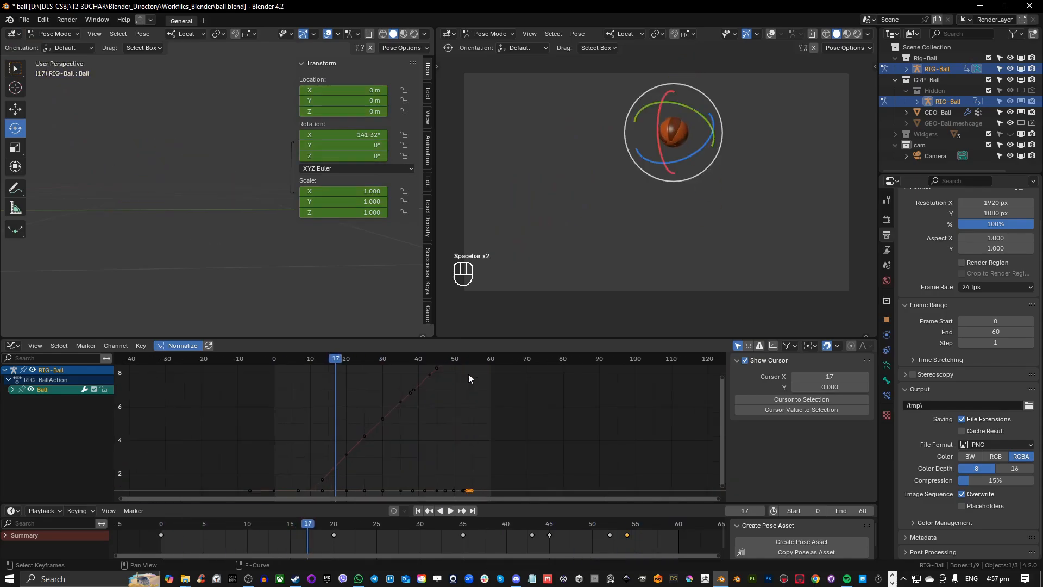
scroll(484, 423, "up", 3)
scroll(618, 529, "down", 1)
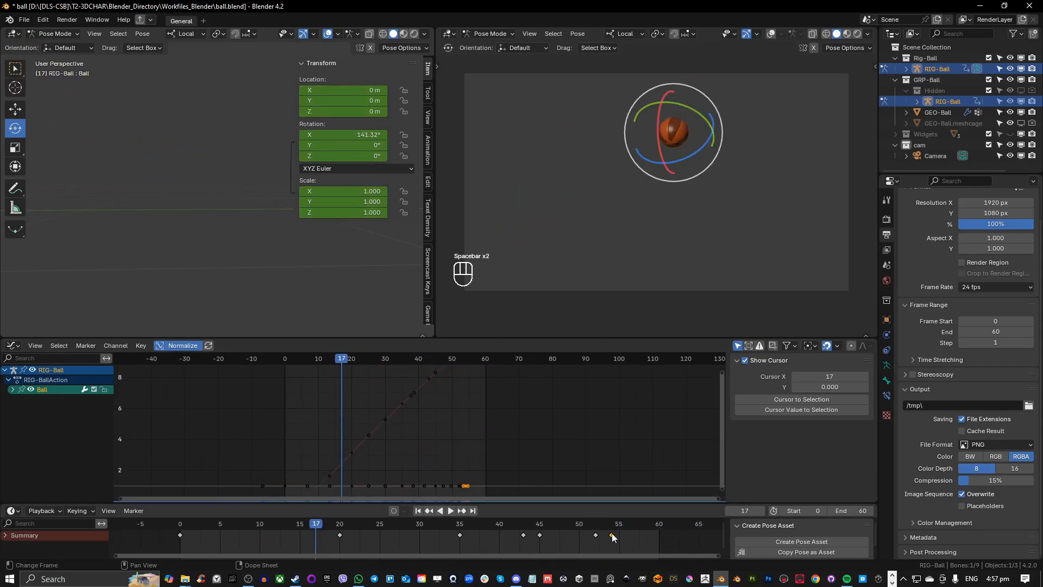
left_click_drag(617, 540, 644, 540)
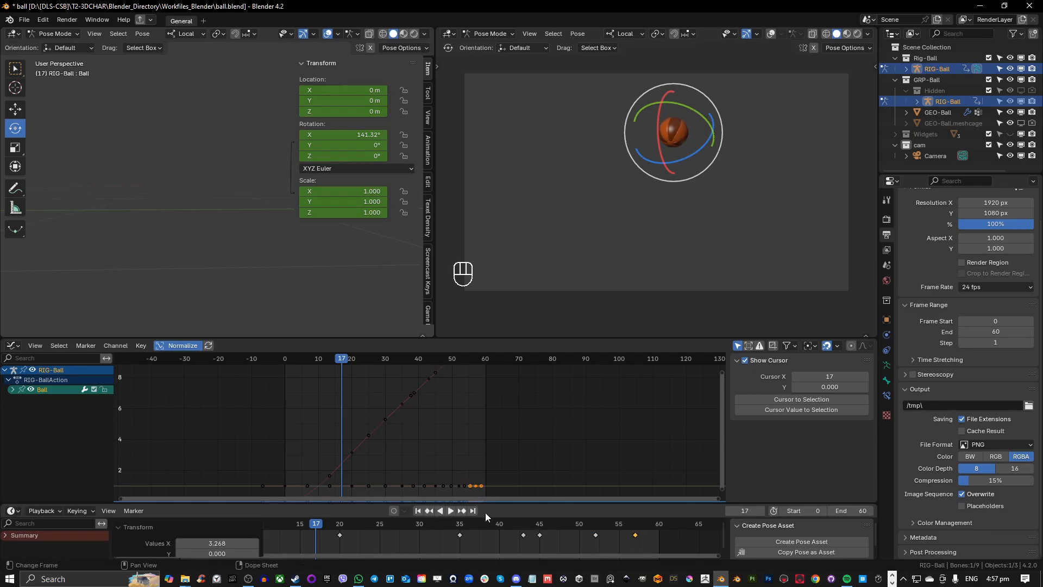
key("space")
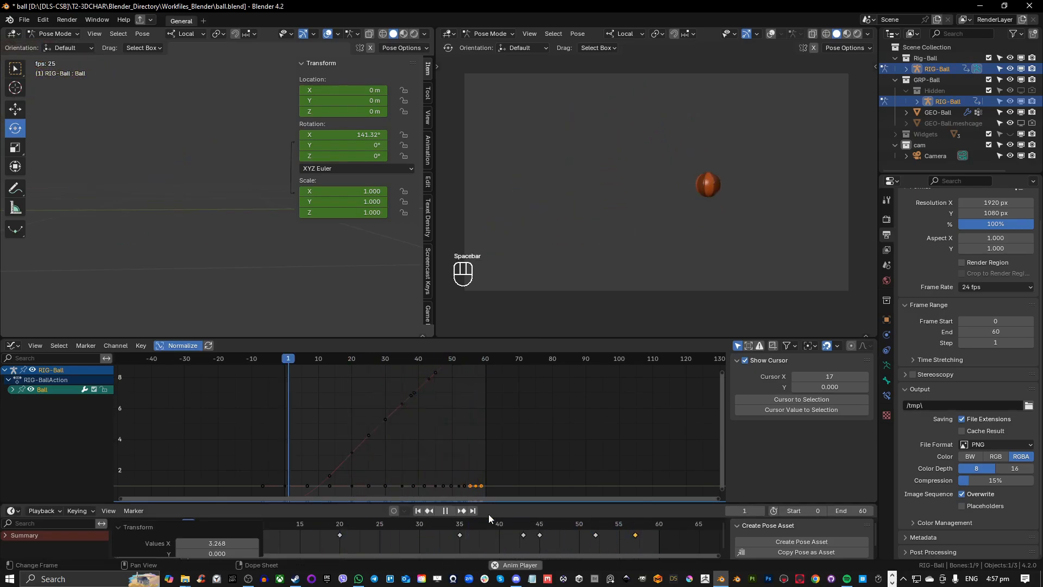
Step: Stop the playback, extend the scene's end frame to 70, deselect the keyframes and save the file
scroll(638, 546, "down", 3)
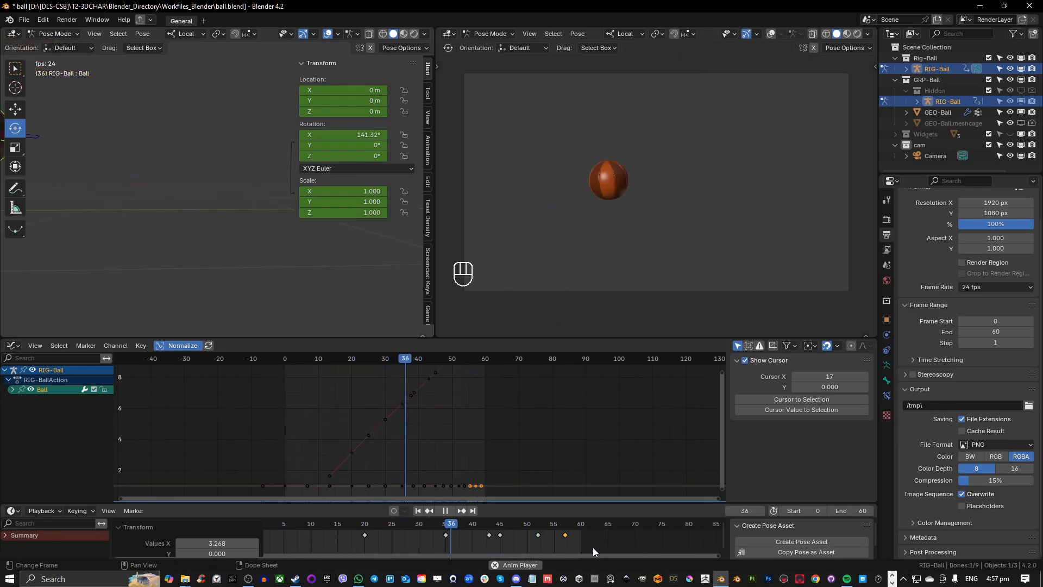
key("space")
scroll(595, 546, "down", 3)
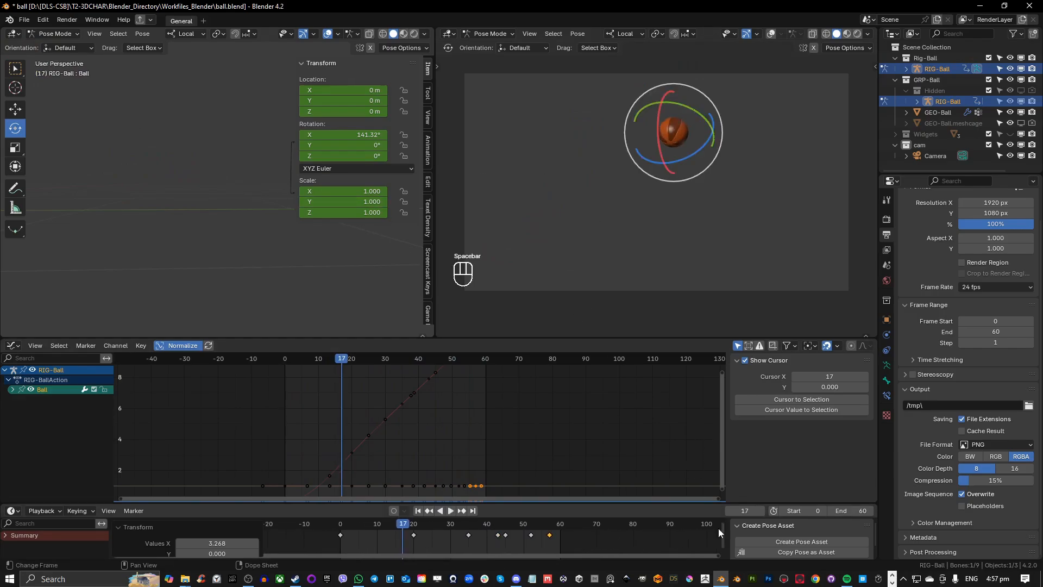
mouse_move(851, 511)
left_mouse_down()
mouse_move(873, 511)
mouse_move(854, 510)
left_mouse_up()
left_click(855, 511)
type("70")
key("Return")
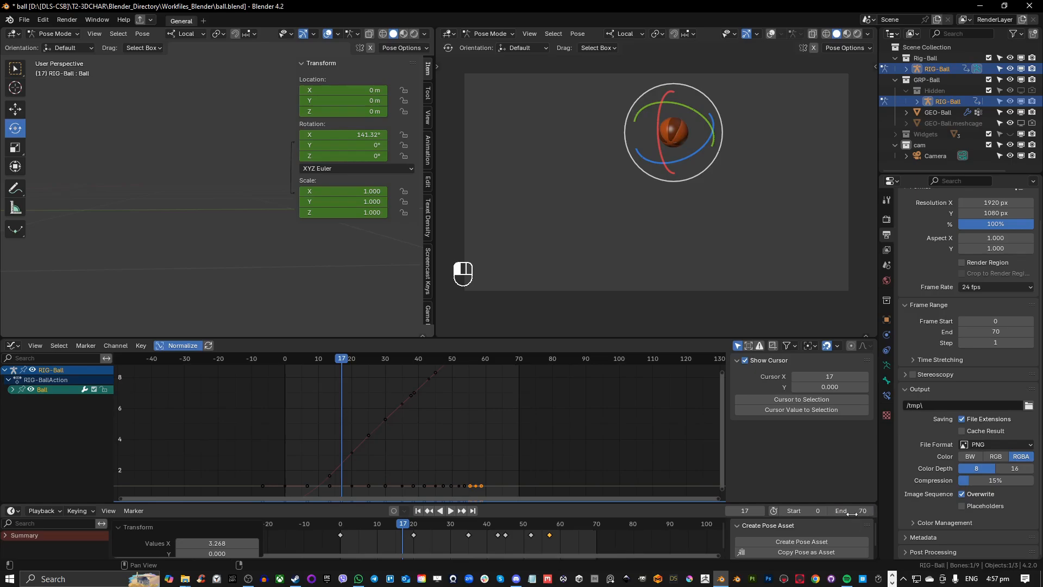
left_click(642, 533)
key("ctrl+s")
Step: Play back the extended animation in the perspective and camera views, stop it and save the file
scroll(629, 529, "up", 4)
scroll(646, 538, "up", 4)
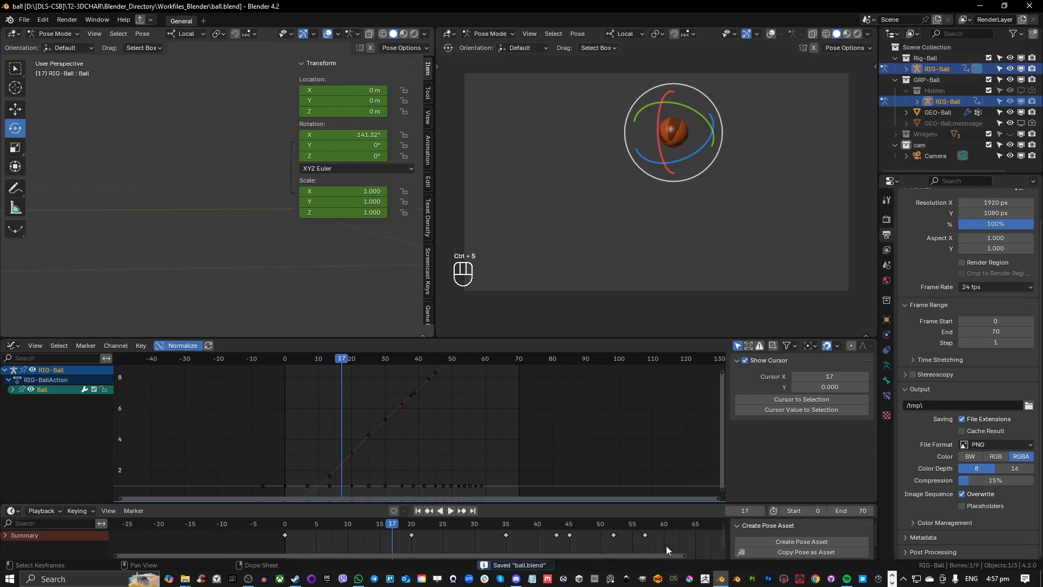
key("space")
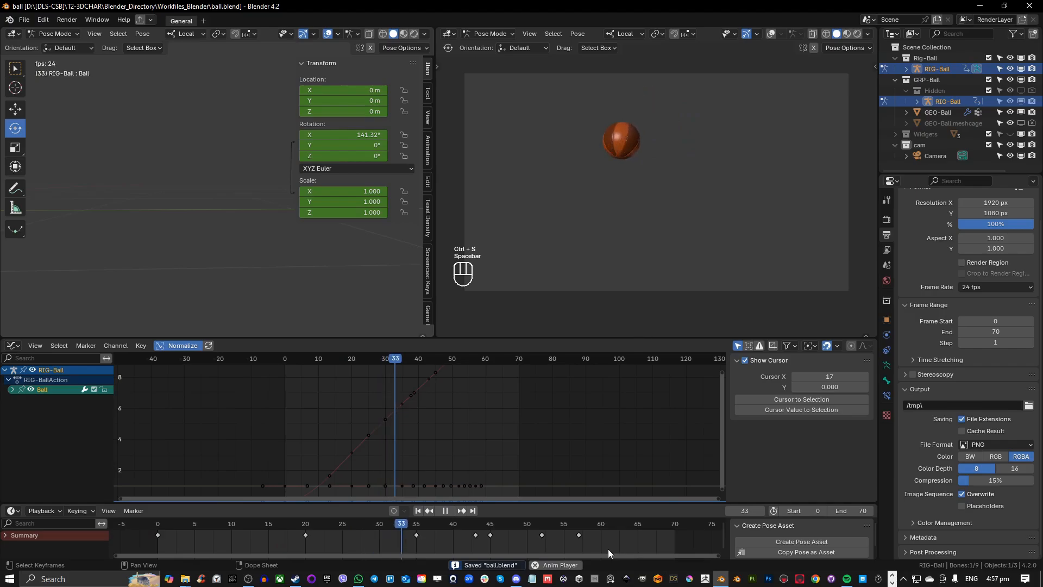
scroll(232, 252, "down", 9)
middle_click_drag(232, 251, 263, 267)
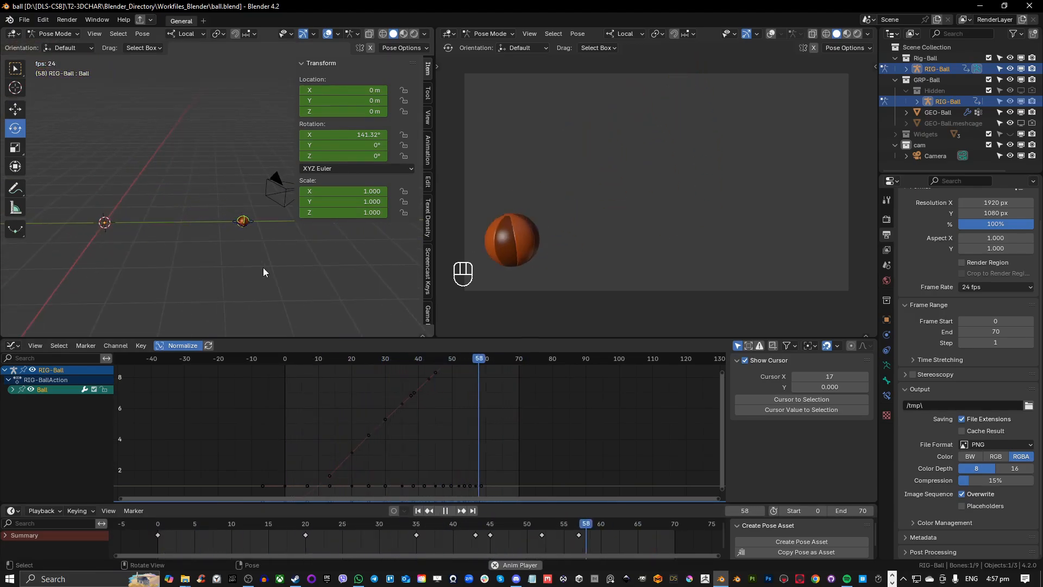
scroll(561, 448, "down", 3)
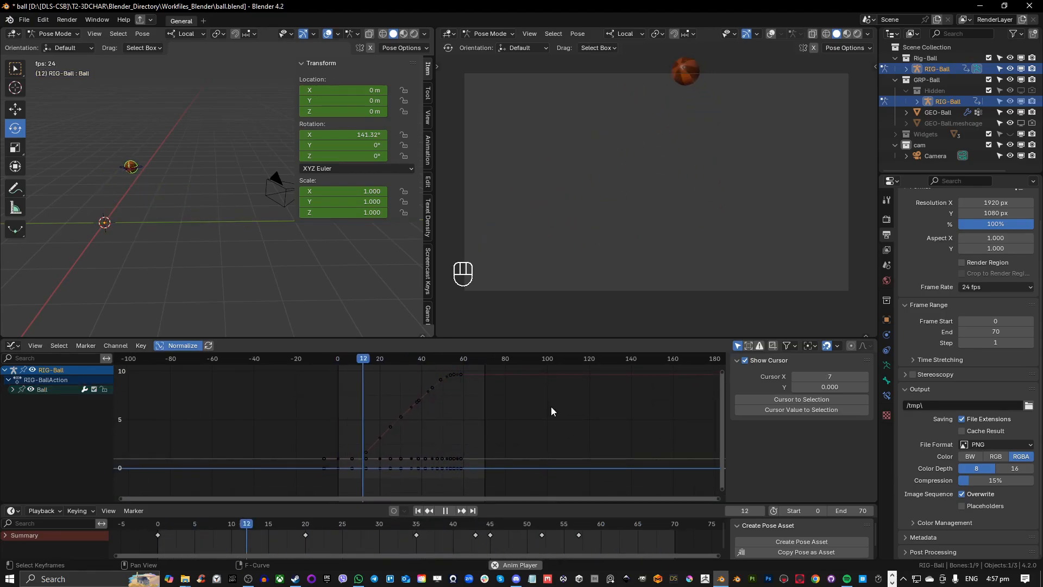
key("space")
key("ctrl+s")
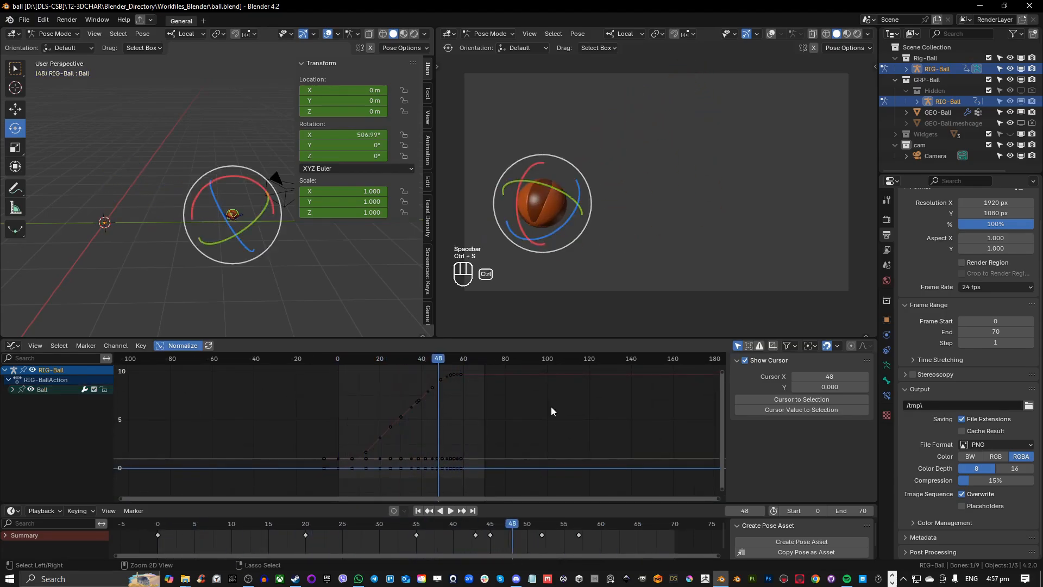
Step: Set the render output path to the Desktop folder with the file name BouncingBall
scroll(954, 251, "up", 2)
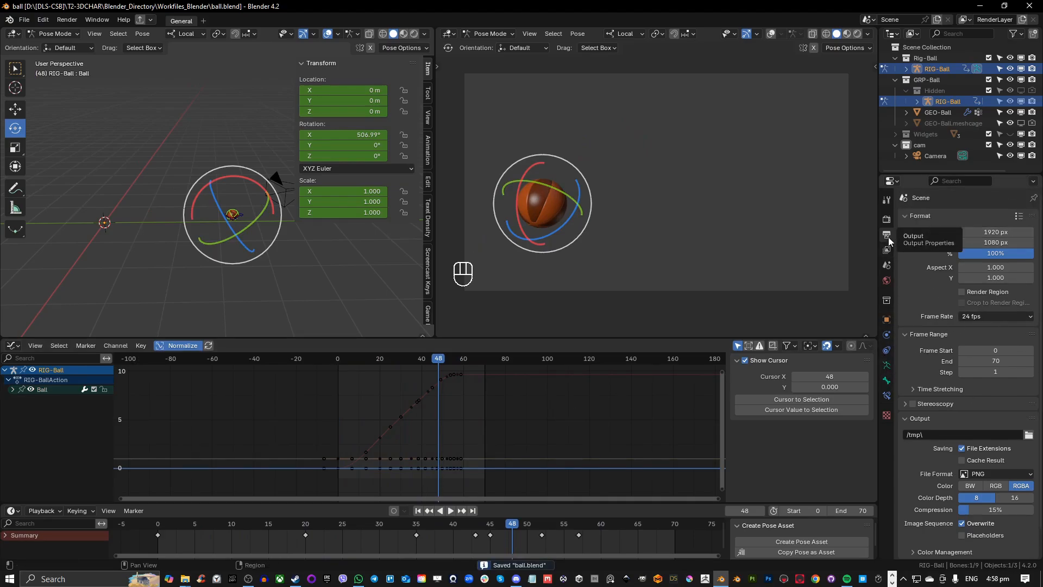
scroll(1015, 386, "down", 2)
left_click(1028, 405)
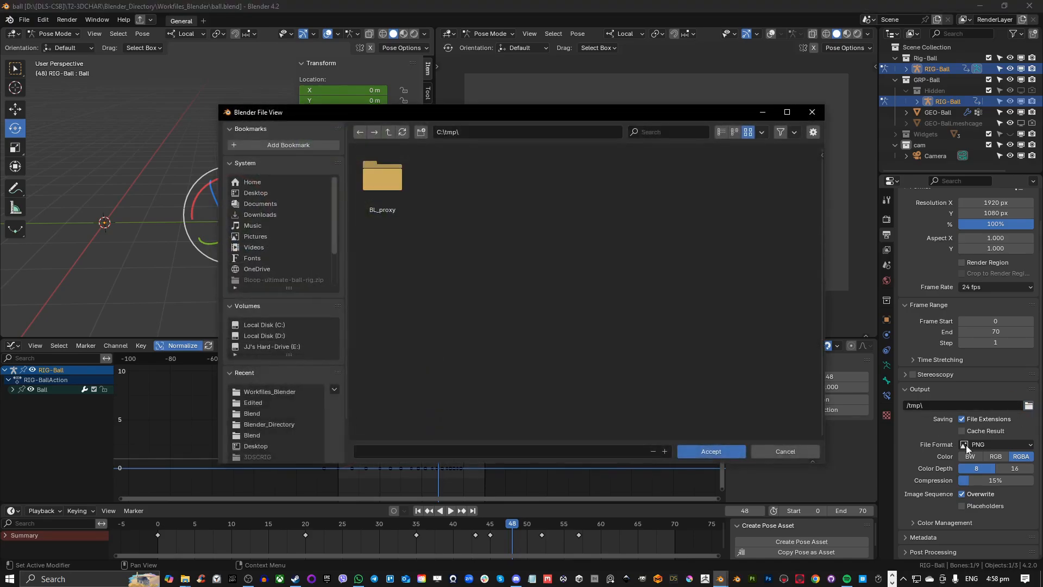
left_click(280, 194)
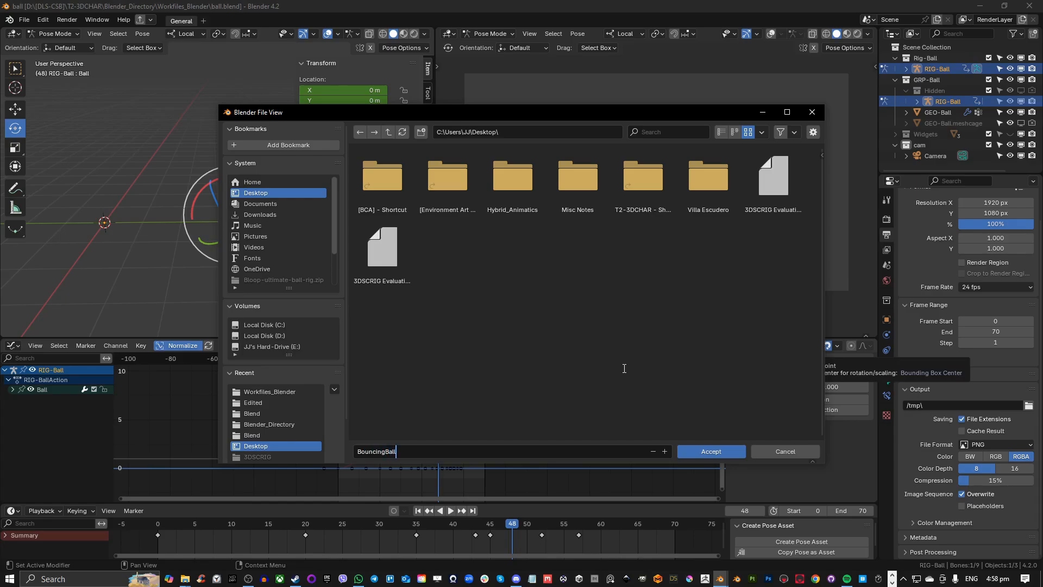
left_click(723, 452)
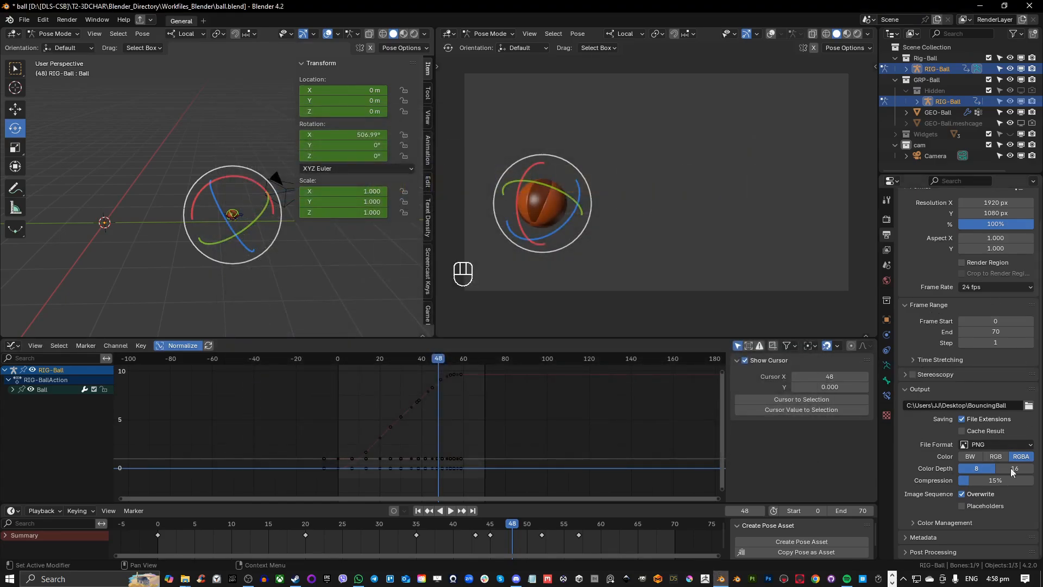
Step: Change the output file format to FFmpeg Video and expand its Color Management and Encoding settings
left_click(976, 445)
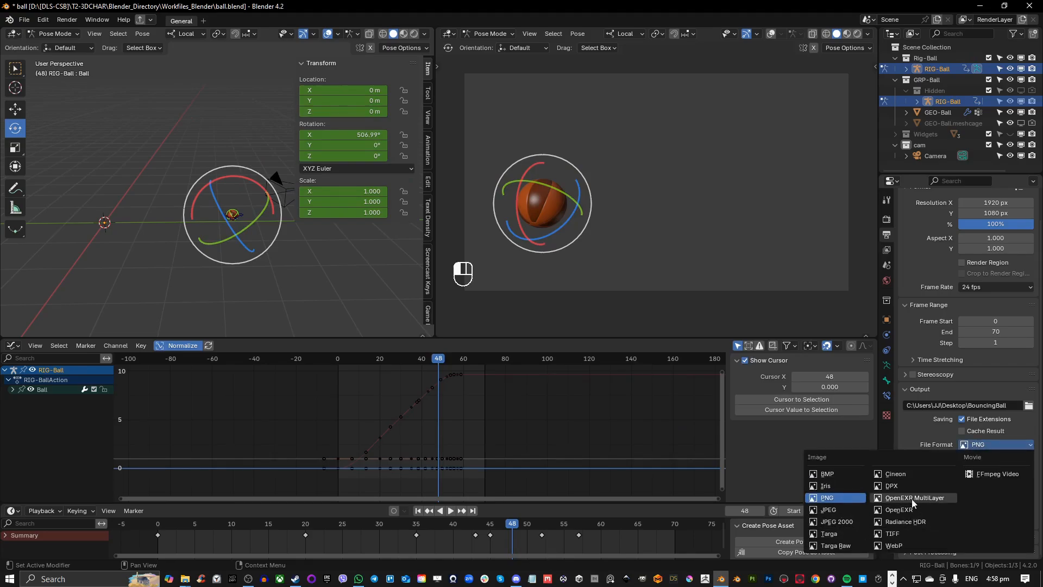
left_click(985, 474)
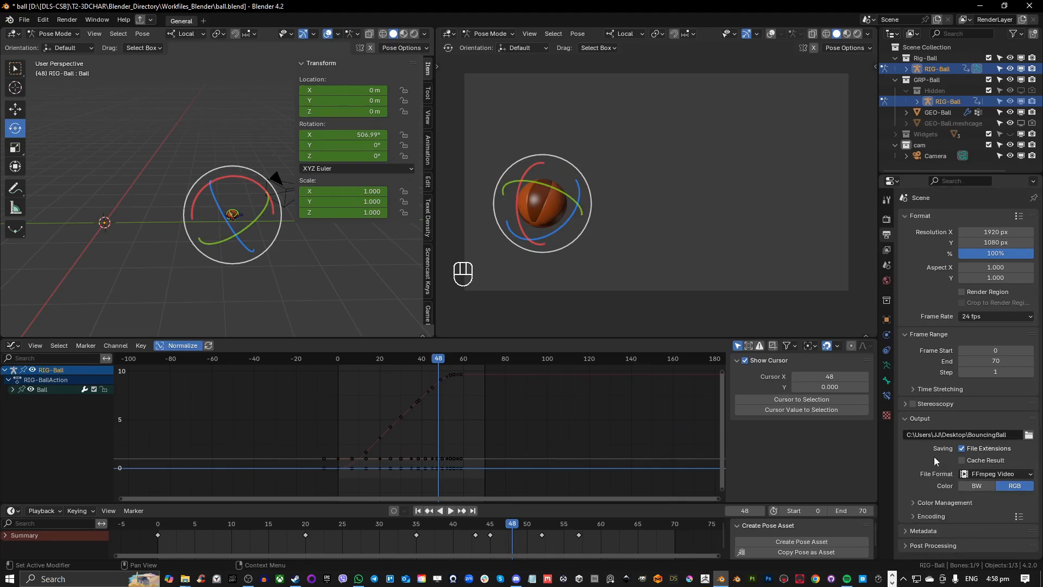
left_click(926, 505)
scroll(931, 470, "down", 4)
left_click(928, 522)
scroll(933, 489, "down", 6)
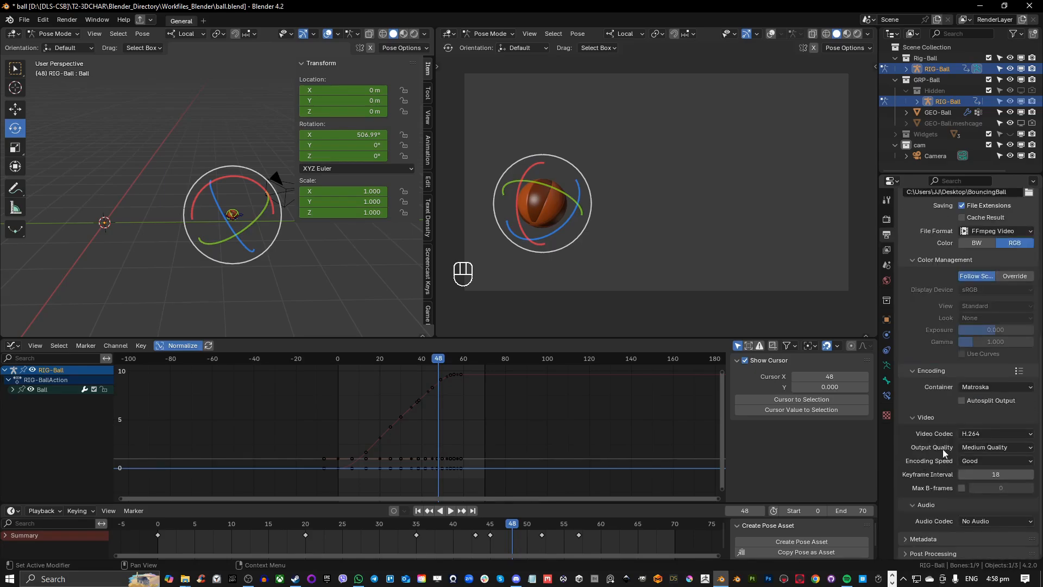
Step: Set the video encoding's output quality to High Quality and save the file
scroll(922, 380, "up", 1)
scroll(923, 304, "down", 1)
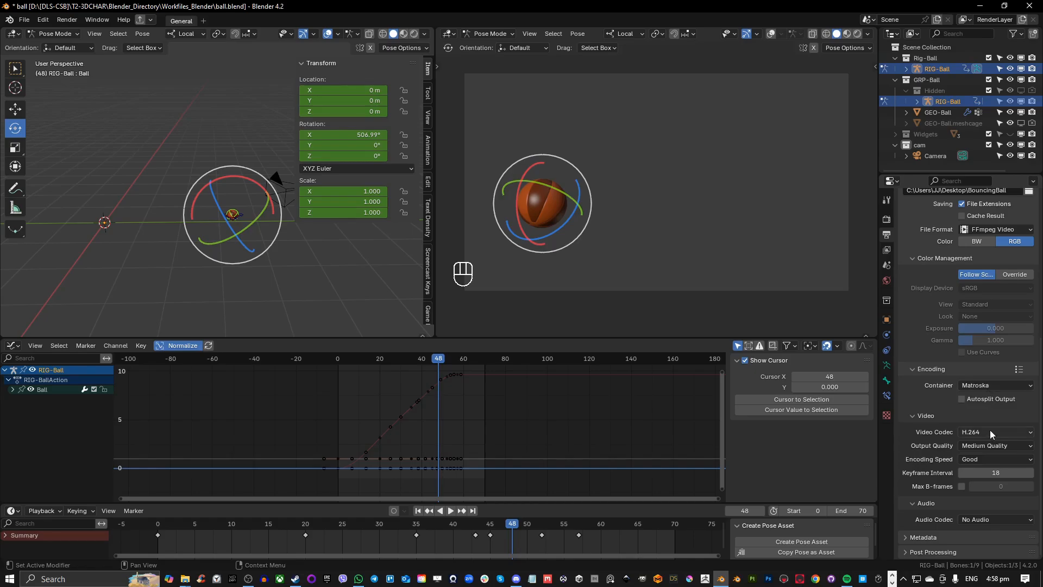
left_click(996, 444)
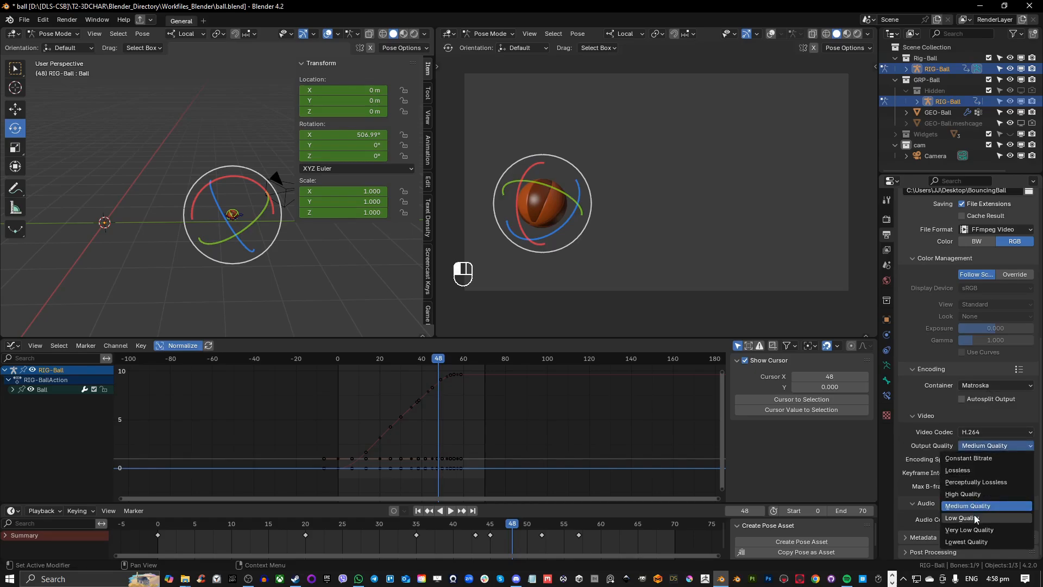
left_click(972, 494)
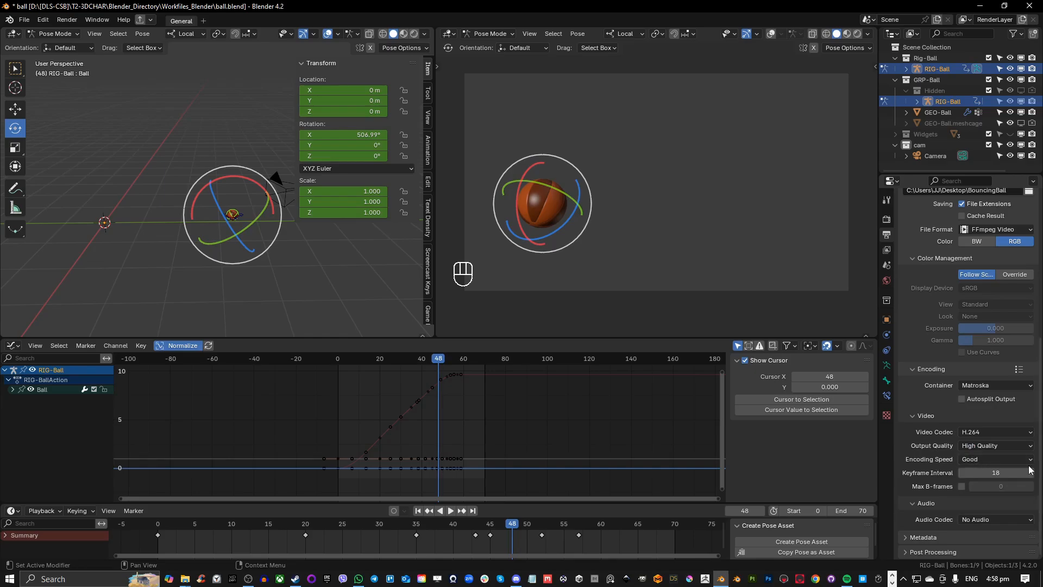
left_click(923, 536)
scroll(920, 489, "up", 7)
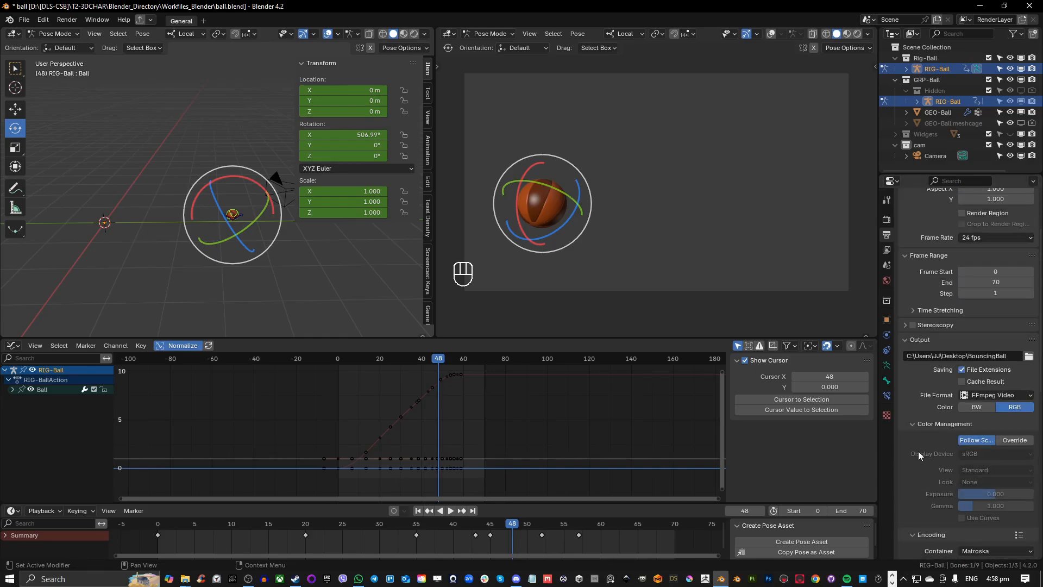
scroll(958, 388, "up", 3)
key("ctrl+s")
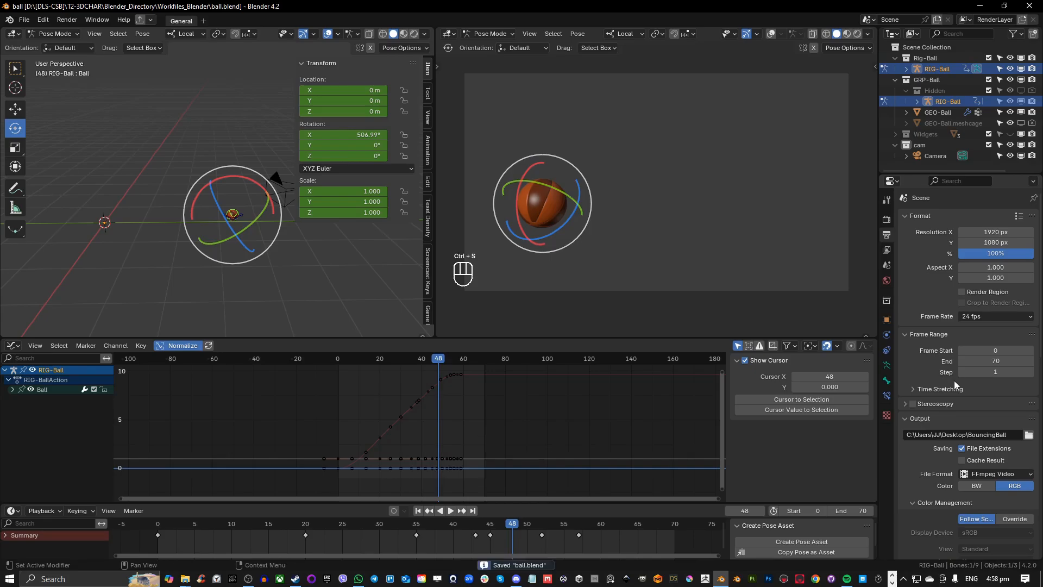
Step: Deselect the Ball control and change the render engine to EEVEE
left_click(657, 168)
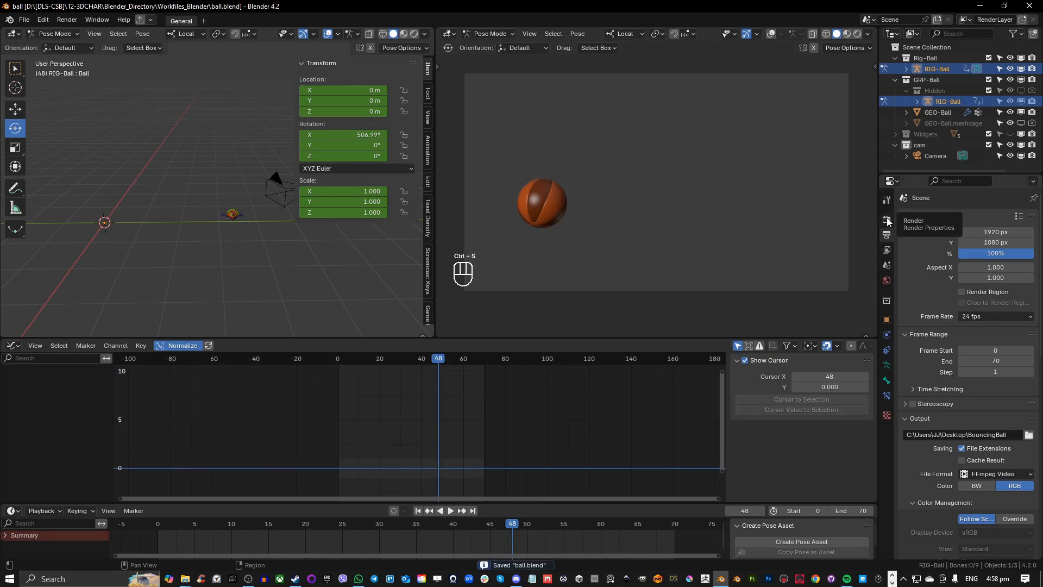
left_click(888, 220)
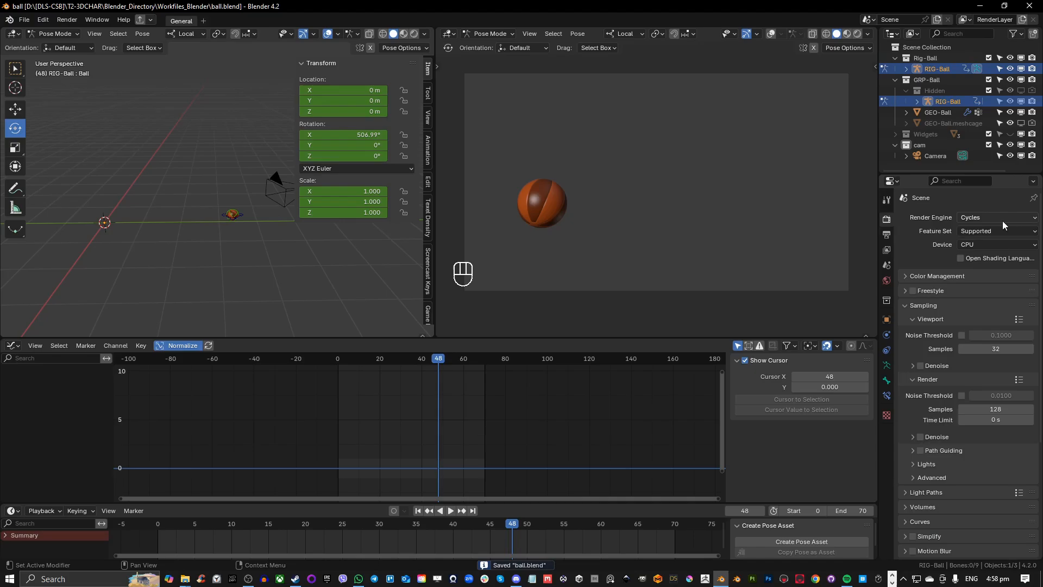
left_click(966, 217)
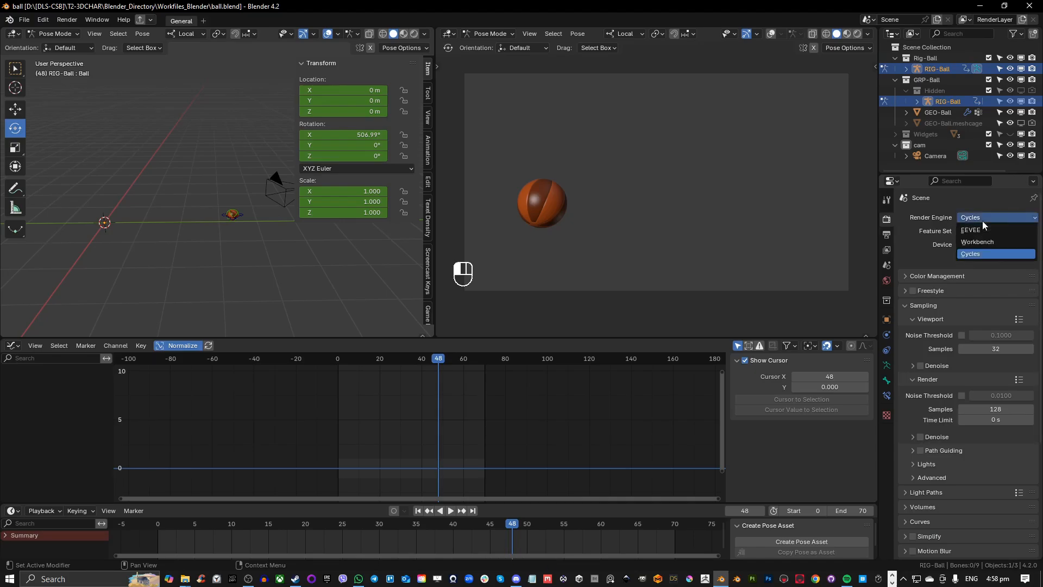
left_click(987, 216)
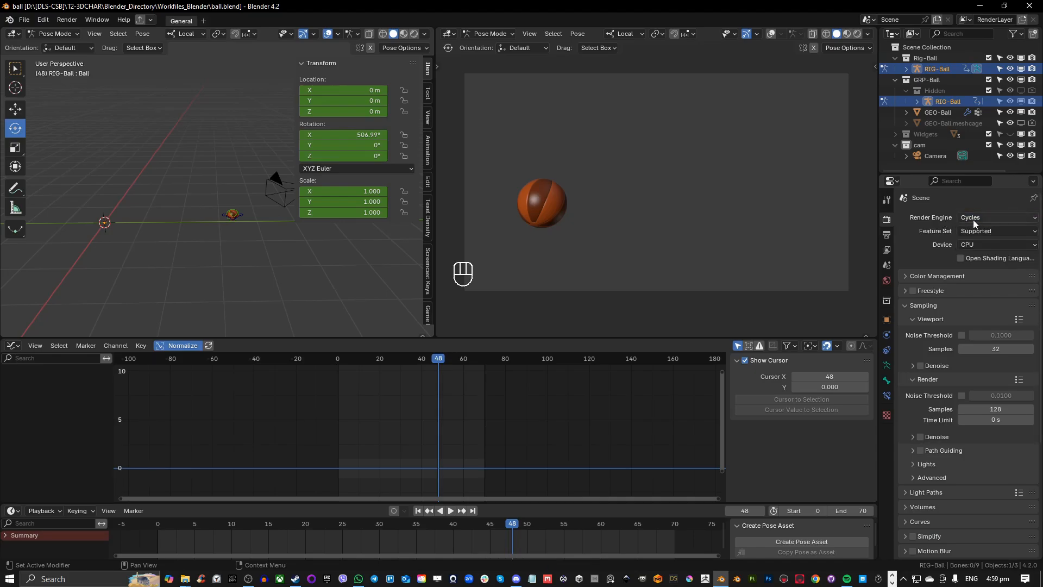
left_click(973, 220)
left_click(973, 220)
left_click(973, 220)
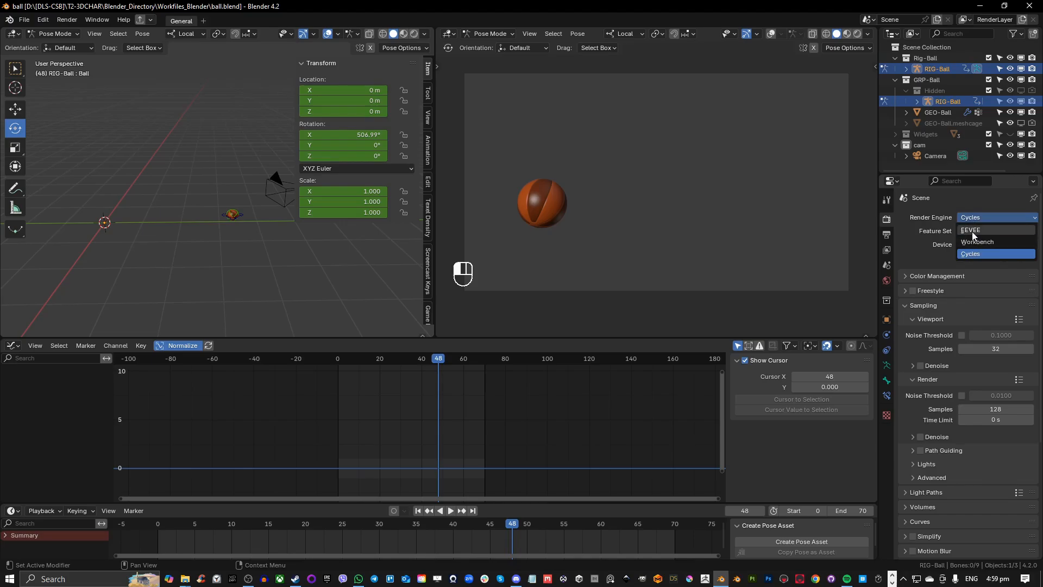
left_click(972, 230)
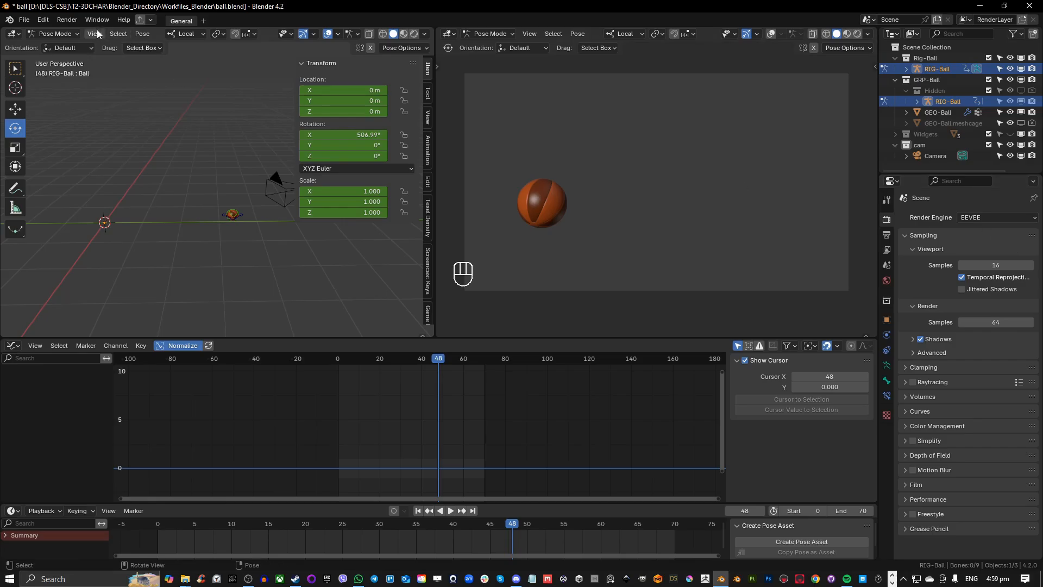
Step: Render the full animation with EEVEE and close the render window
left_click(69, 21)
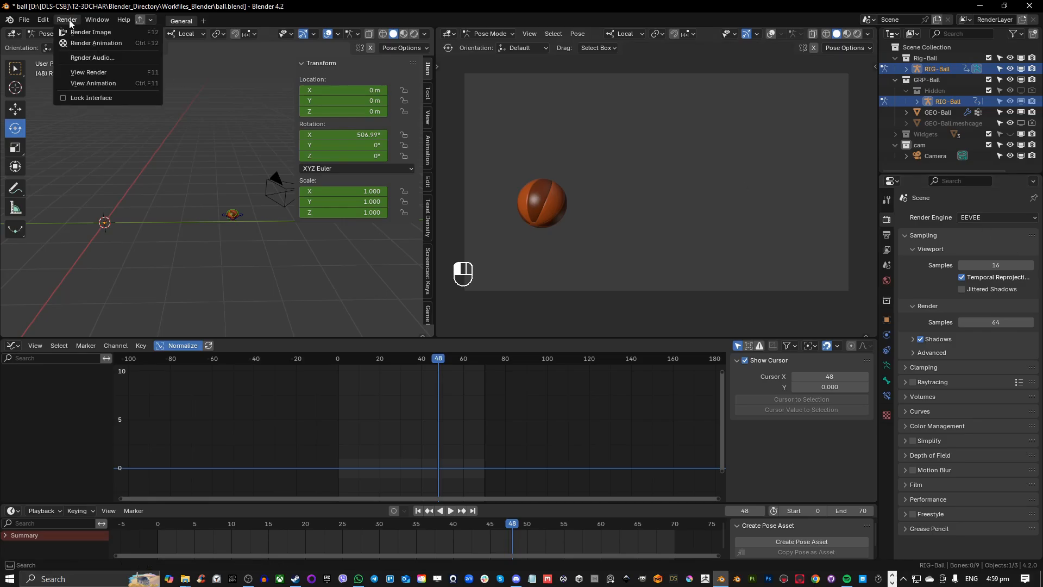
left_click(76, 44)
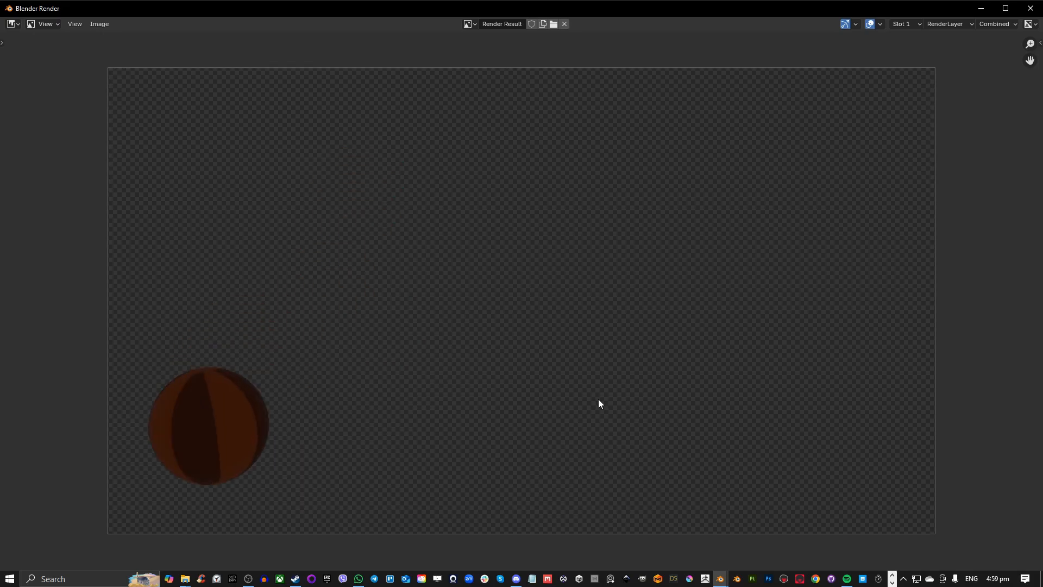
left_click(1031, 8)
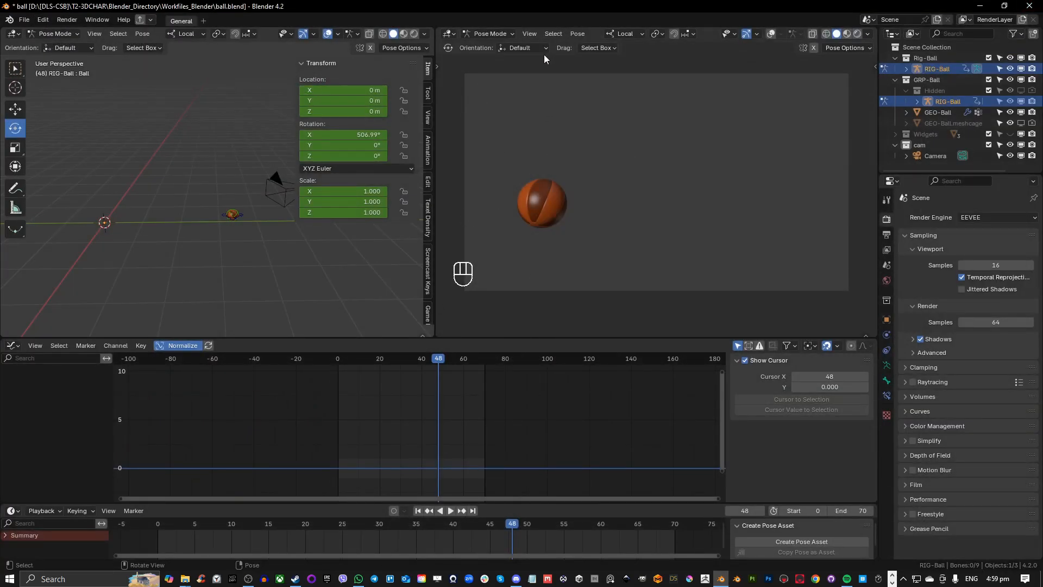
Step: Run a Viewport Render Animation from the camera view and close the render window
left_click(530, 34)
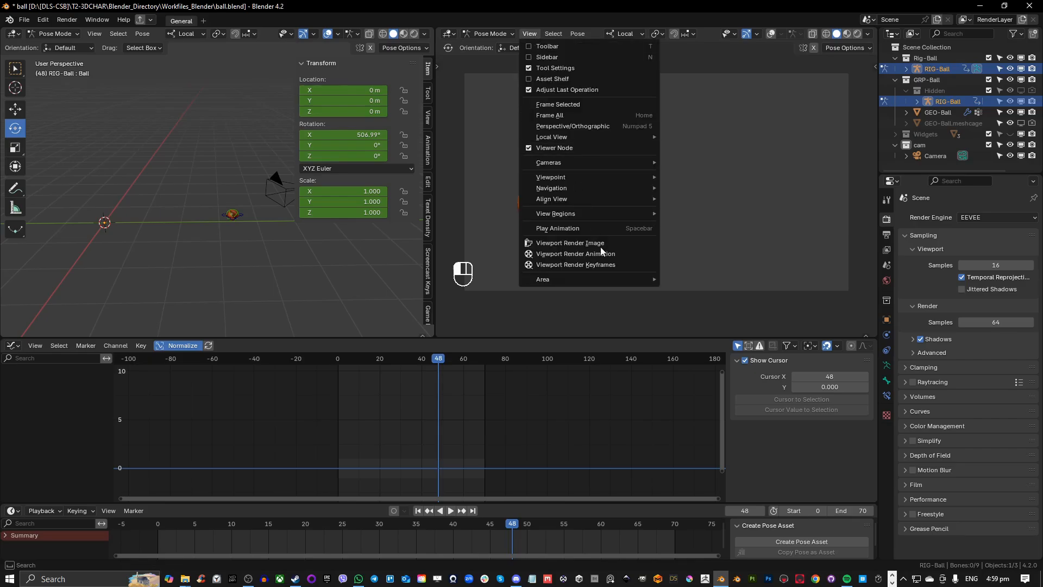
left_click(568, 255)
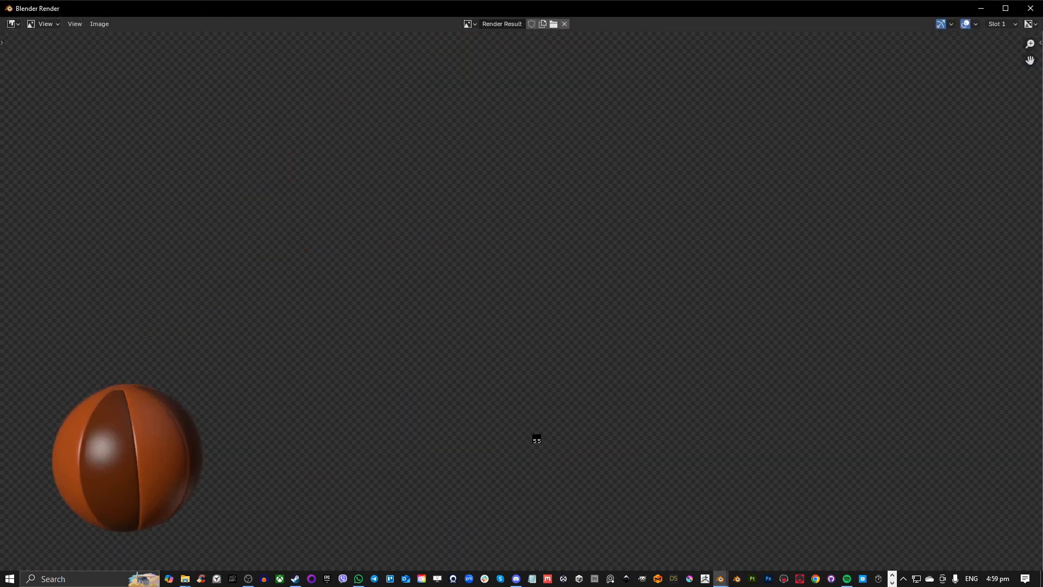
left_click(1028, 9)
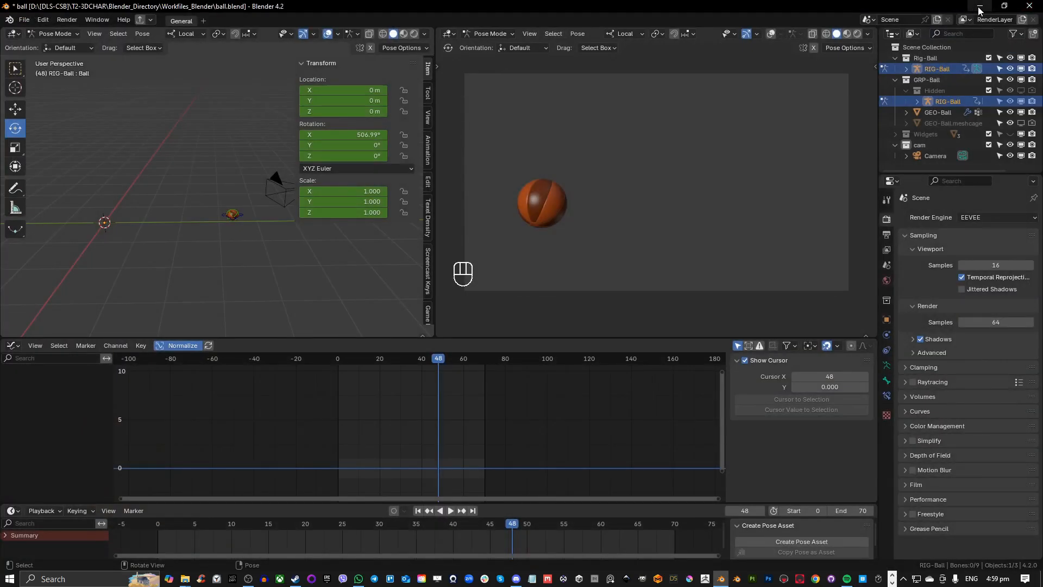
Step: Minimize Blender, open the rendered BouncingBall video from the desktop in VLC, watch it and pause playback
left_click(980, 8)
left_click(980, 6)
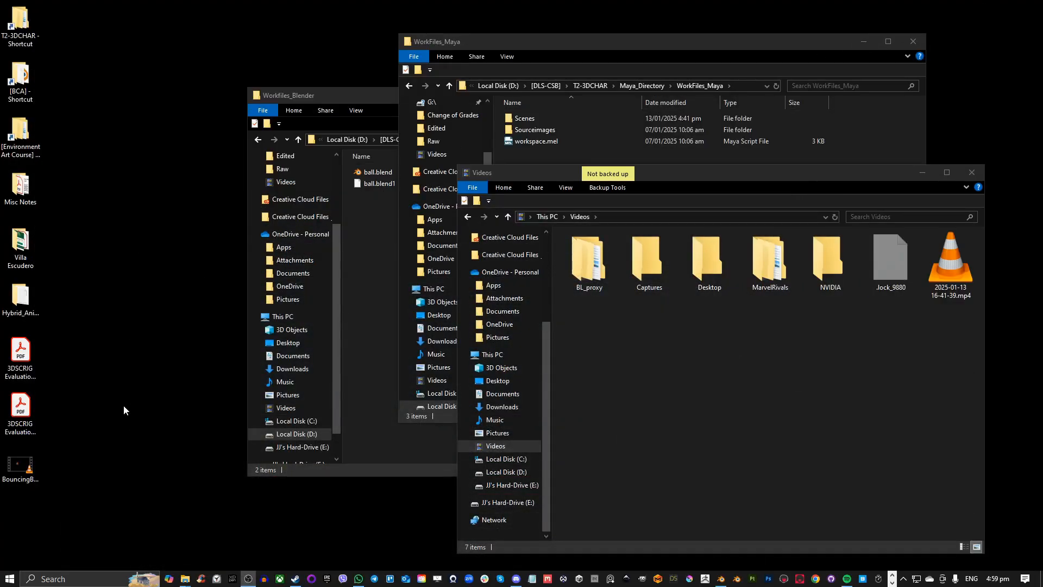
double_click(20, 466)
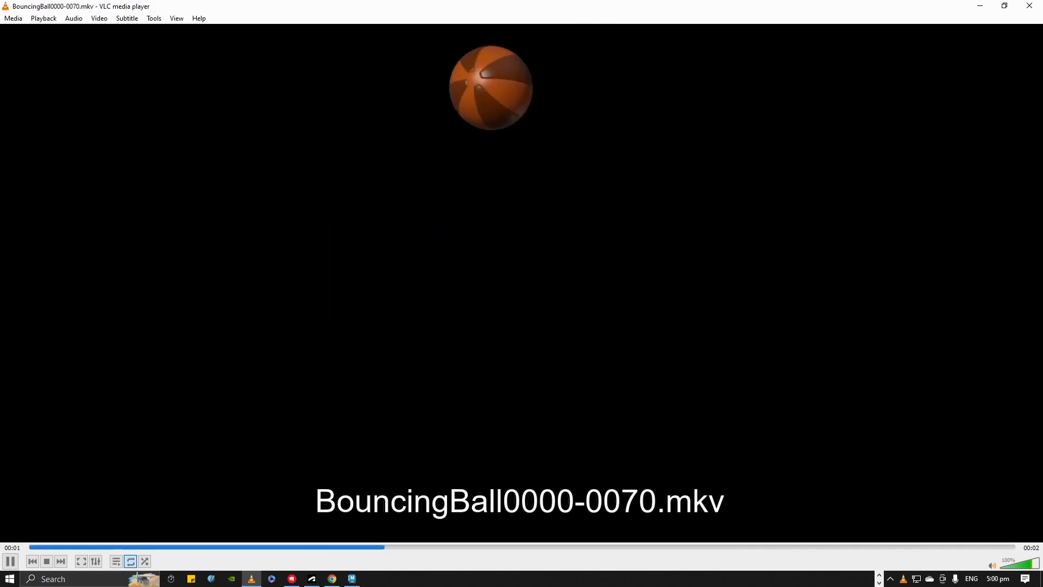
key("space")
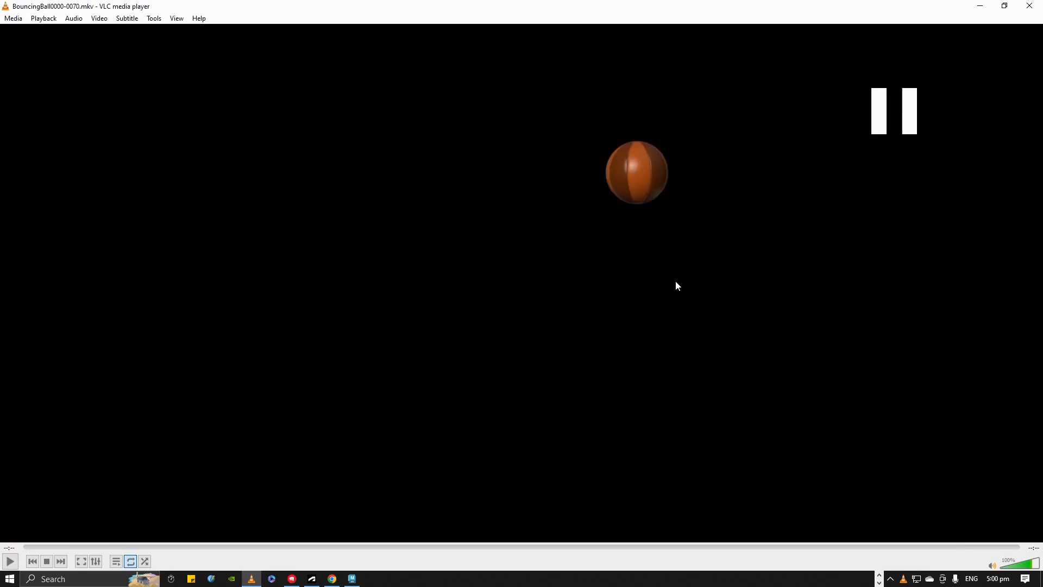